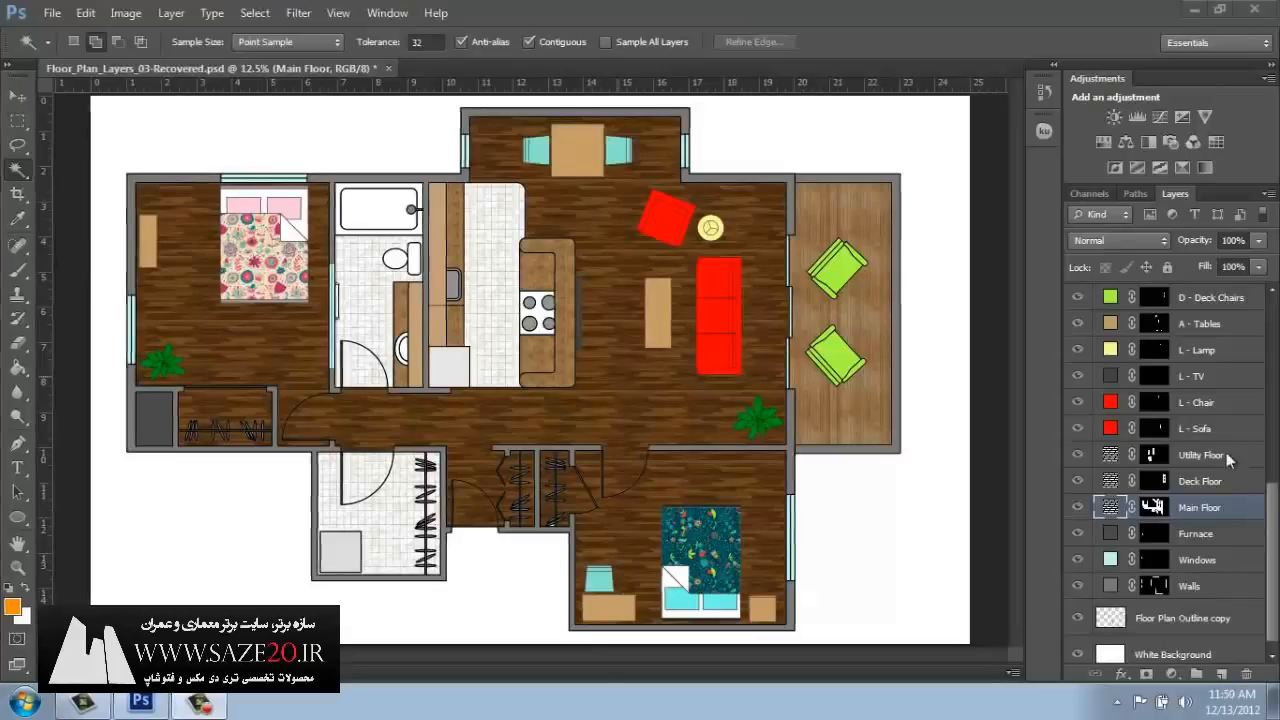
Review the floor plan's layer stack and the available fill and adjustment layer types.
{"action": "left_click", "coordinate": [1219, 345]}
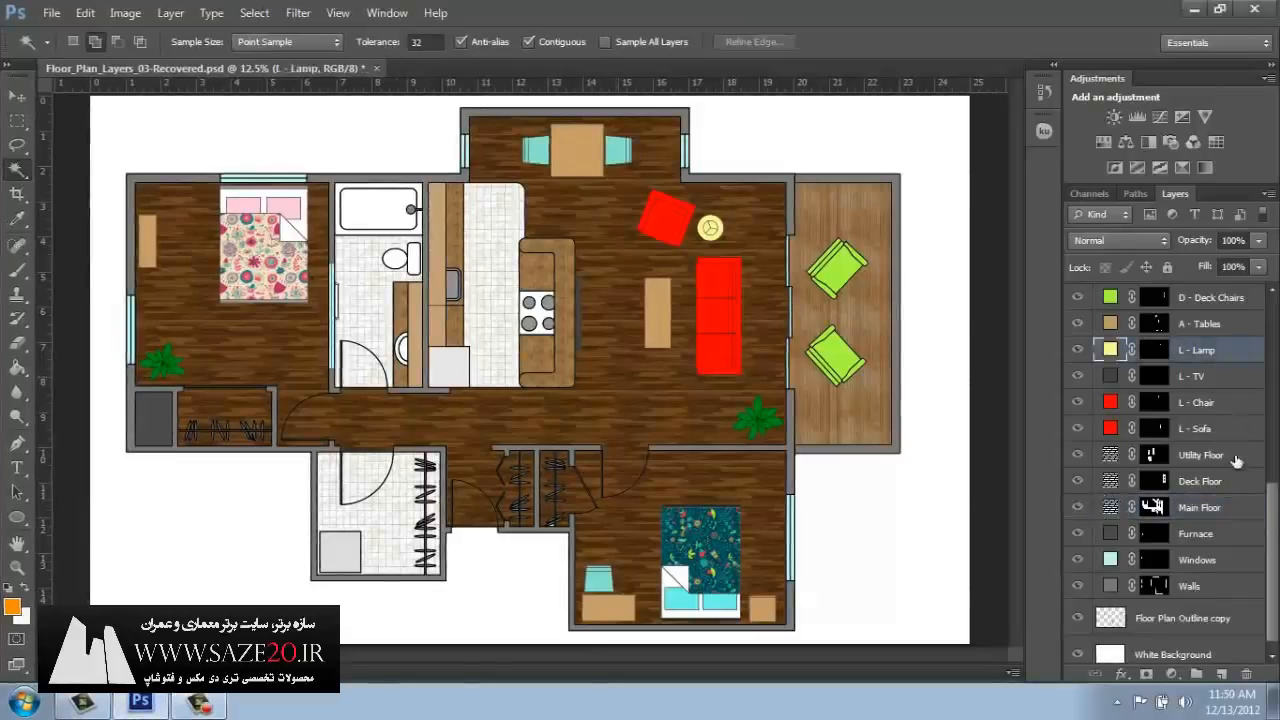
{"action": "scroll", "coordinate": [1274, 527], "scroll_direction": "up", "scroll_amount": 5}
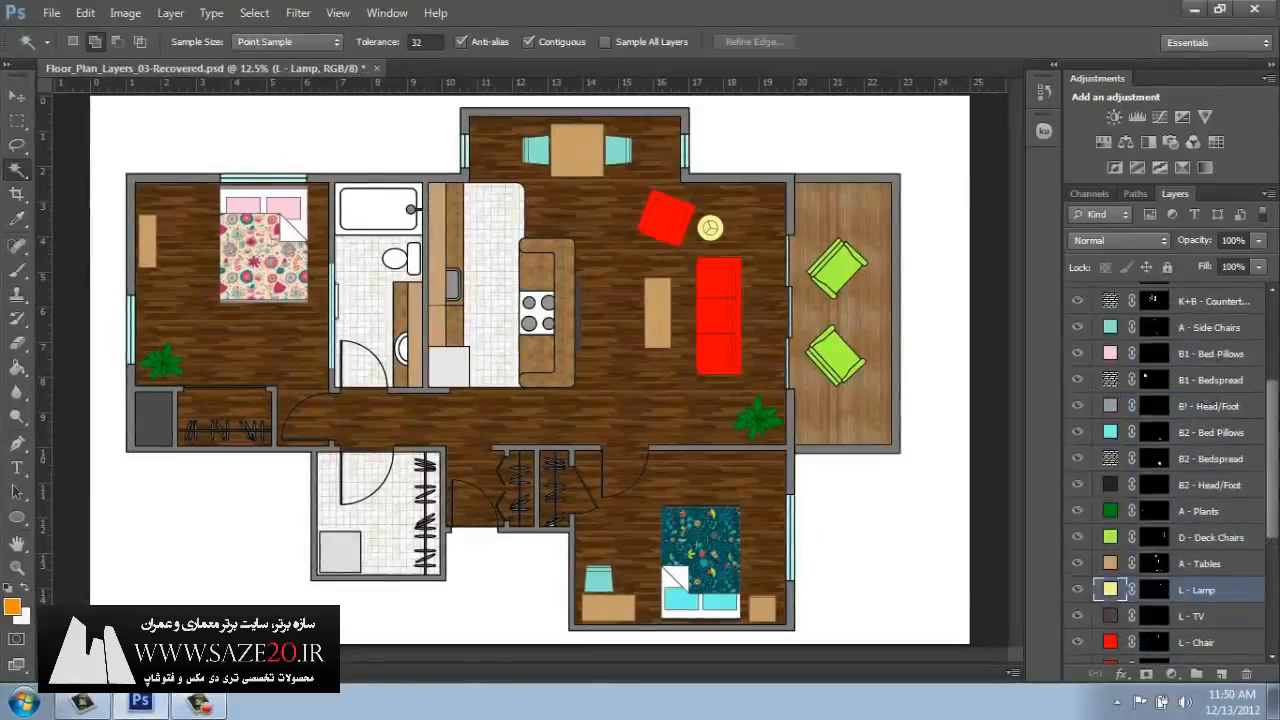
{"action": "scroll", "coordinate": [1248, 358], "scroll_direction": "up", "scroll_amount": 4}
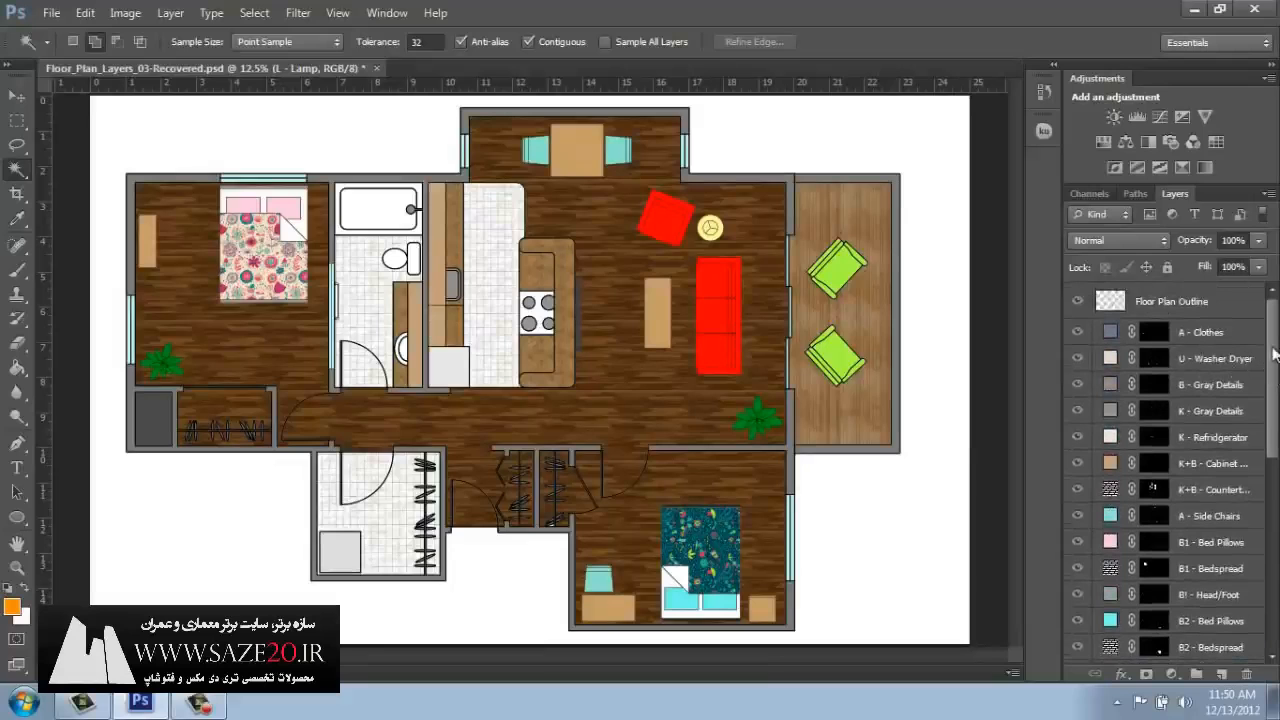
{"action": "left_click_drag", "start_coordinate": [1275, 357], "coordinate": [1239, 567]}
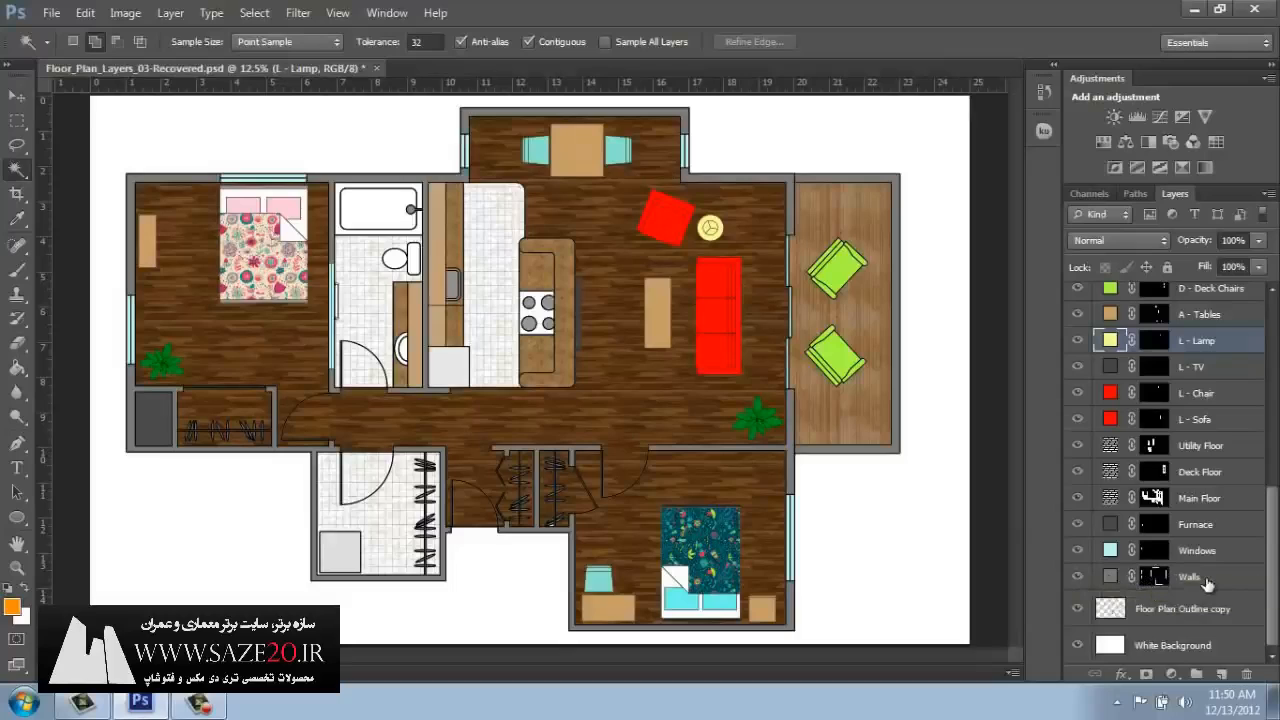
{"action": "left_click", "coordinate": [1167, 670]}
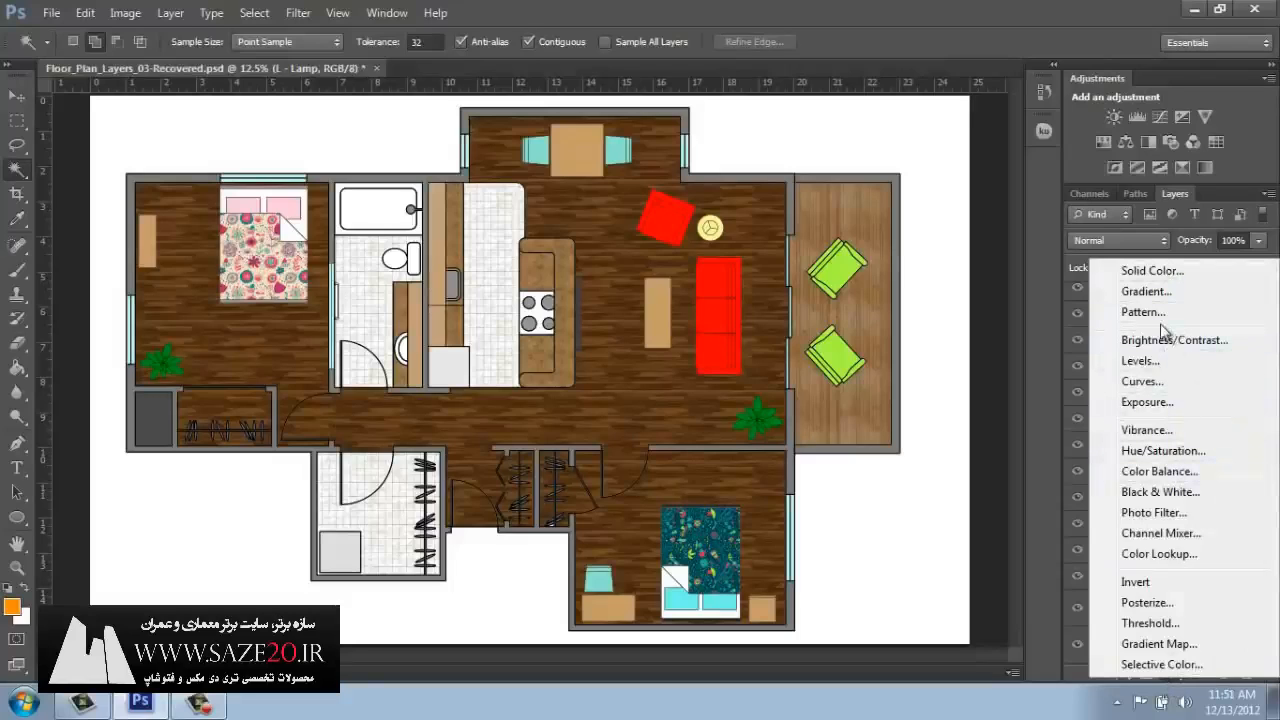
{"action": "left_click", "coordinate": [987, 19]}
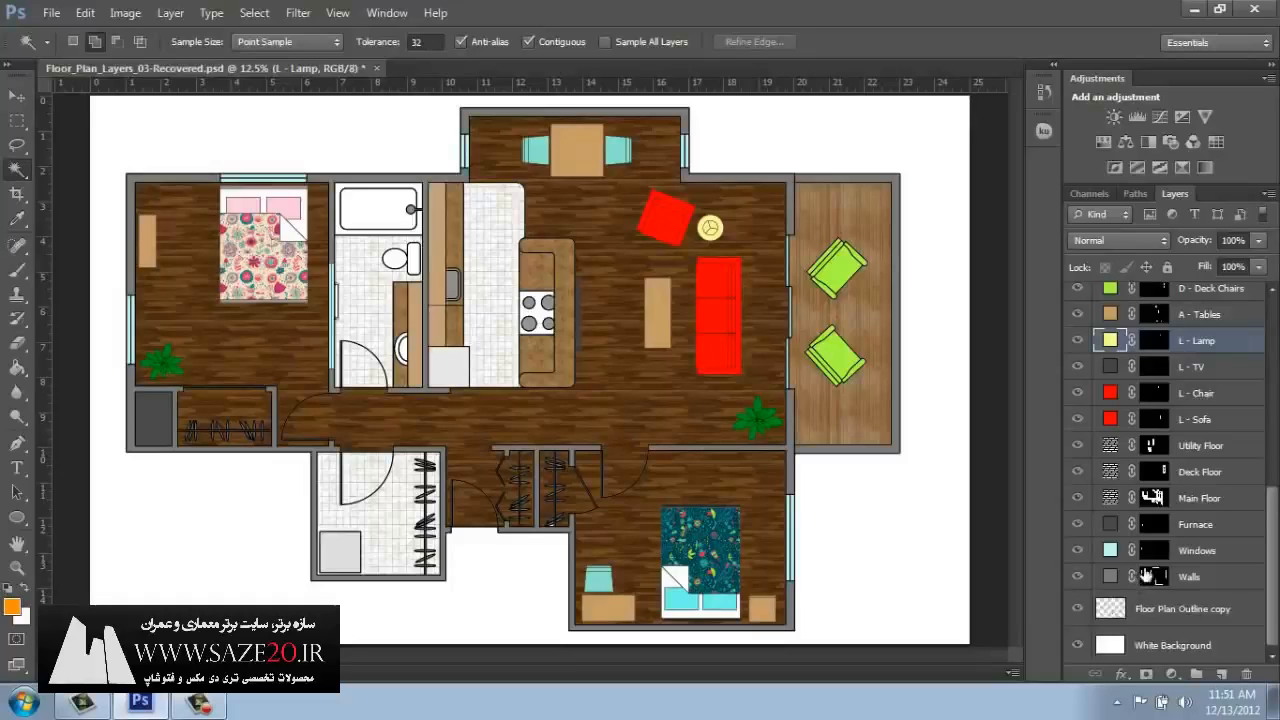
Load the Main Floor layer's mask as a selection and add a new layer named "MF - Shadows" above it.
{"action": "left_click", "coordinate": [1210, 505]}
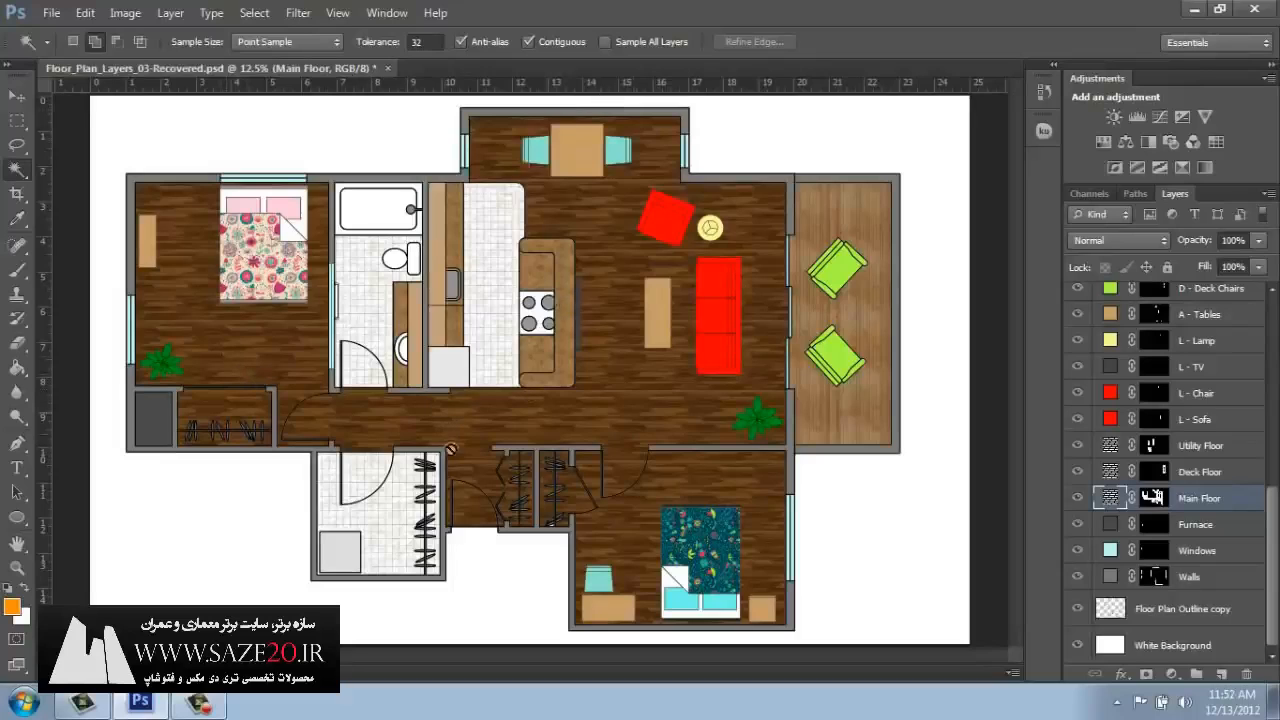
{"action": "left_click", "coordinate": [1155, 503], "text": "ctrl"}
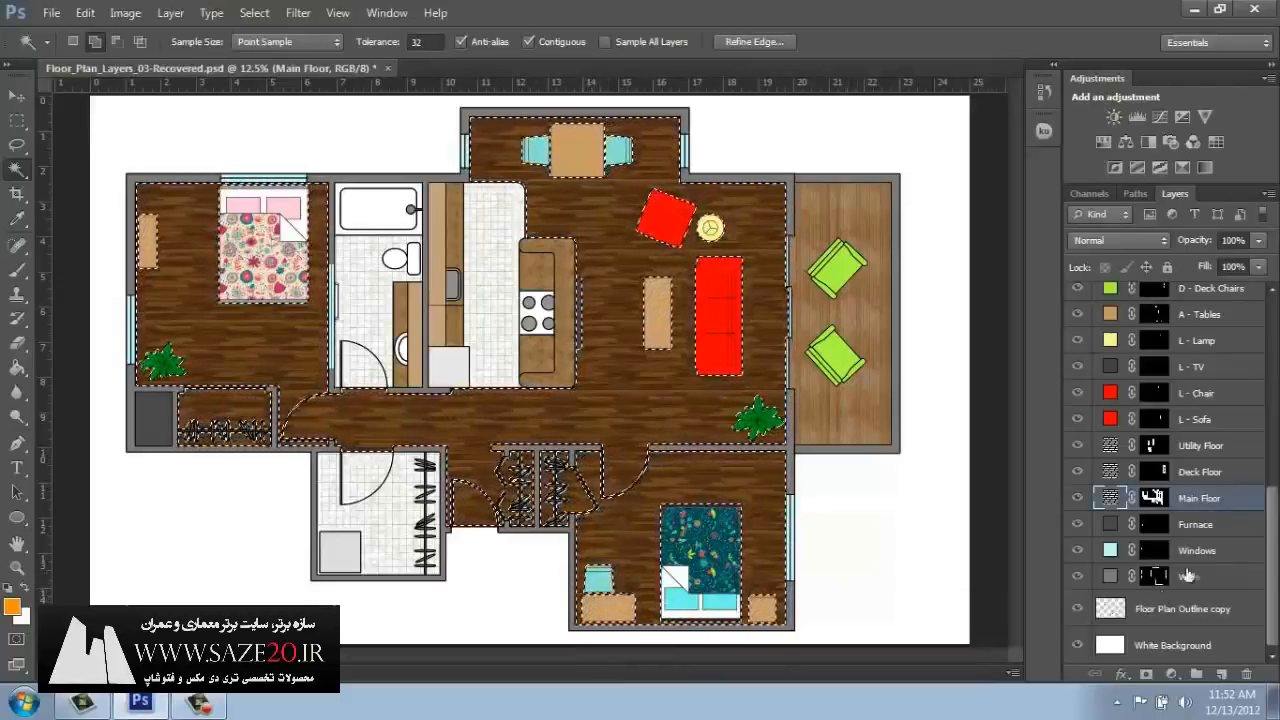
{"action": "left_click", "coordinate": [1219, 677]}
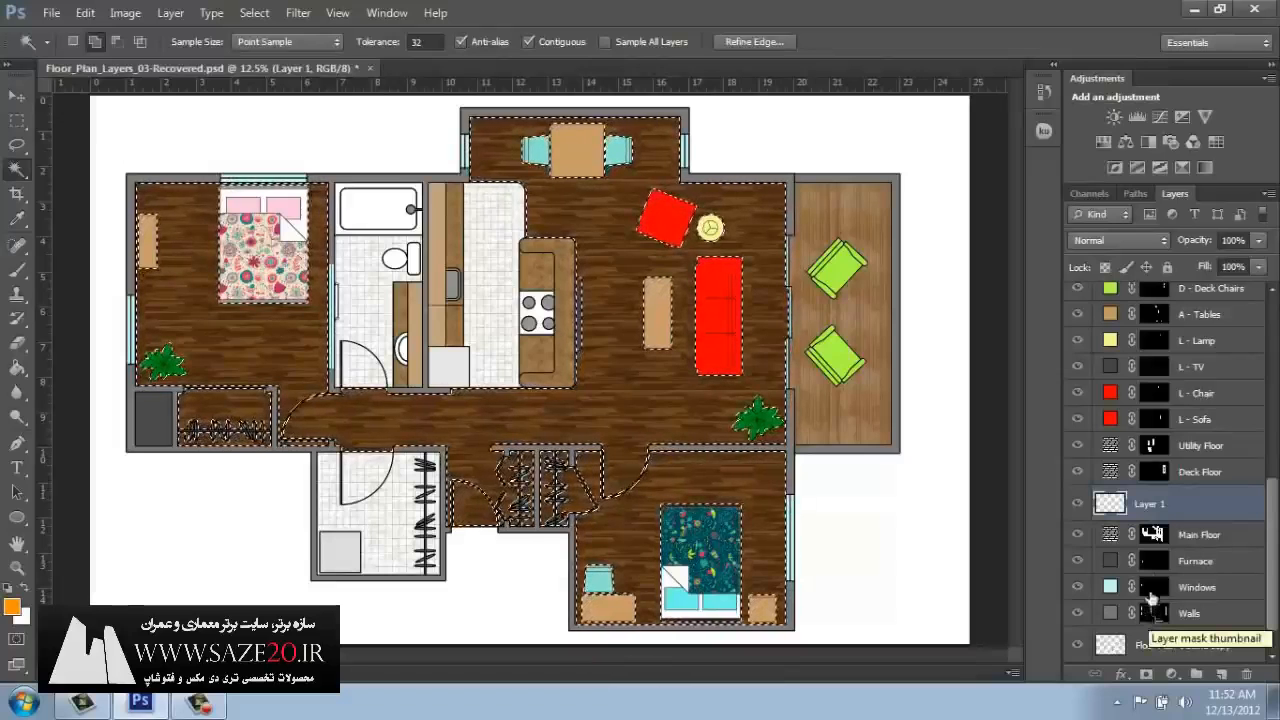
{"action": "double_click", "coordinate": [1152, 505]}
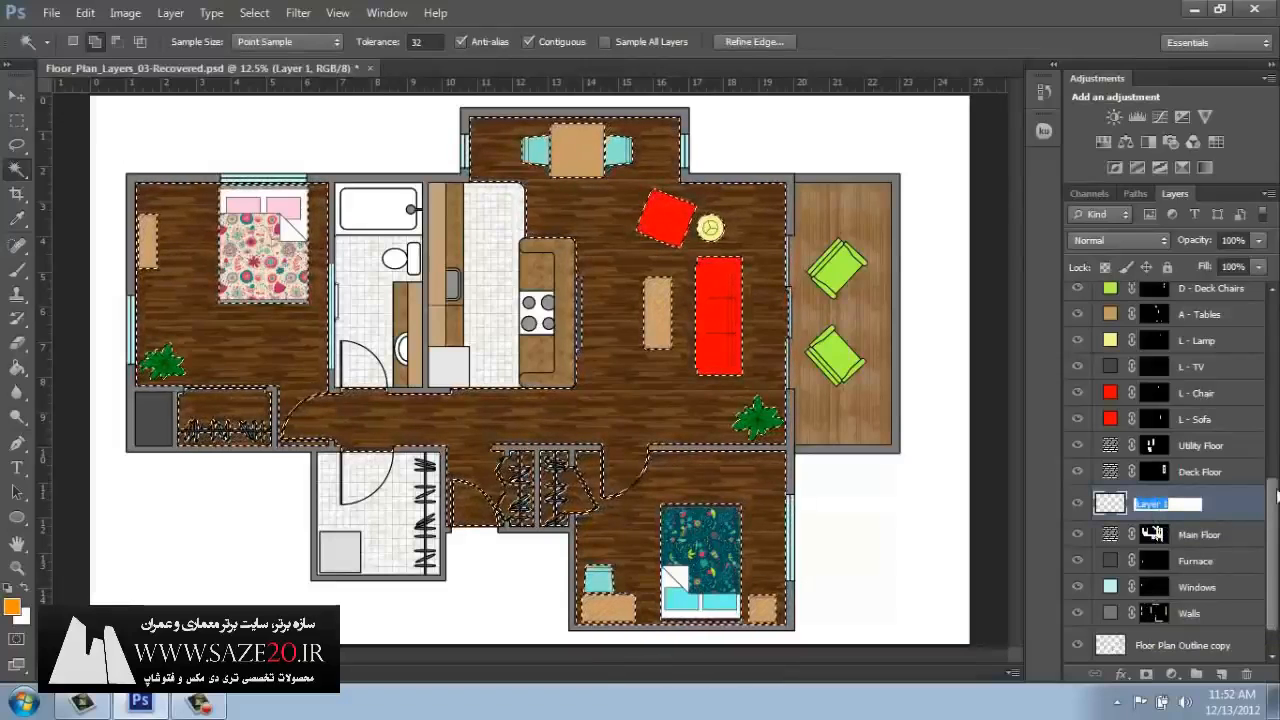
{"action": "type", "text": "MF -"}
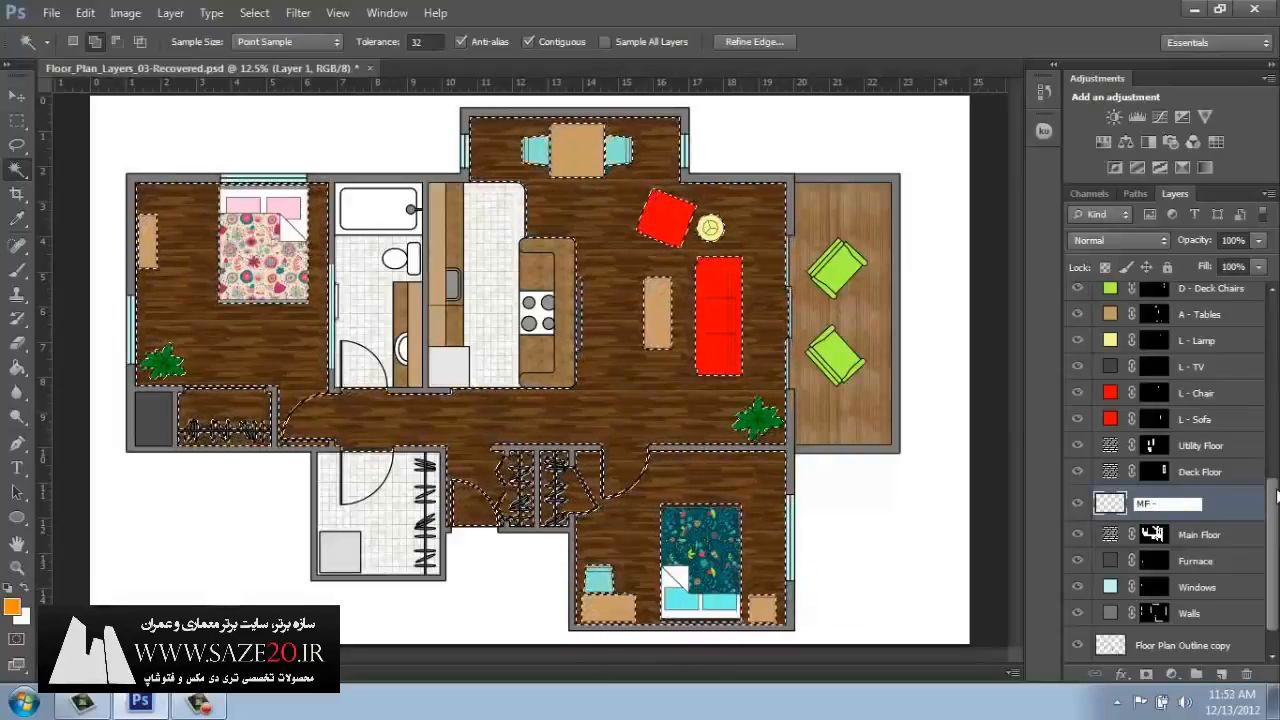
{"action": "type", "text": " Shadows"}
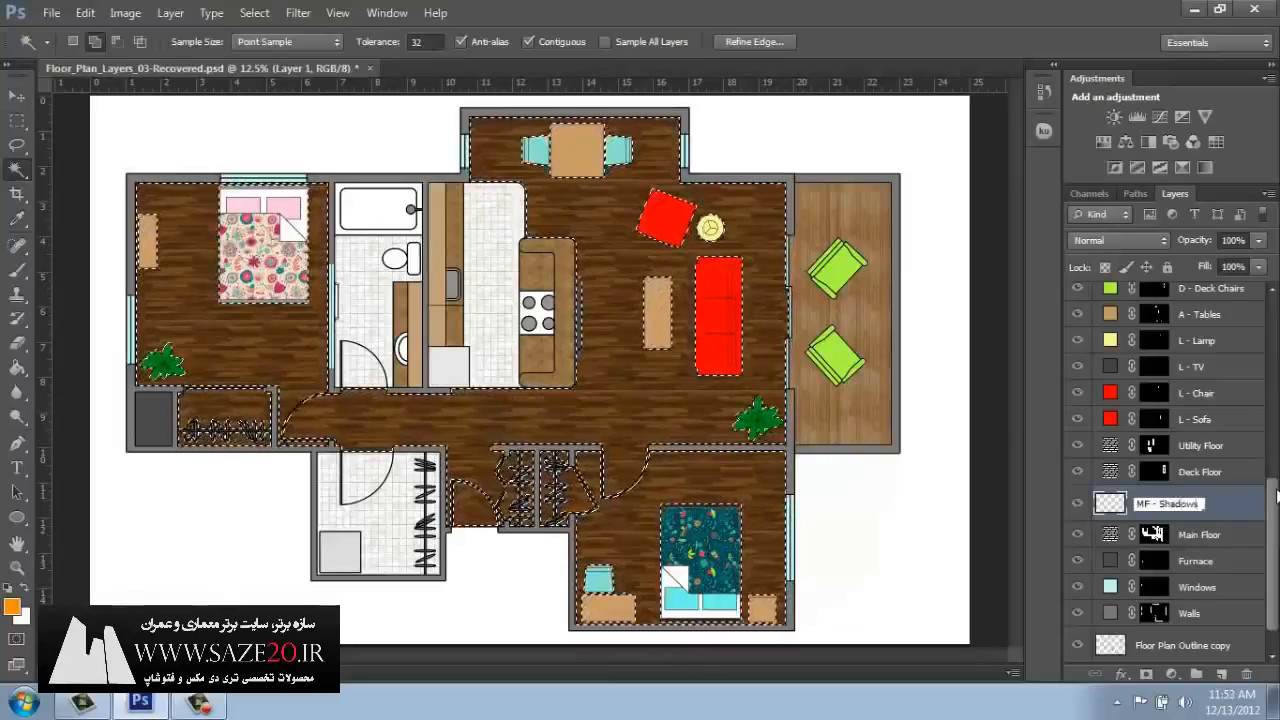
{"action": "key", "text": "Return"}
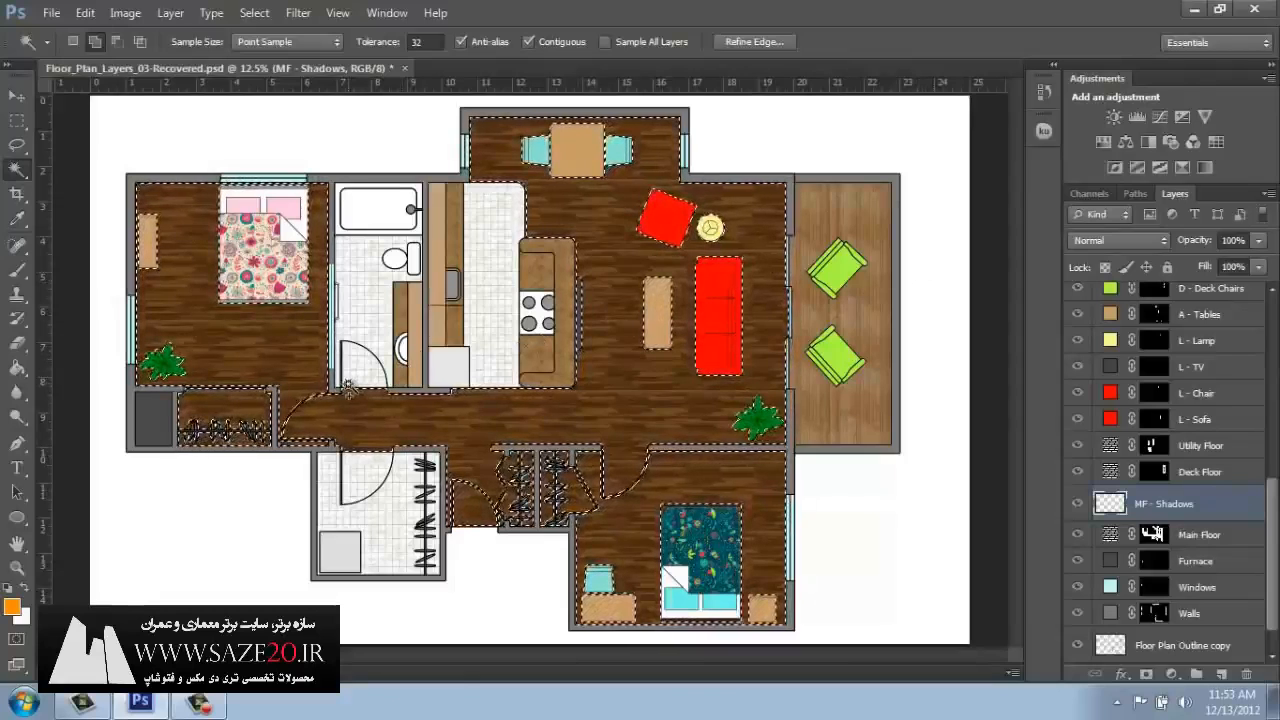
Sample a brown from the living room's wood floor for the foreground color.
{"action": "left_click", "coordinate": [12, 607]}
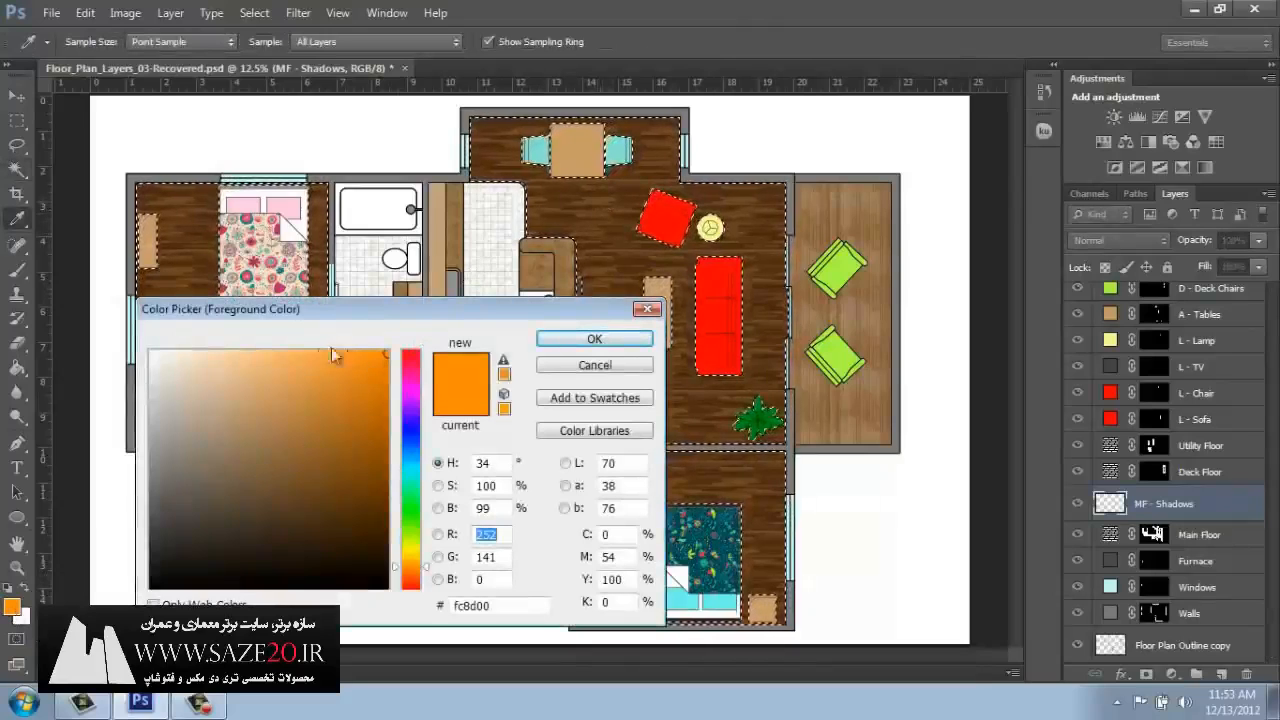
{"action": "left_click", "coordinate": [359, 485]}
{"action": "mouse_move", "coordinate": [359, 485]}
{"action": "left_mouse_down"}
{"action": "mouse_move", "coordinate": [363, 514]}
{"action": "mouse_move", "coordinate": [337, 514]}
{"action": "mouse_move", "coordinate": [361, 366]}
{"action": "left_mouse_up"}
{"action": "left_click_drag", "start_coordinate": [410, 472], "coordinate": [417, 505]}
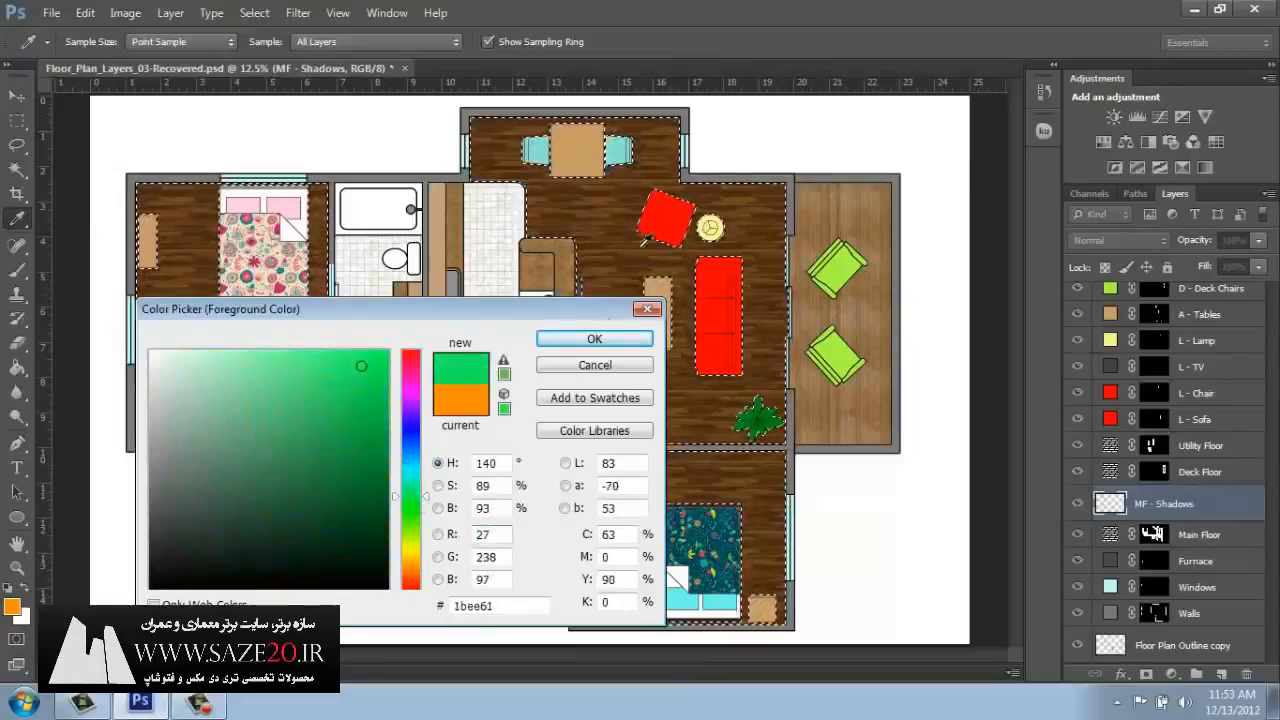
{"action": "left_click", "coordinate": [611, 212]}
{"action": "left_click", "coordinate": [610, 240]}
{"action": "left_click", "coordinate": [607, 262]}
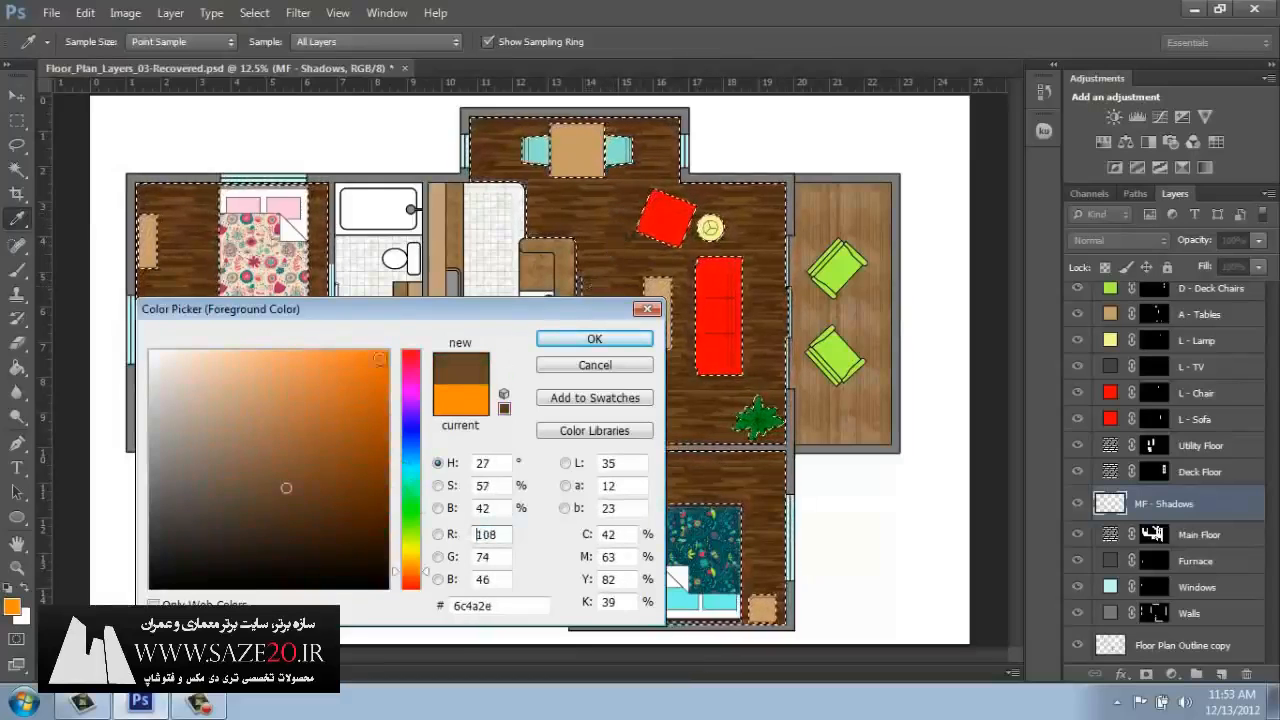
Darken the sampled brown to #291607 and apply it as the foreground color.
{"action": "mouse_move", "coordinate": [286, 488]}
{"action": "left_mouse_down"}
{"action": "mouse_move", "coordinate": [332, 498]}
{"action": "mouse_move", "coordinate": [352, 533]}
{"action": "left_mouse_up"}
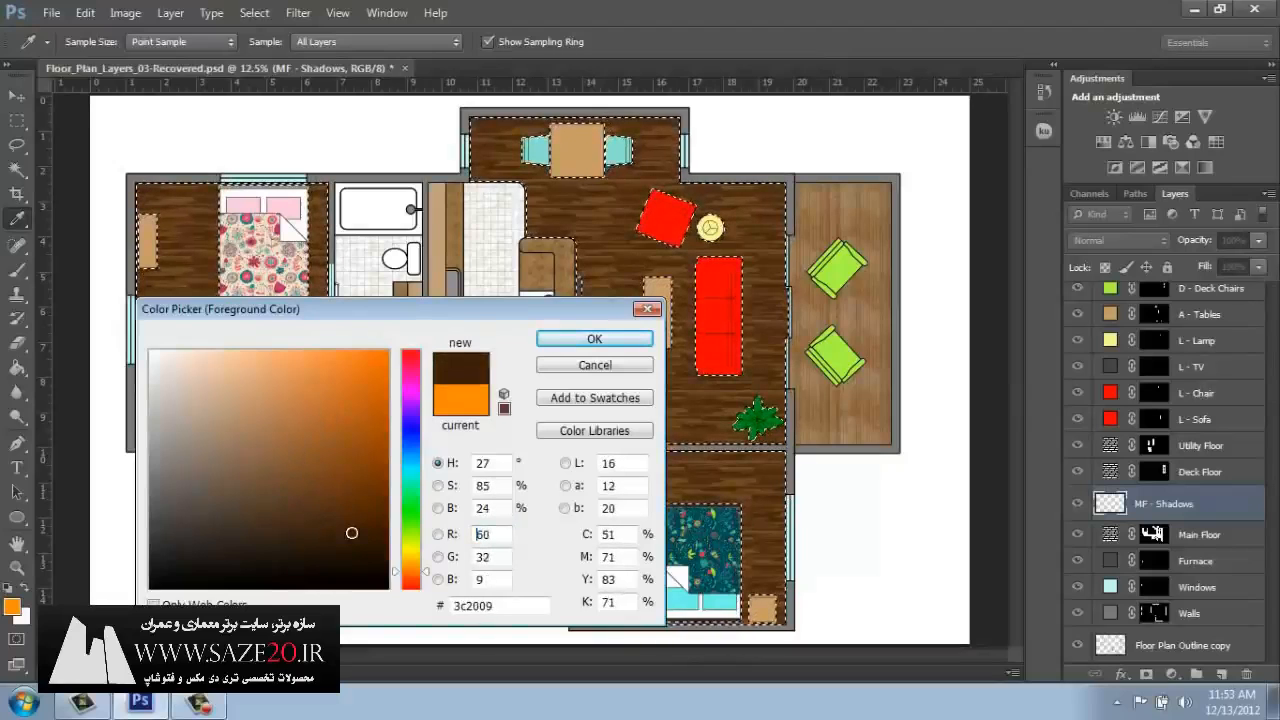
{"action": "left_click_drag", "start_coordinate": [352, 533], "coordinate": [194, 532]}
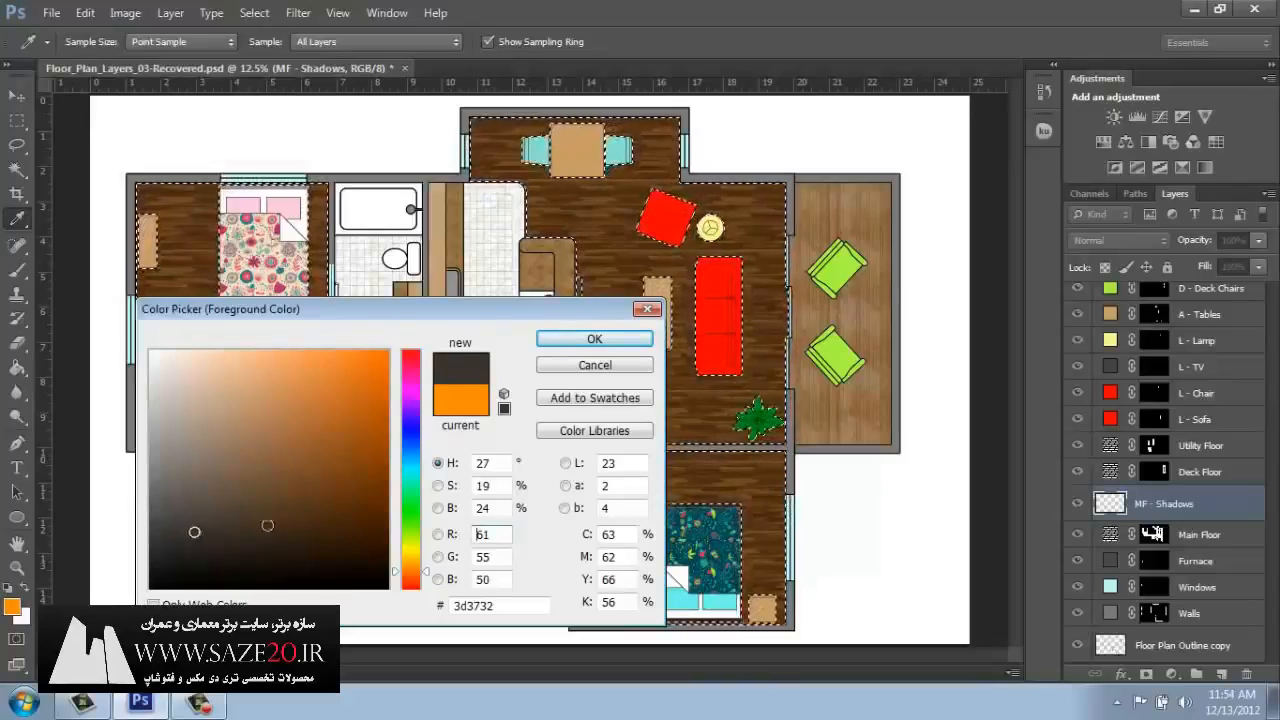
{"action": "left_click_drag", "start_coordinate": [338, 528], "coordinate": [348, 536]}
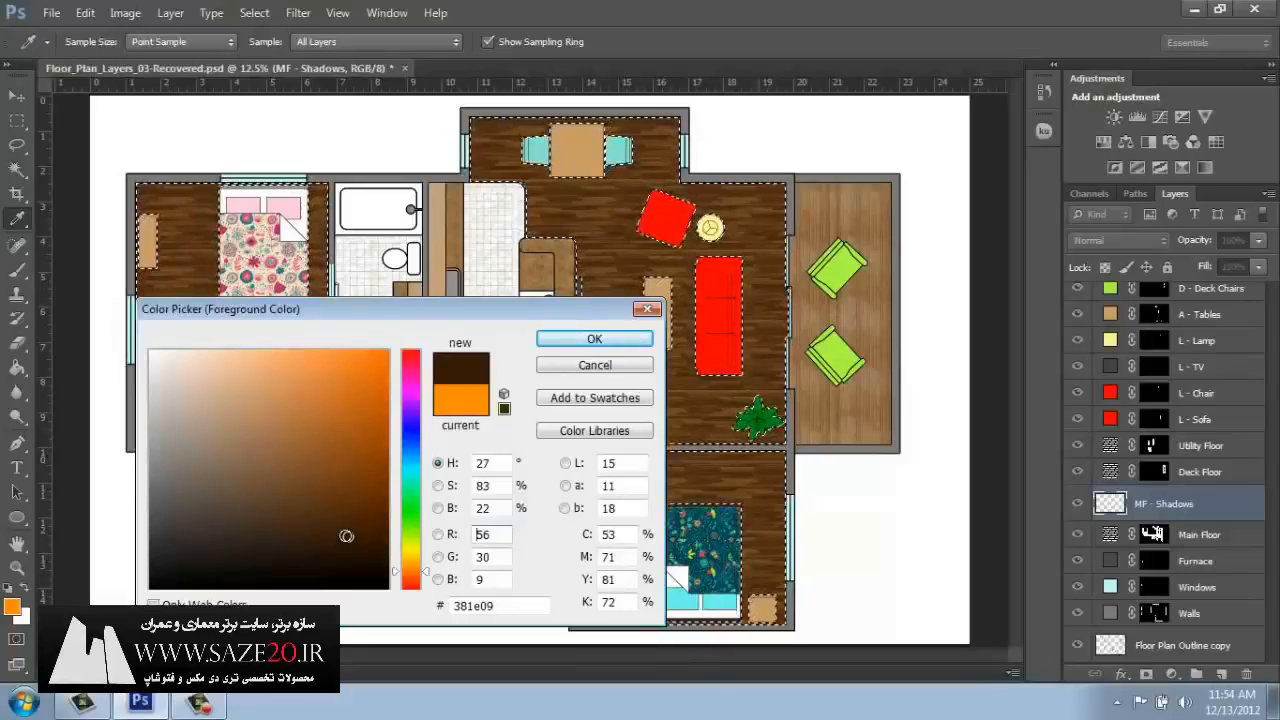
{"action": "left_click_drag", "start_coordinate": [346, 535], "coordinate": [346, 551]}
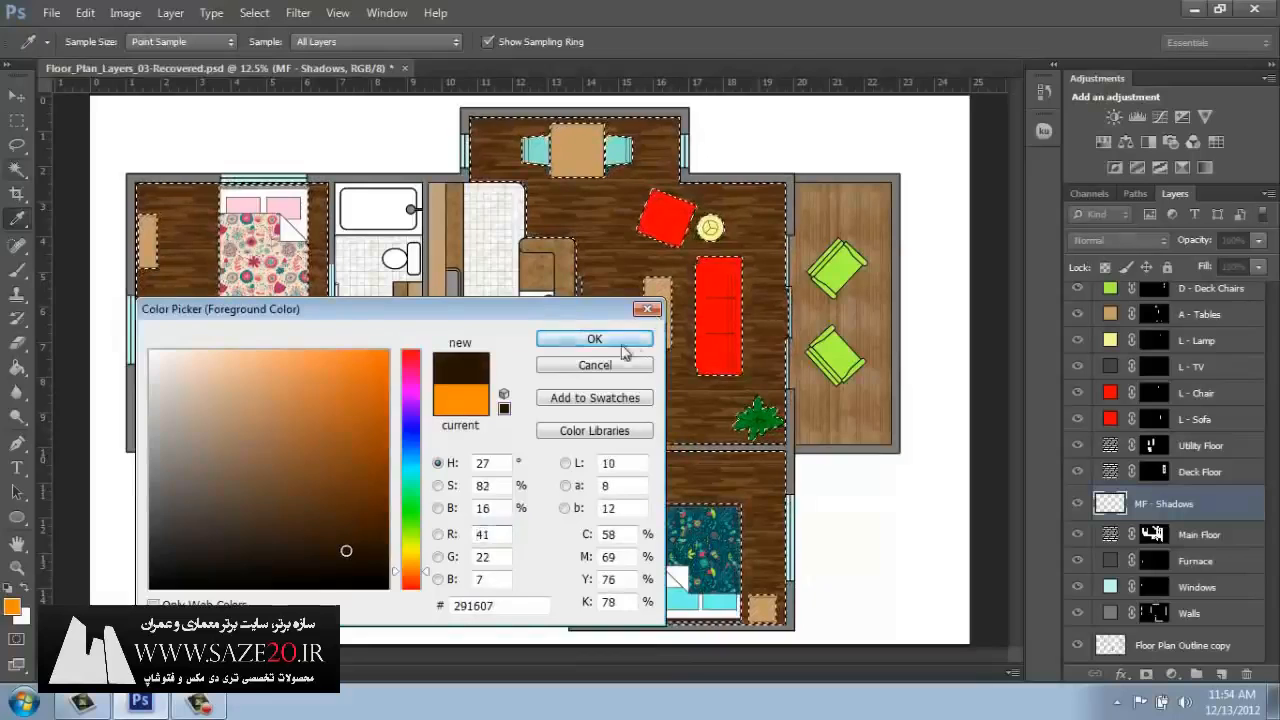
{"action": "left_click", "coordinate": [594, 340]}
{"action": "key", "text": "w"}
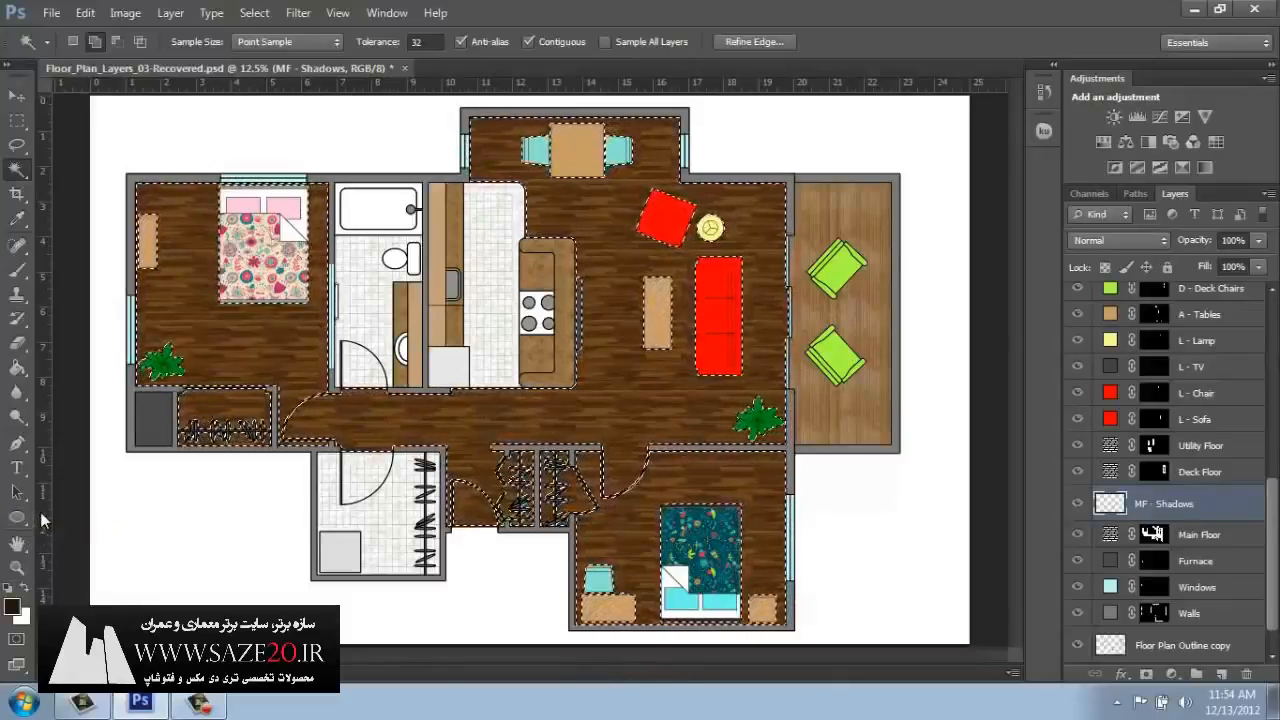
Set up the Gradient tool as a radial gradient fading from the foreground color to transparent.
{"action": "left_click", "coordinate": [22, 372]}
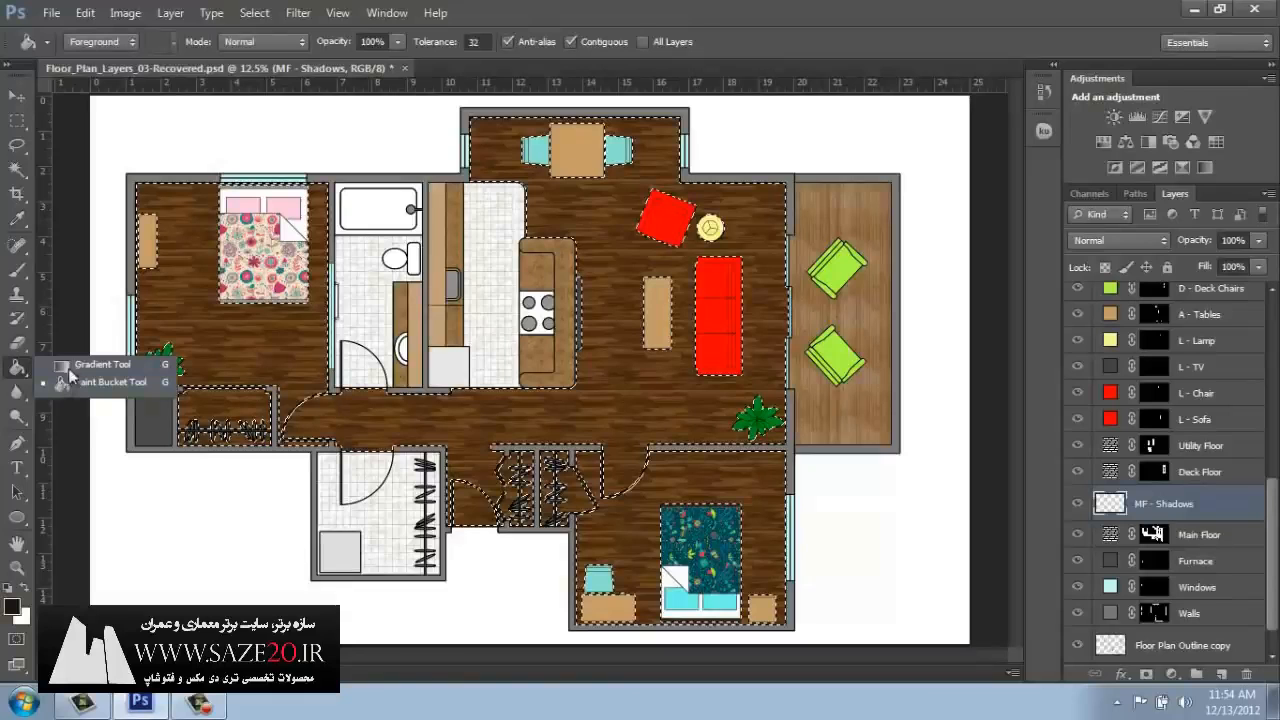
{"action": "left_click", "coordinate": [75, 366]}
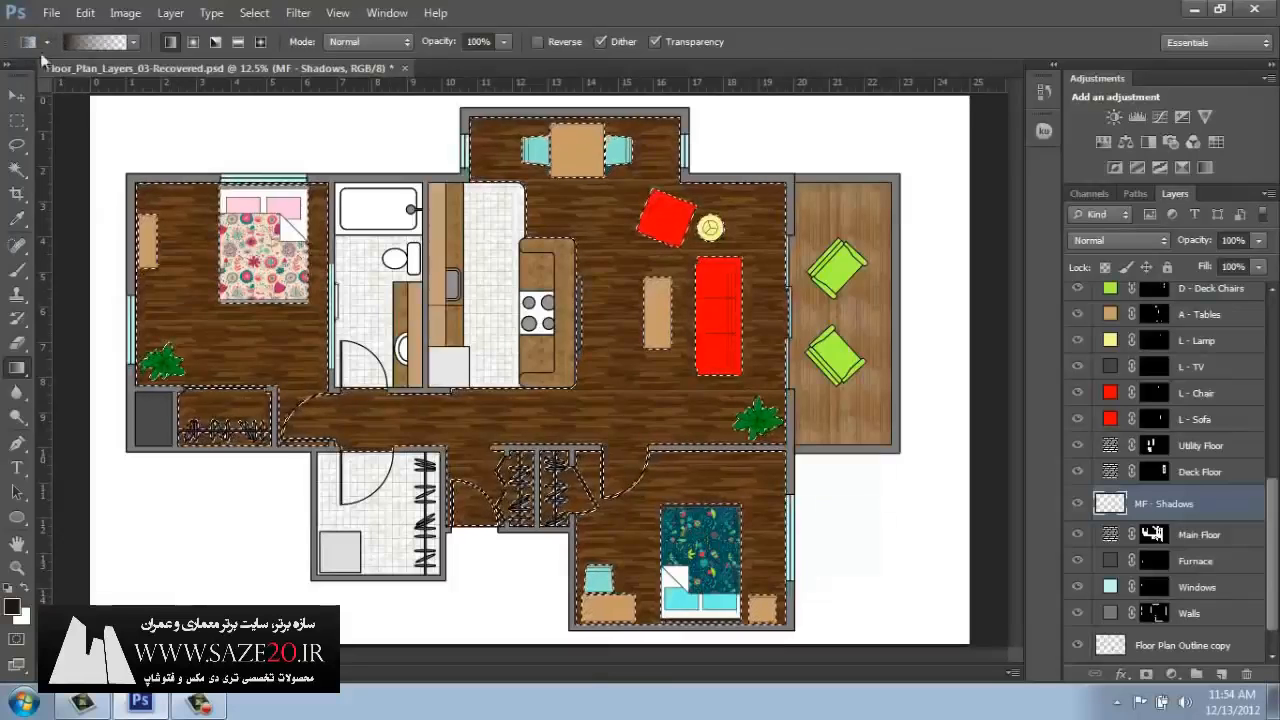
{"action": "left_click", "coordinate": [133, 39]}
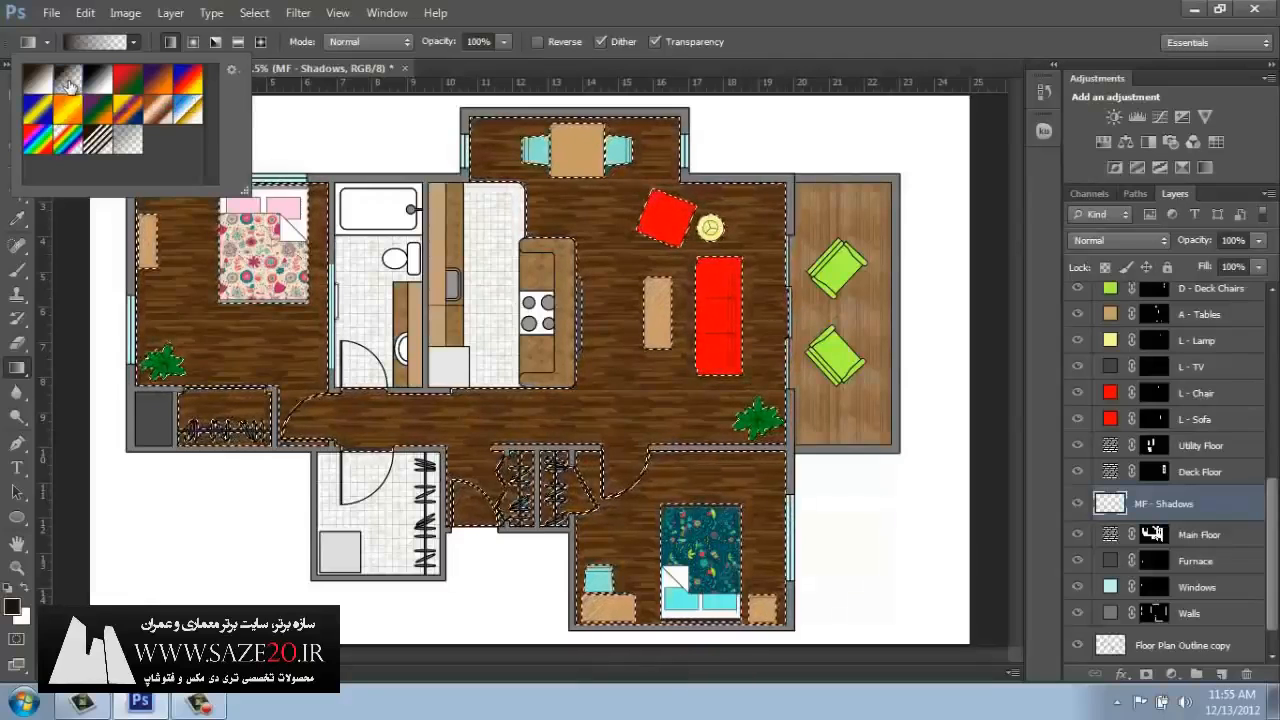
{"action": "left_click", "coordinate": [523, 11]}
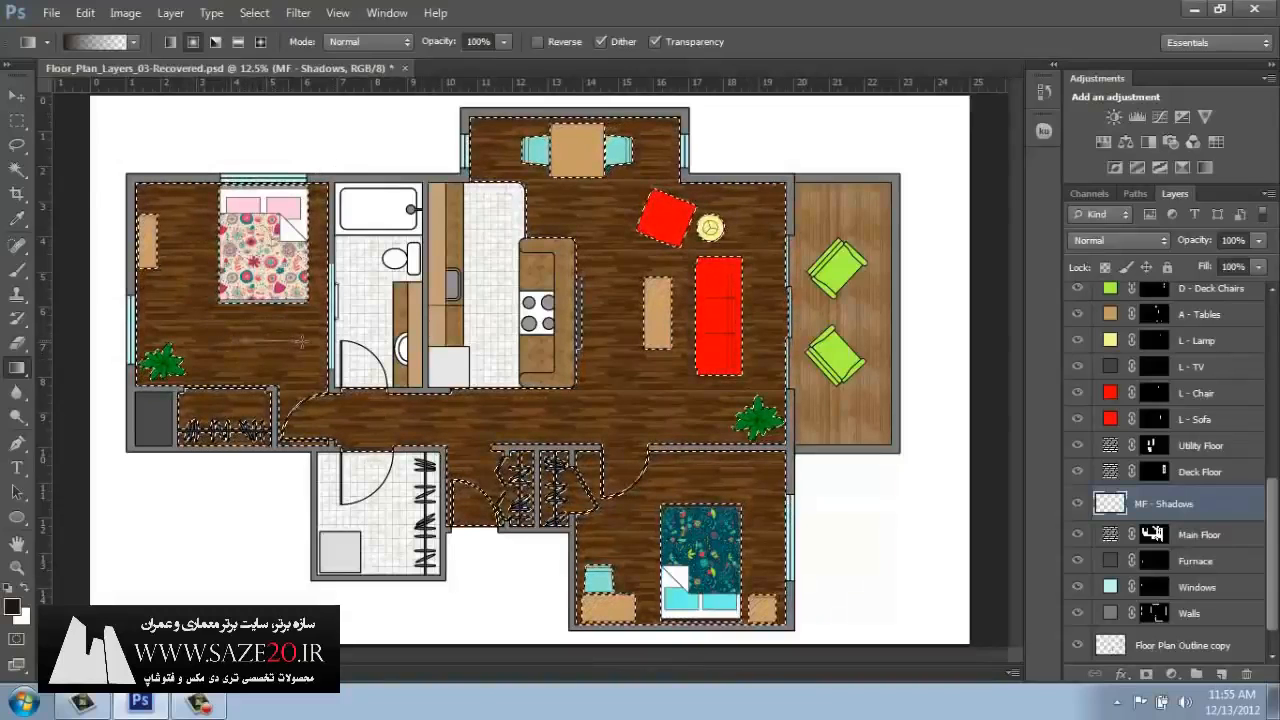
Try a radial gradient on the floor below the bed in the upper bedroom, and undo it.
{"action": "left_click_drag", "start_coordinate": [330, 334], "coordinate": [319, 146]}
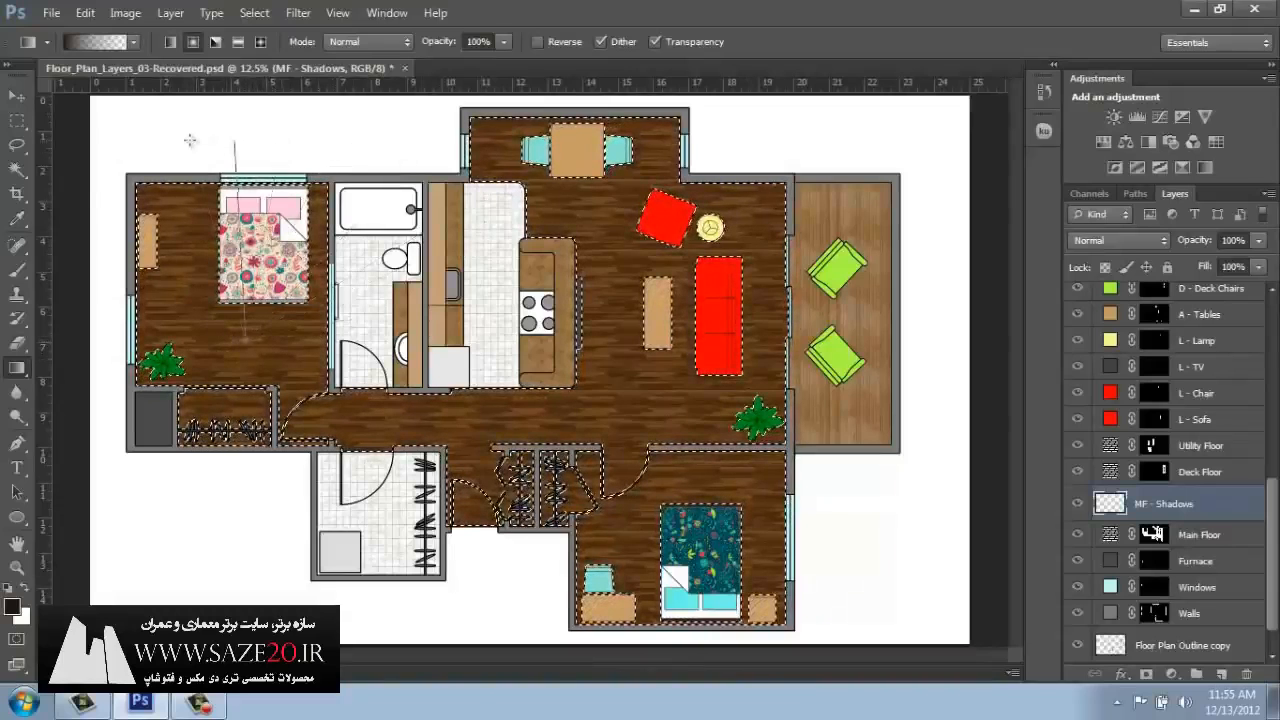
{"action": "left_click_drag", "start_coordinate": [240, 133], "coordinate": [369, 201]}
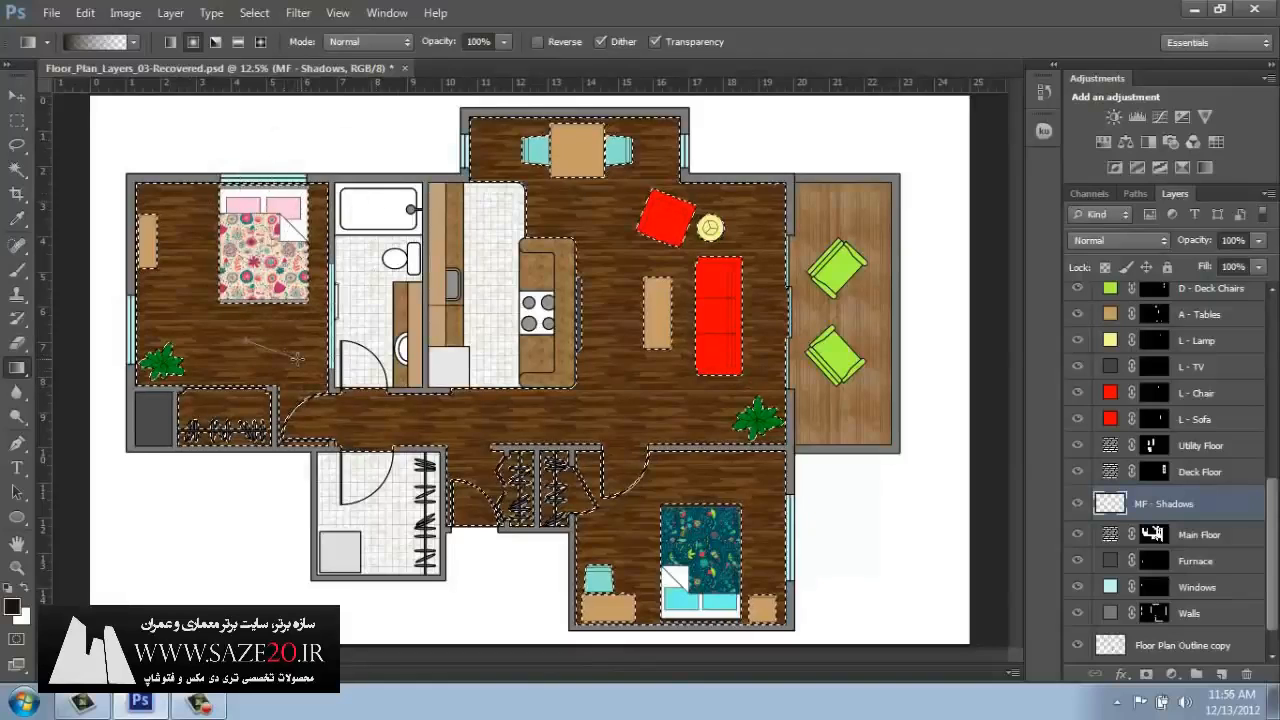
{"action": "left_click_drag", "start_coordinate": [296, 358], "coordinate": [297, 359]}
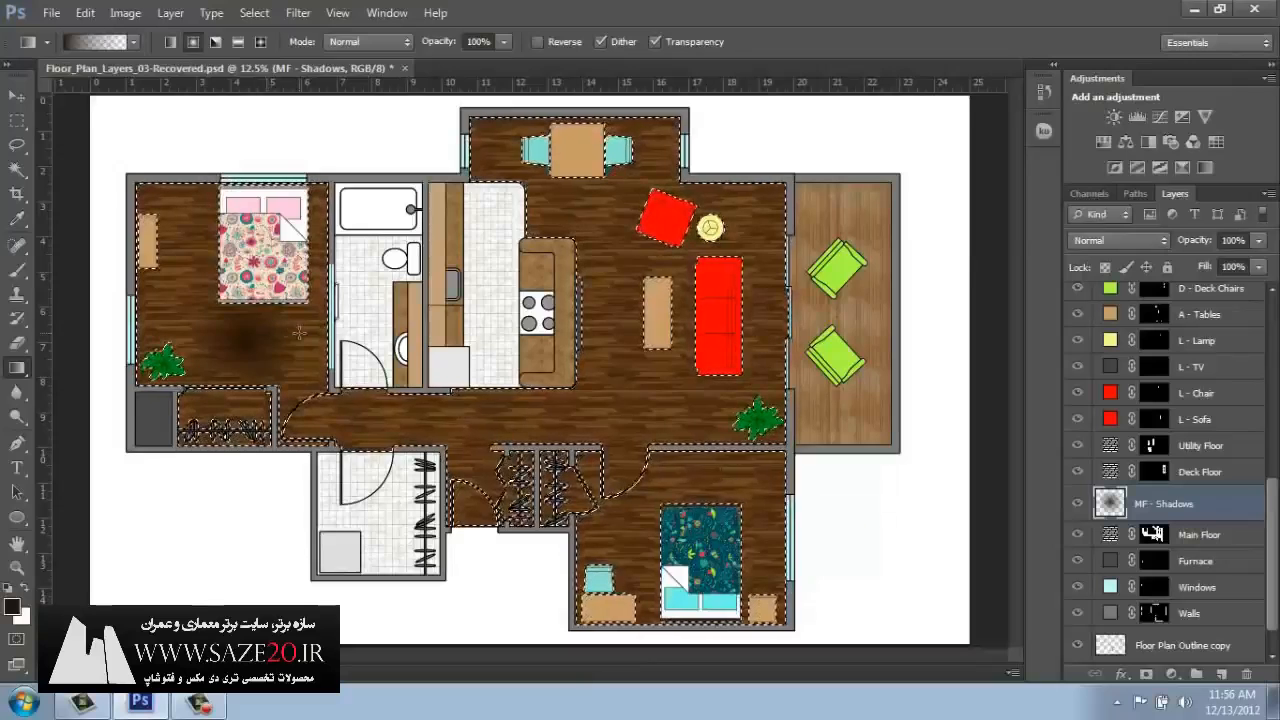
{"action": "key", "text": "ctrl+z"}
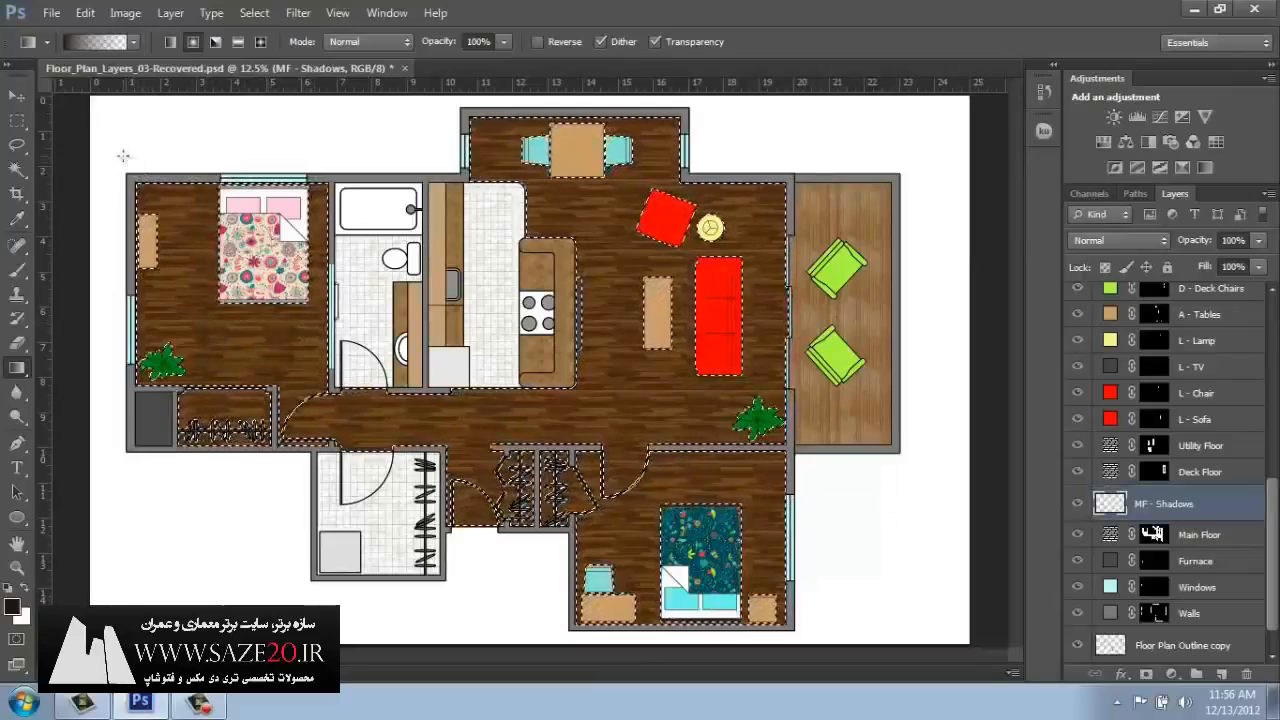
Add radial gradient shadows from outside the walls into the upper bedroom's corner, the closet area and the lower bedroom's corner.
{"action": "left_click_drag", "start_coordinate": [123, 156], "coordinate": [197, 241]}
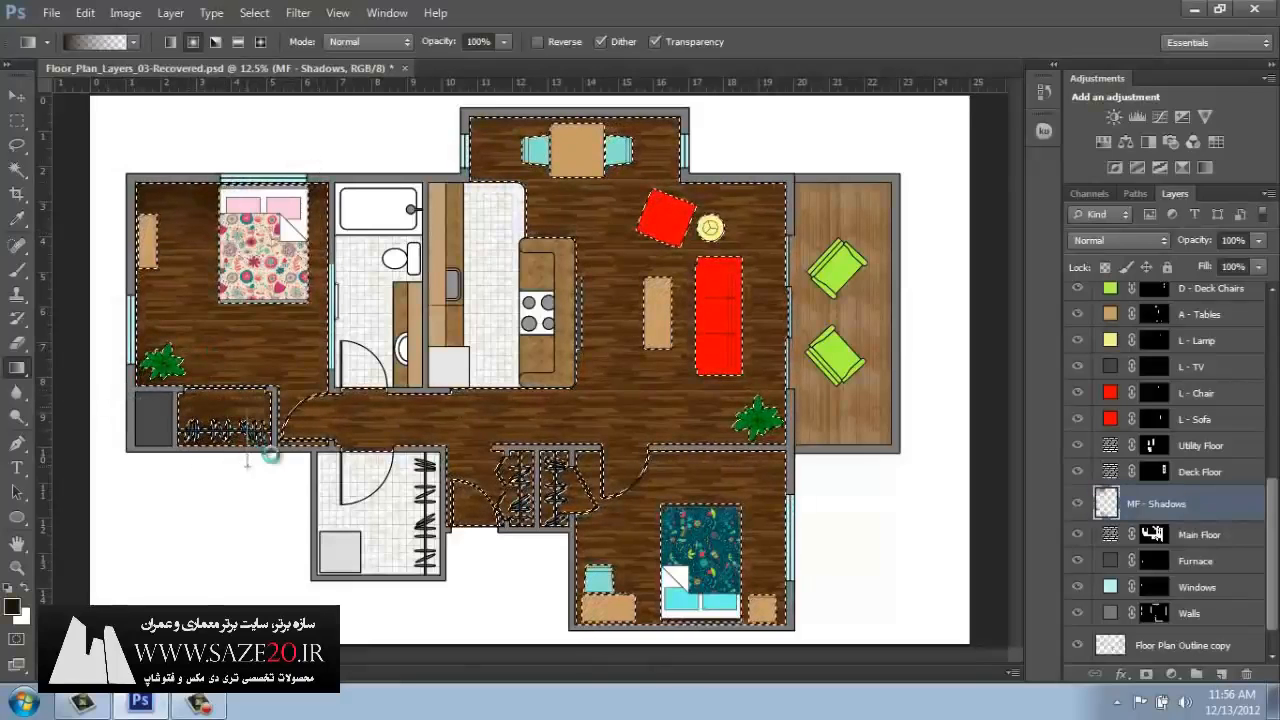
{"action": "left_click_drag", "start_coordinate": [283, 460], "coordinate": [268, 465]}
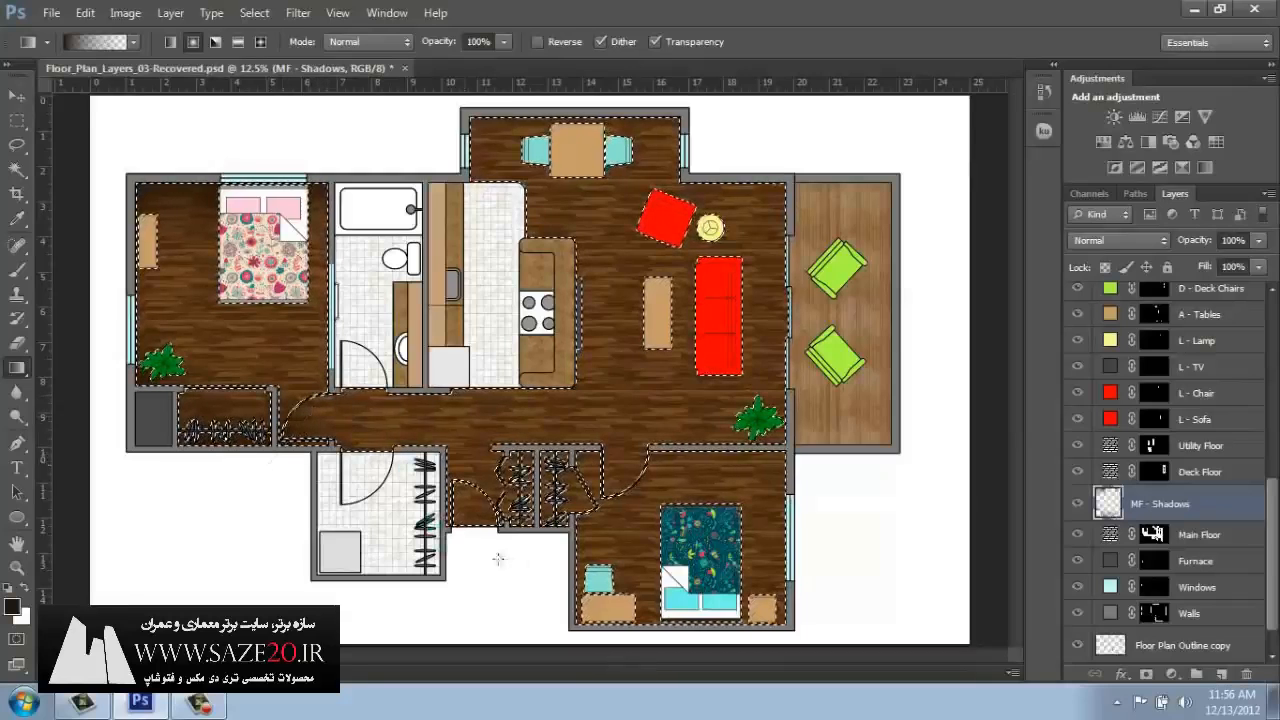
{"action": "left_click_drag", "start_coordinate": [550, 640], "coordinate": [656, 550]}
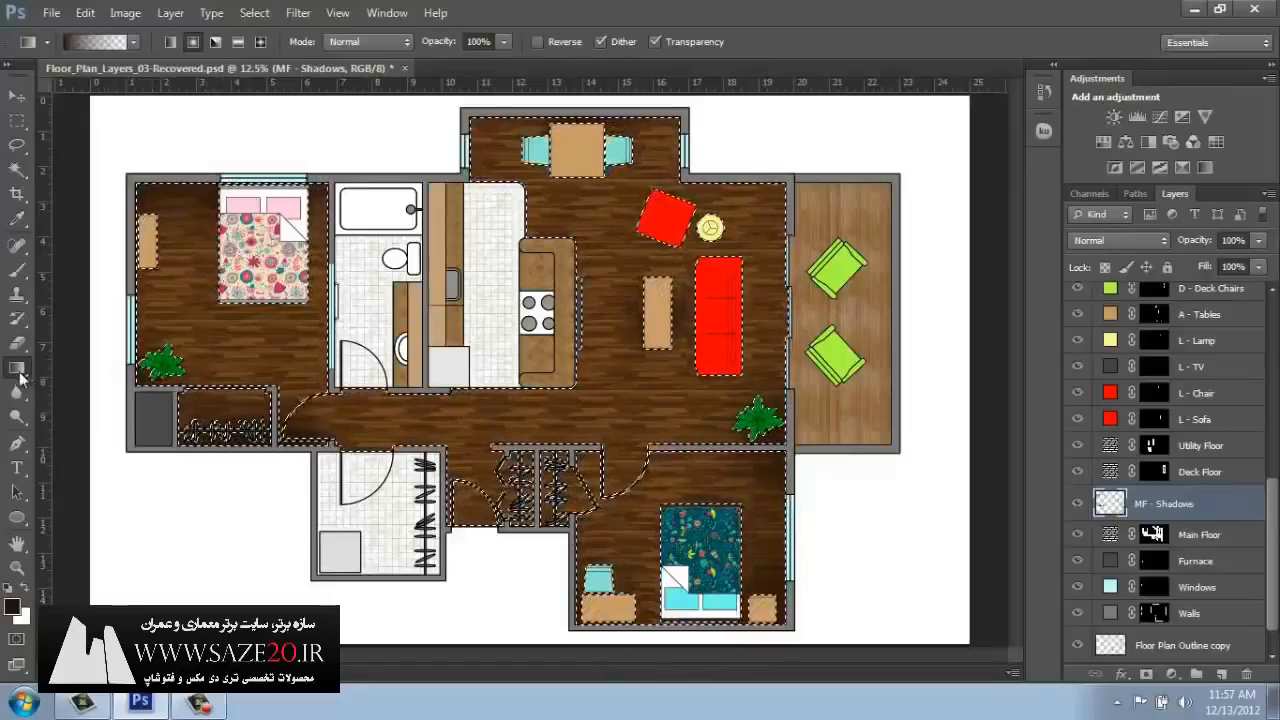
Set up the Brush tool with the Soft Round Pressure Size brush at 189 px and 0% hardness.
{"action": "left_click", "coordinate": [16, 272]}
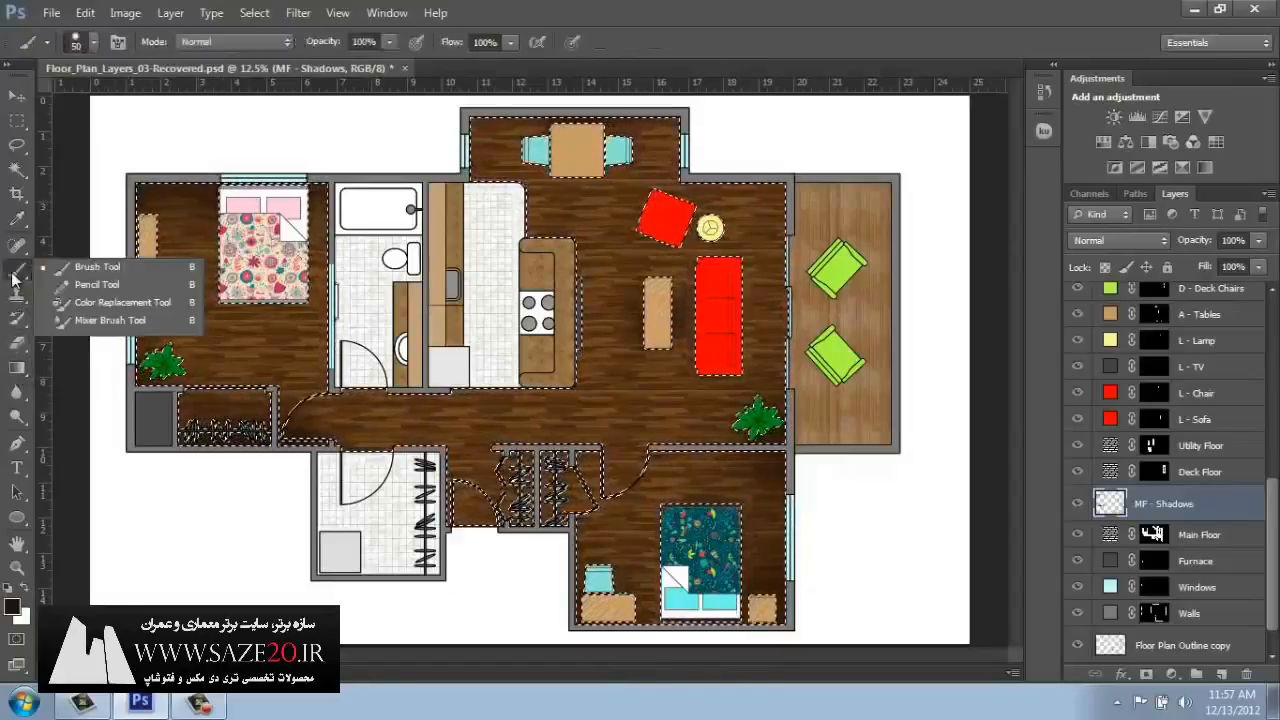
{"action": "left_click", "coordinate": [73, 268]}
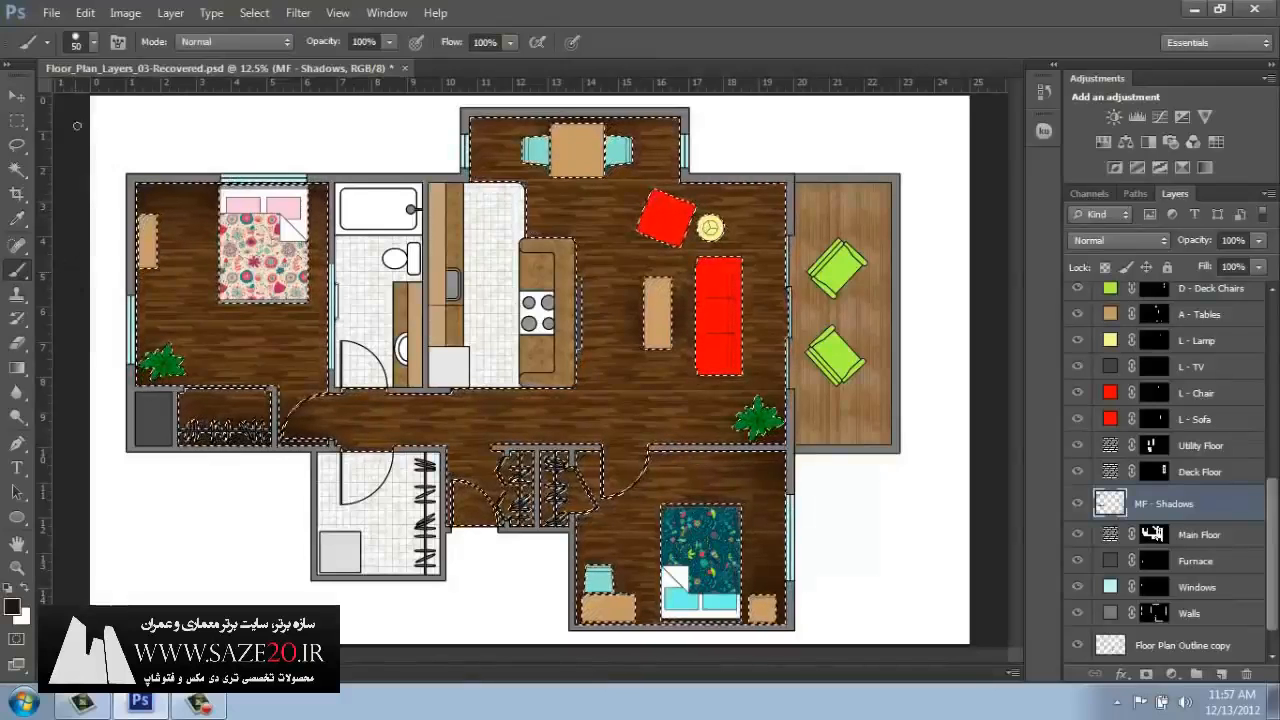
{"action": "left_click", "coordinate": [94, 44]}
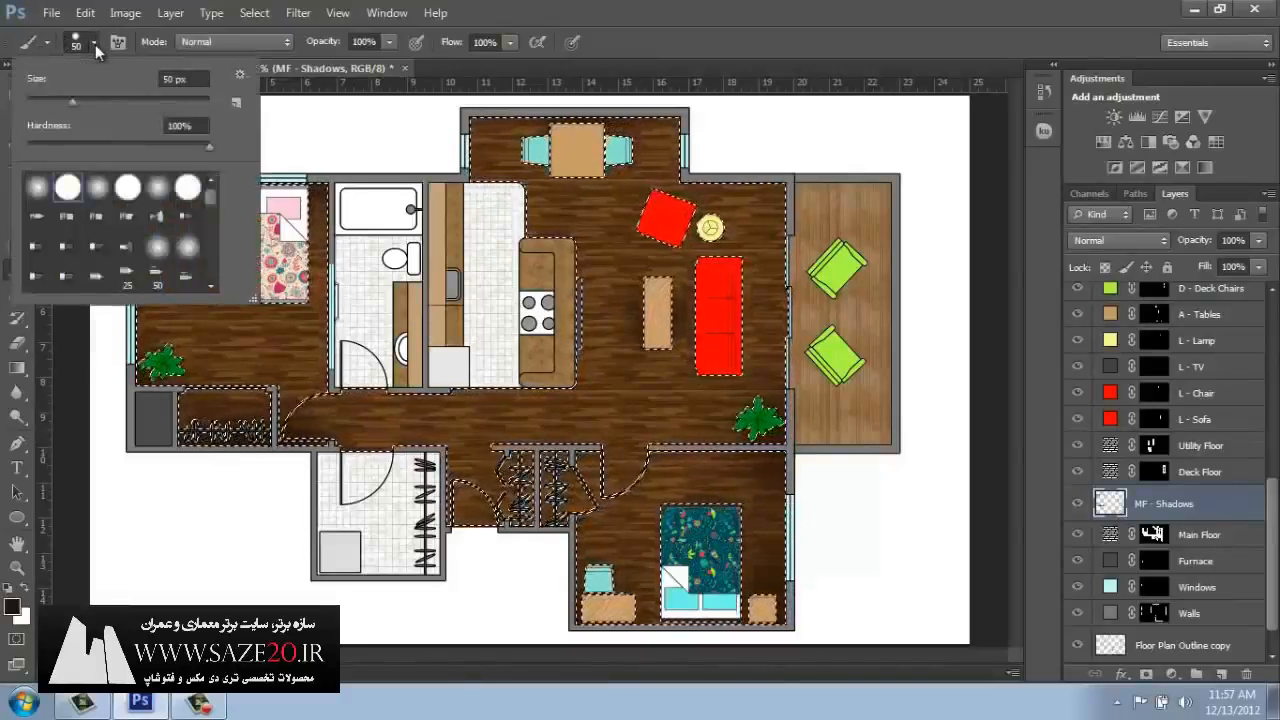
{"action": "left_click", "coordinate": [98, 187]}
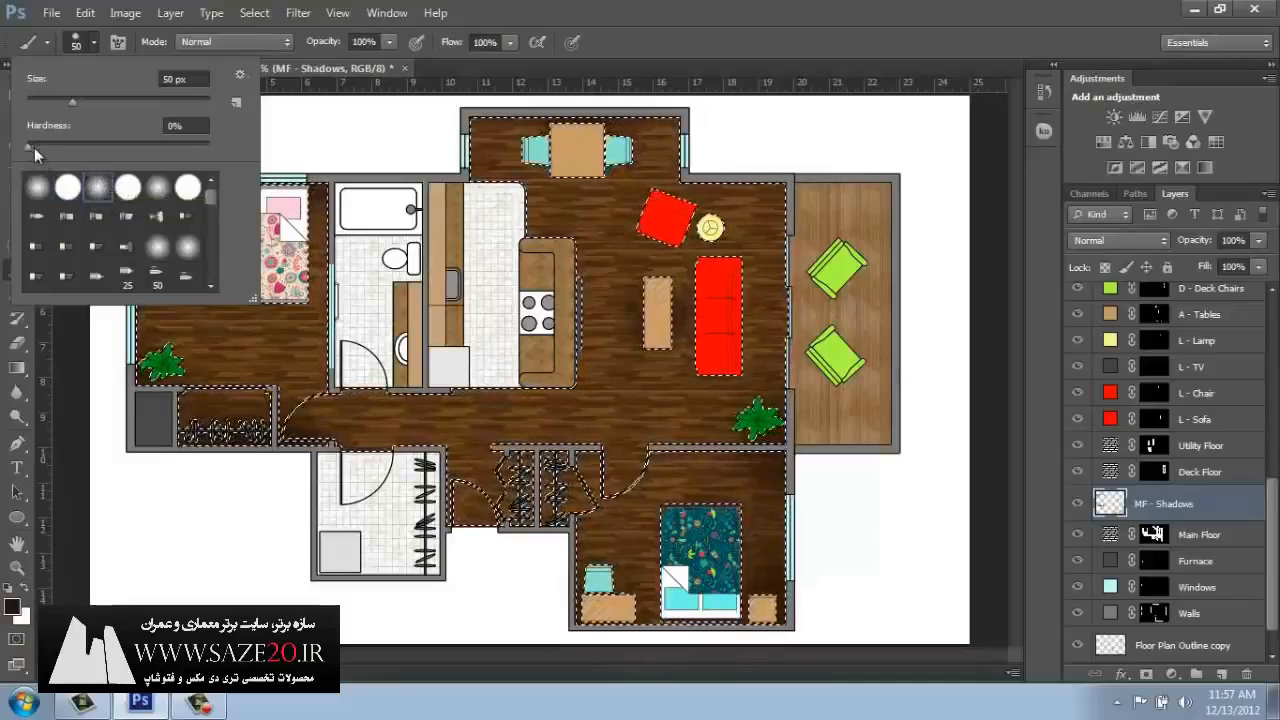
{"action": "left_click_drag", "start_coordinate": [32, 147], "coordinate": [198, 153]}
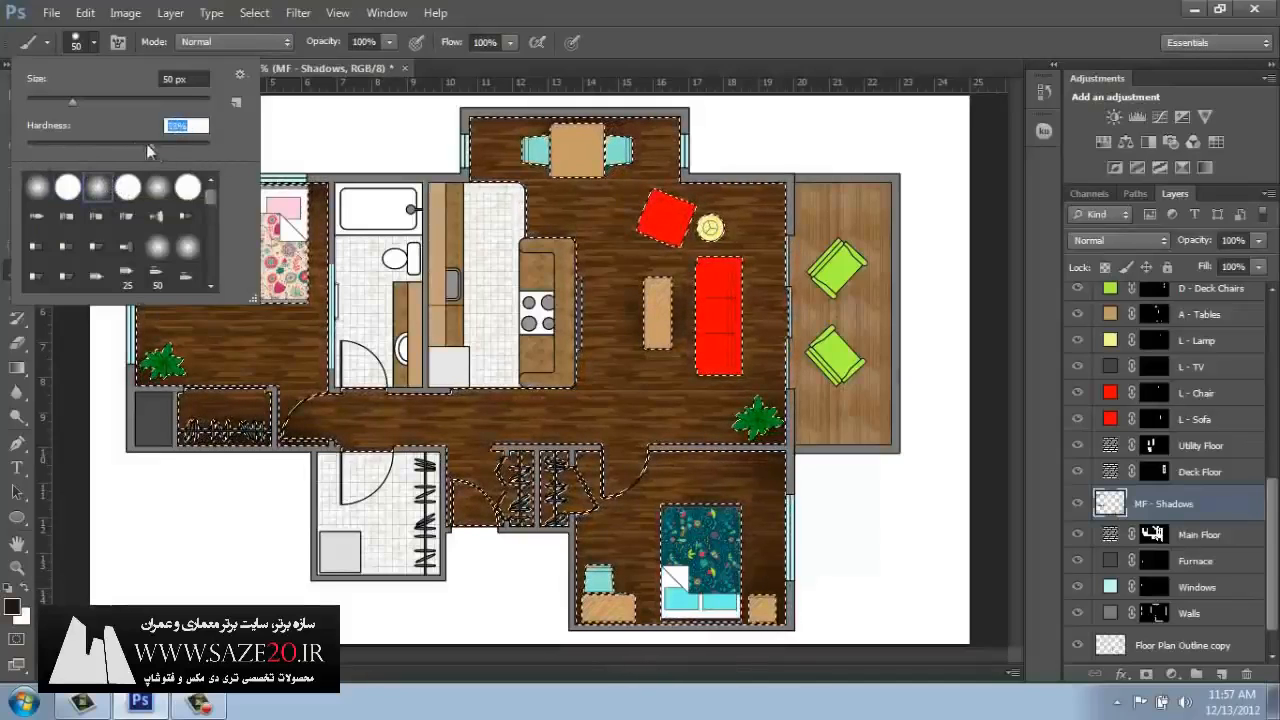
{"action": "left_click_drag", "start_coordinate": [110, 143], "coordinate": [25, 146]}
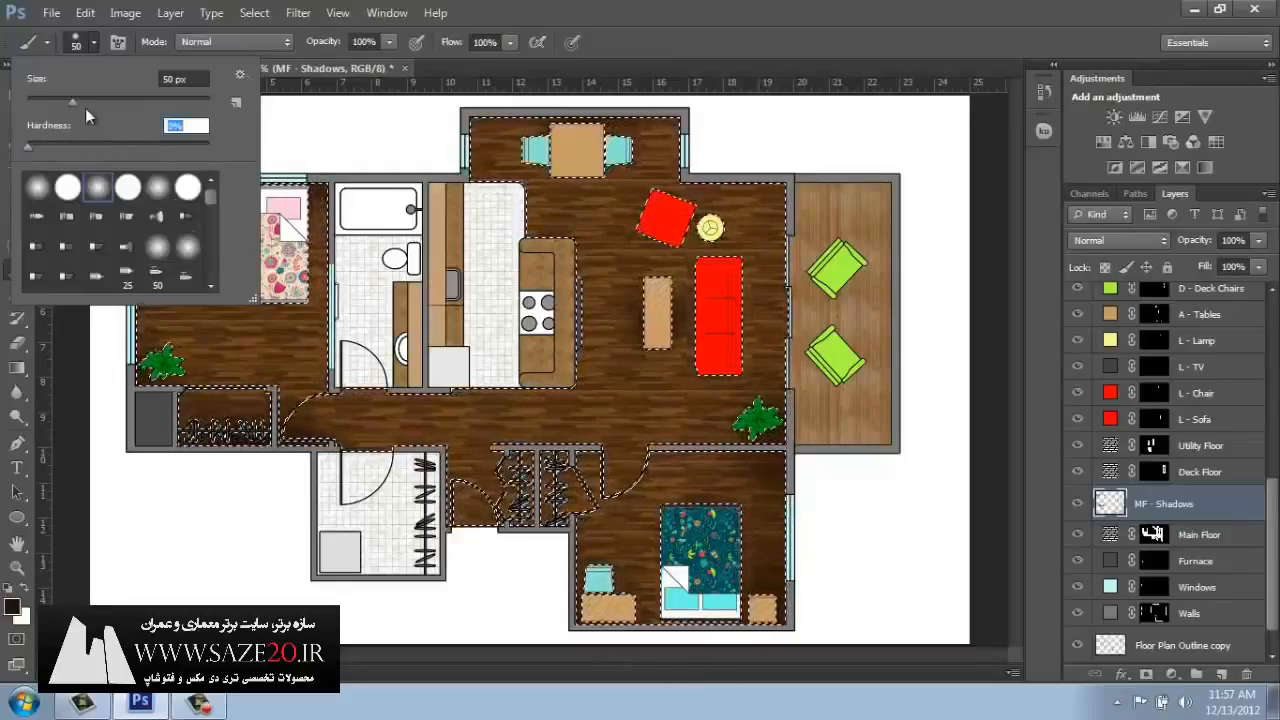
{"action": "left_click_drag", "start_coordinate": [73, 99], "coordinate": [159, 106]}
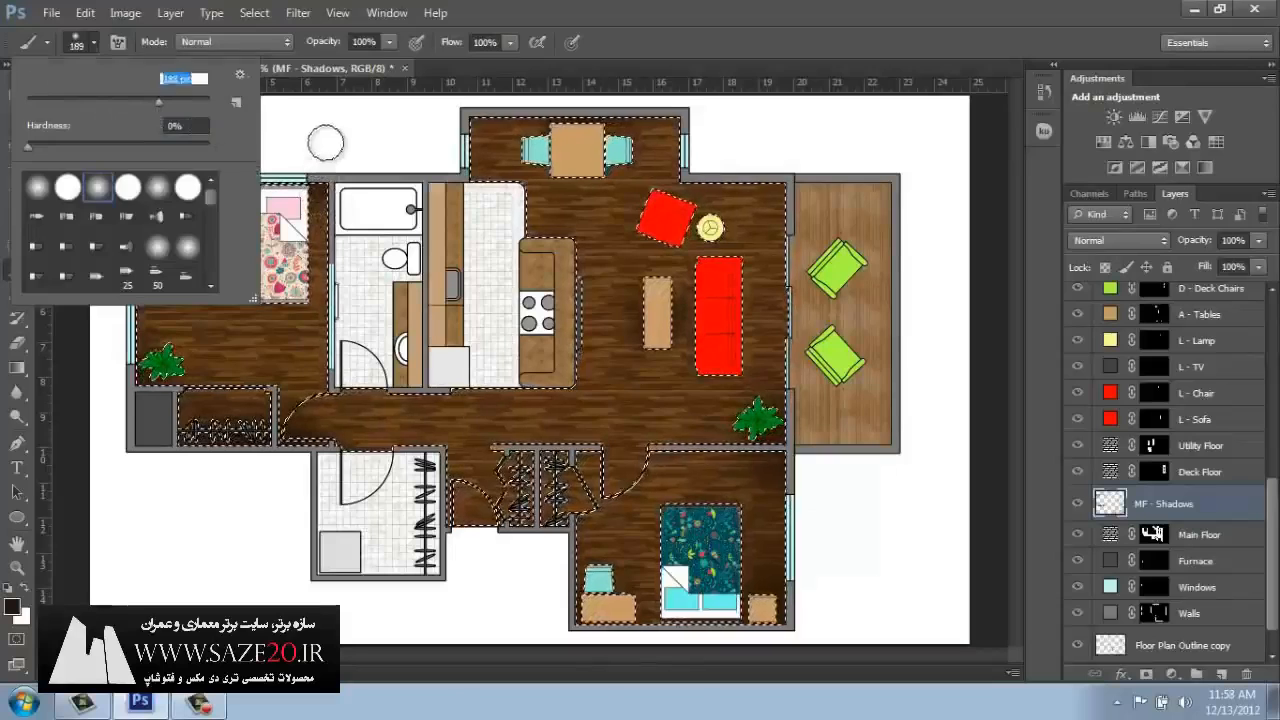
Try a dark brush stroke along the upper bedroom's outer wall from the corner to the plant, and undo it.
{"action": "left_click", "coordinate": [300, 198]}
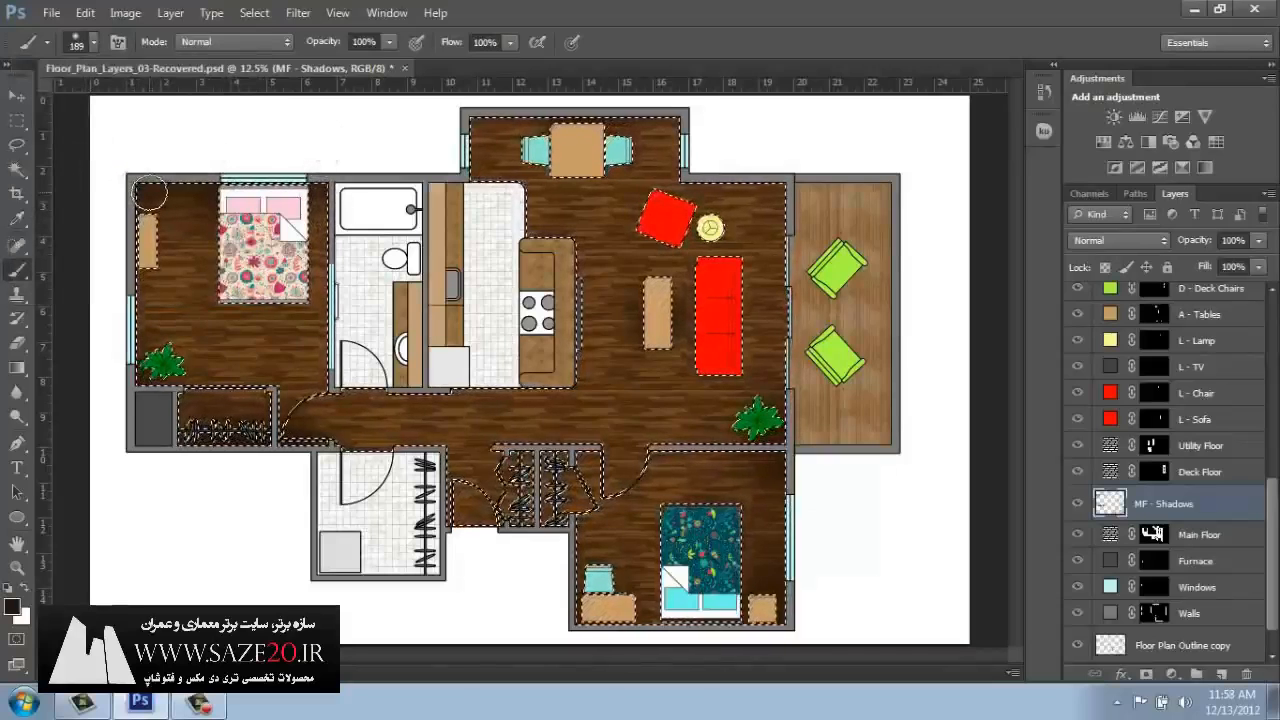
{"action": "mouse_move", "coordinate": [147, 206]}
{"action": "left_mouse_down"}
{"action": "mouse_move", "coordinate": [148, 318]}
{"action": "mouse_move", "coordinate": [167, 190]}
{"action": "mouse_move", "coordinate": [162, 315]}
{"action": "mouse_move", "coordinate": [186, 200]}
{"action": "mouse_move", "coordinate": [176, 325]}
{"action": "left_mouse_up"}
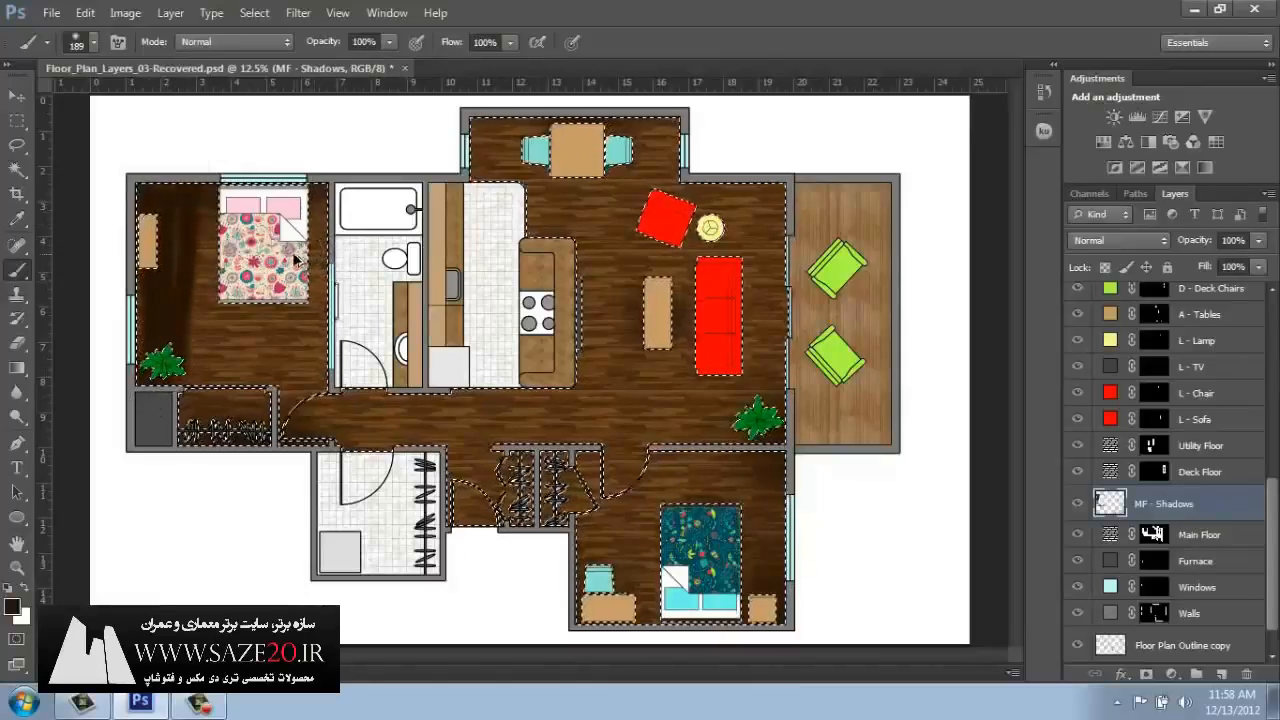
{"action": "key", "text": "ctrl+z"}
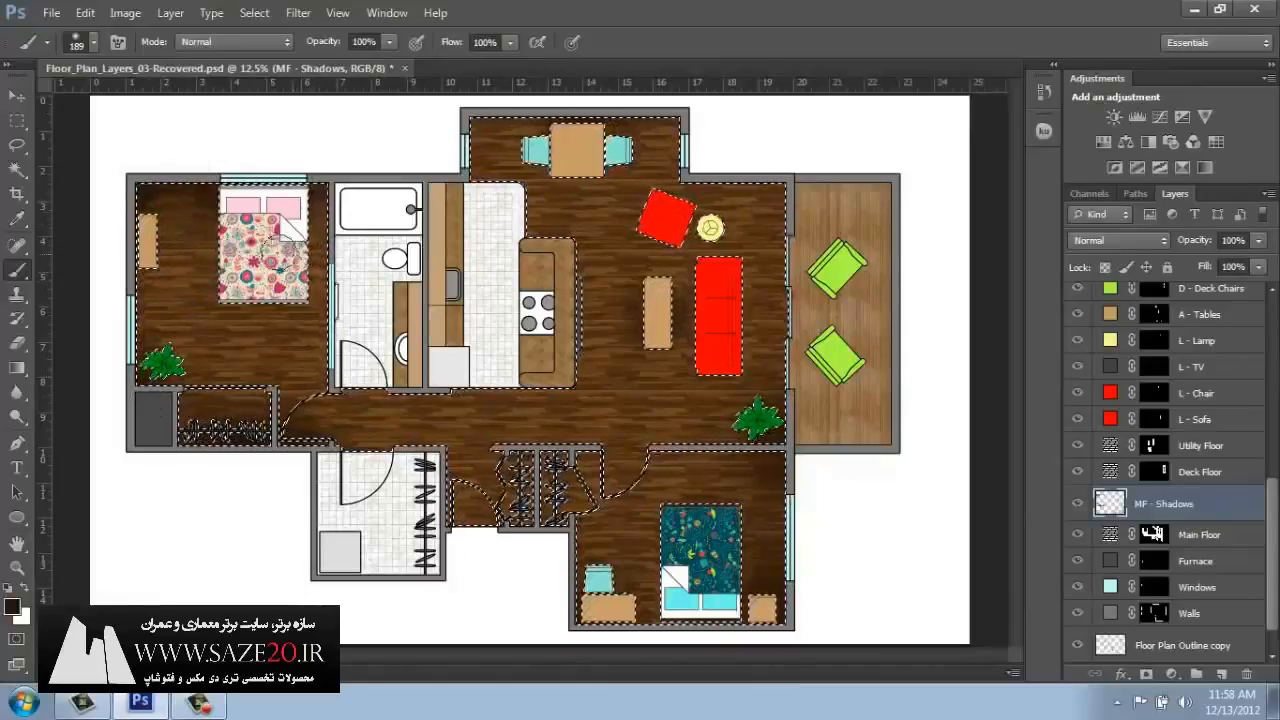
Reduce the brush size to 166 px and its opacity to 52%.
{"action": "left_click", "coordinate": [93, 41]}
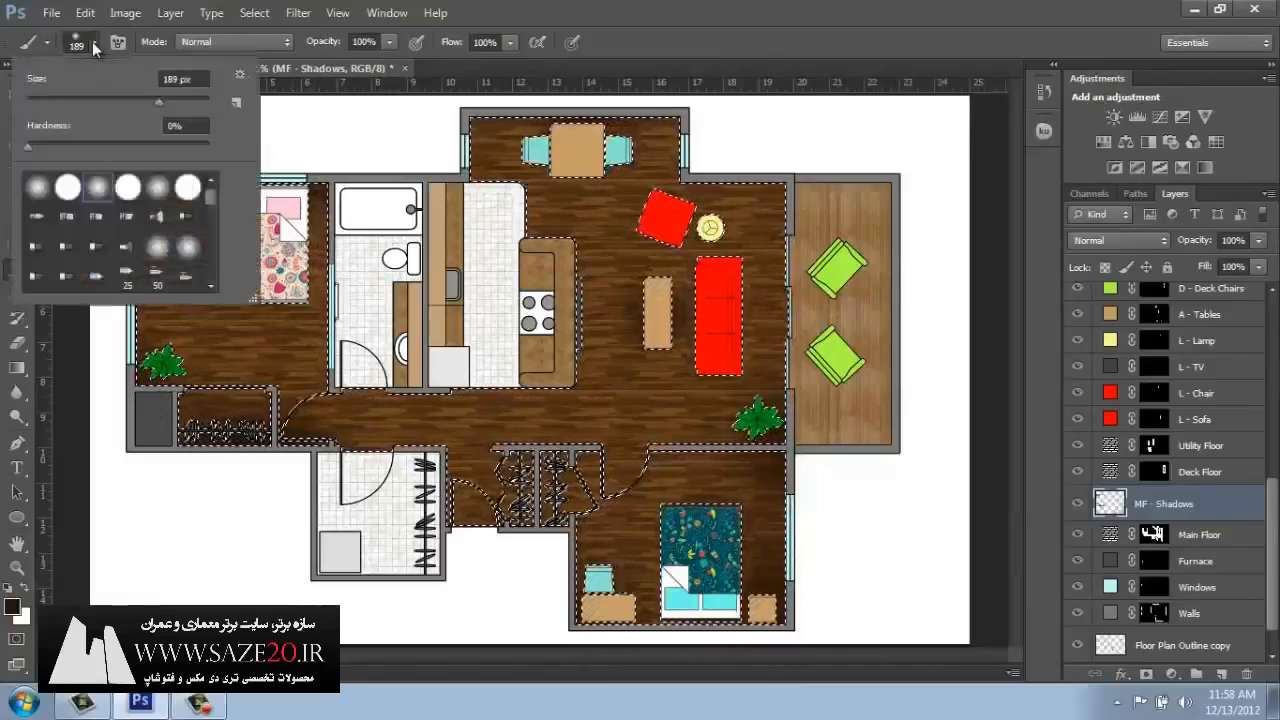
{"action": "left_click", "coordinate": [148, 98]}
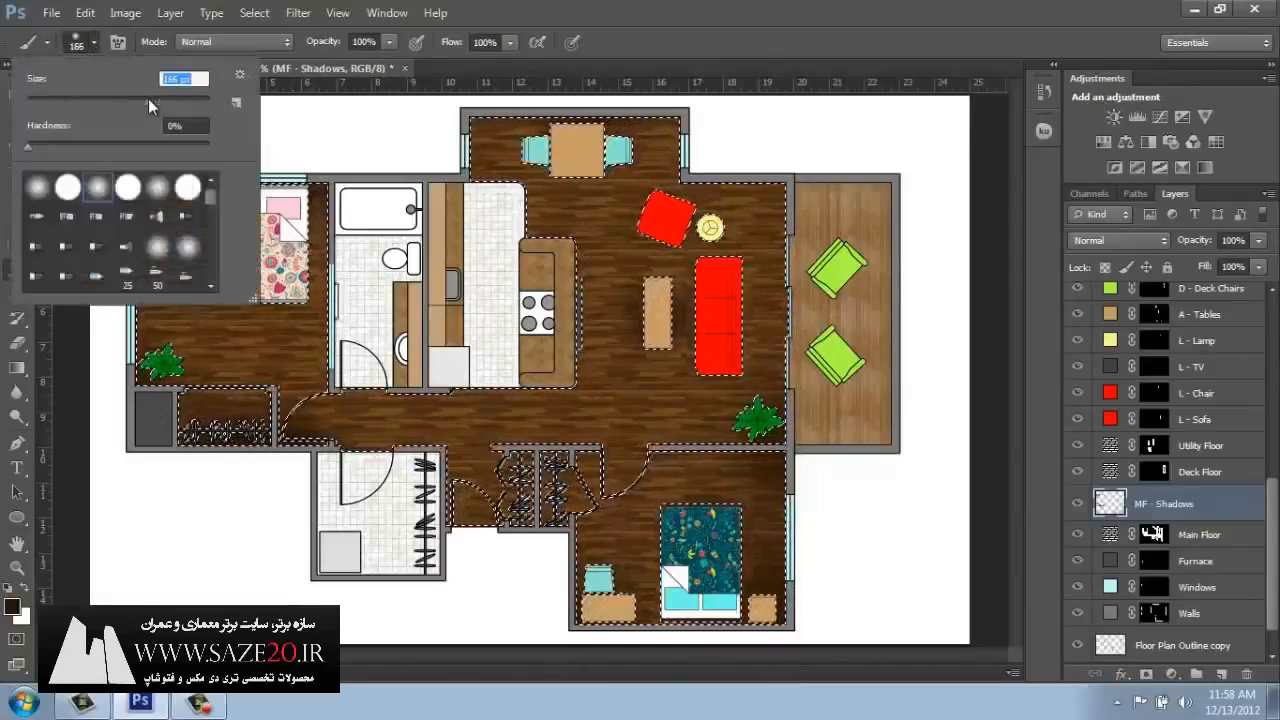
{"action": "left_click", "coordinate": [673, 40]}
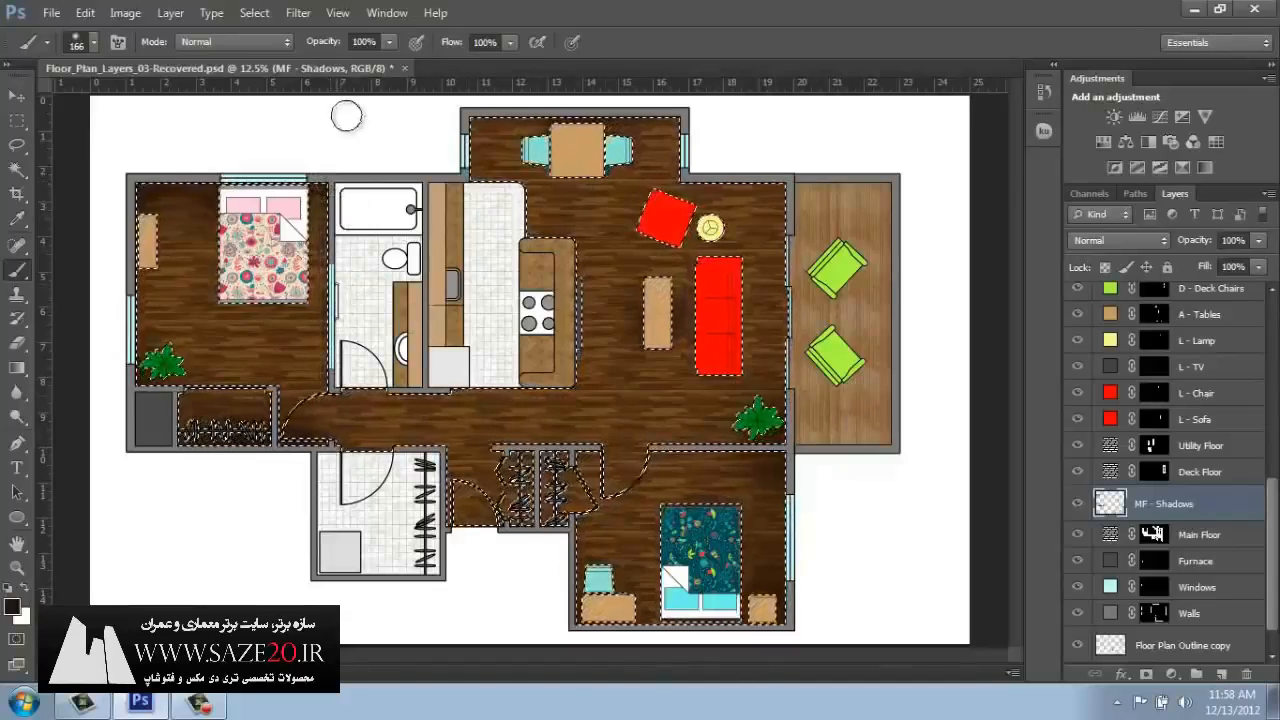
{"action": "left_click", "coordinate": [384, 42]}
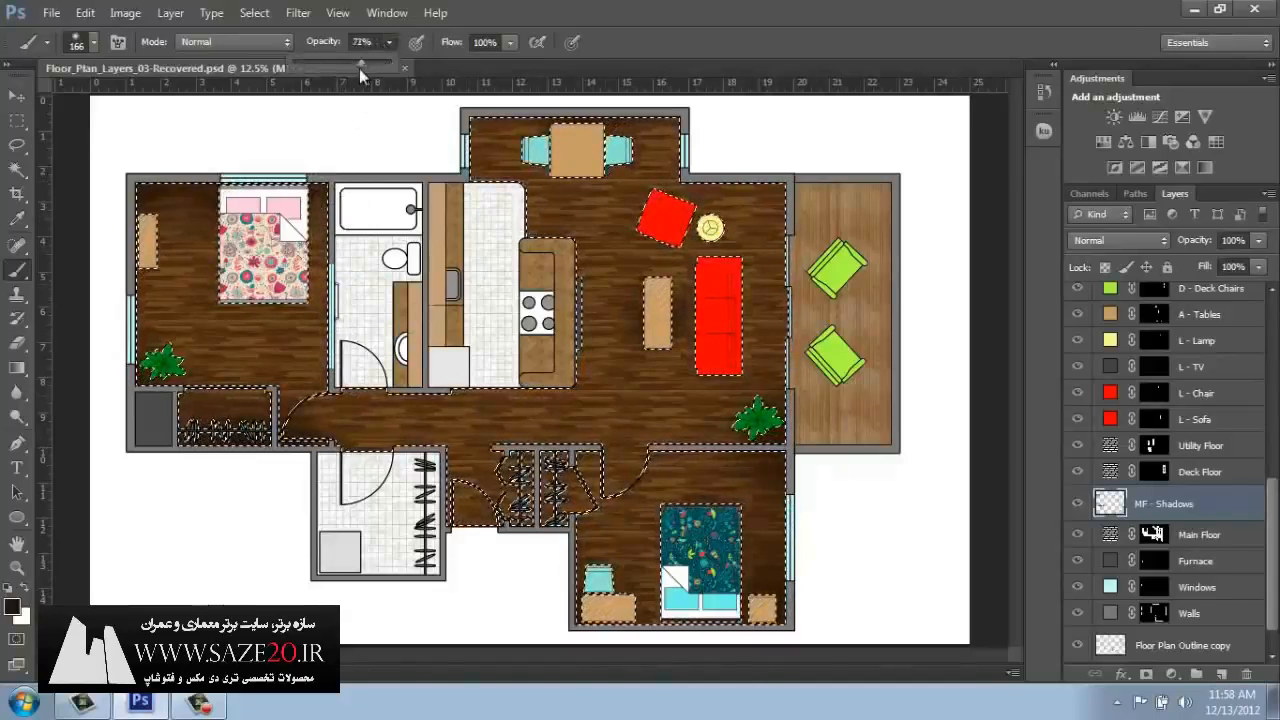
{"action": "left_click", "coordinate": [330, 186]}
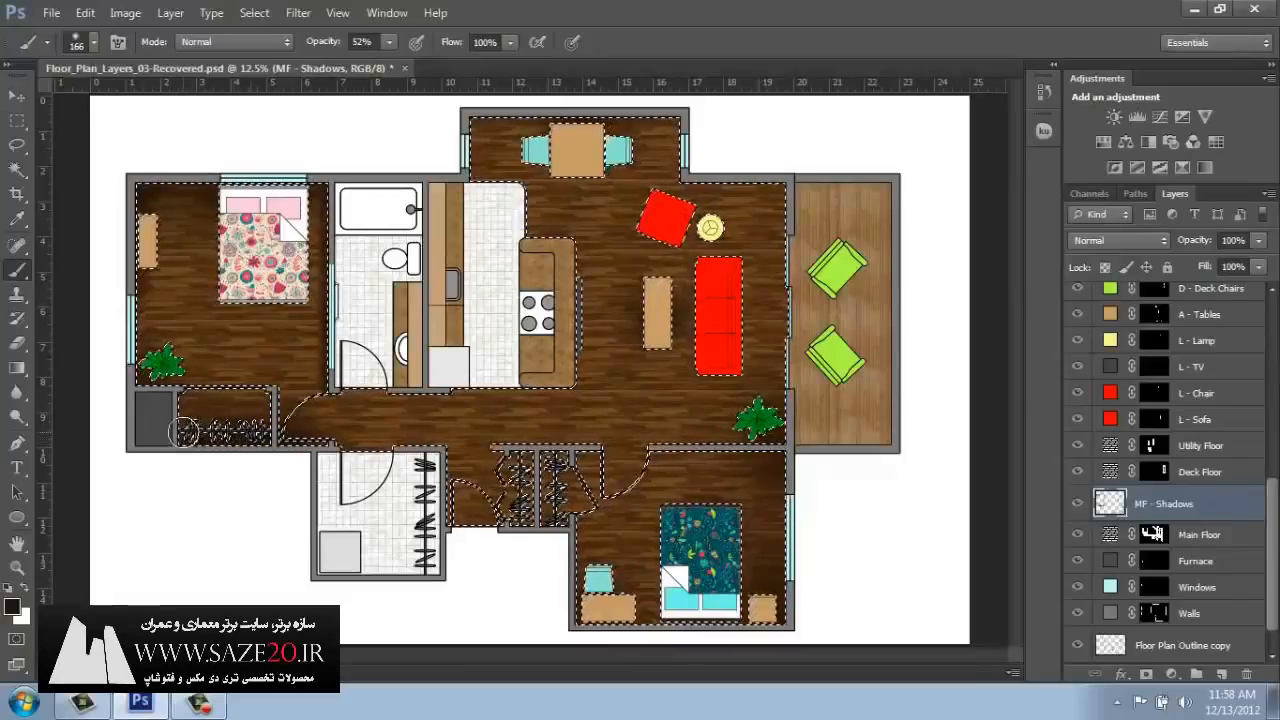
Paint soft shadows in the upper bedroom's closet, the entry area and the entry closet, and clear the selection.
{"action": "mouse_move", "coordinate": [245, 432]}
{"action": "left_mouse_down"}
{"action": "mouse_move", "coordinate": [205, 436]}
{"action": "mouse_move", "coordinate": [260, 438]}
{"action": "left_mouse_up"}
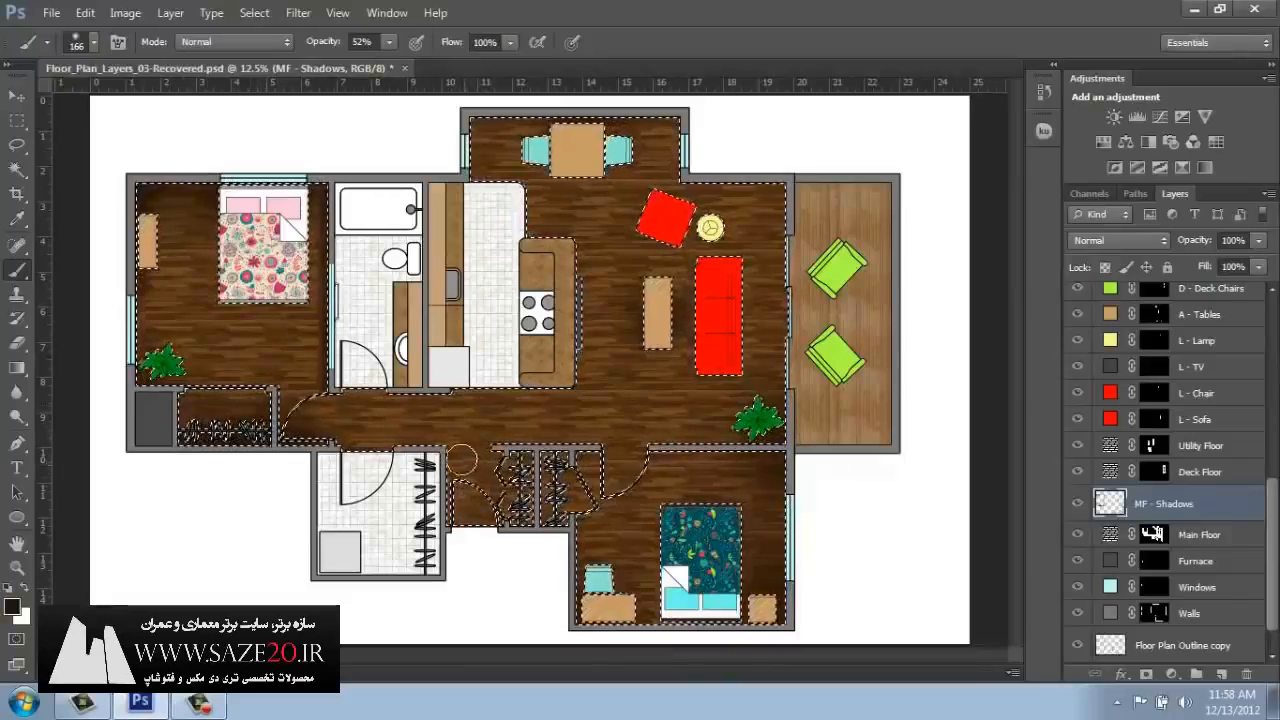
{"action": "left_click_drag", "start_coordinate": [452, 454], "coordinate": [459, 485]}
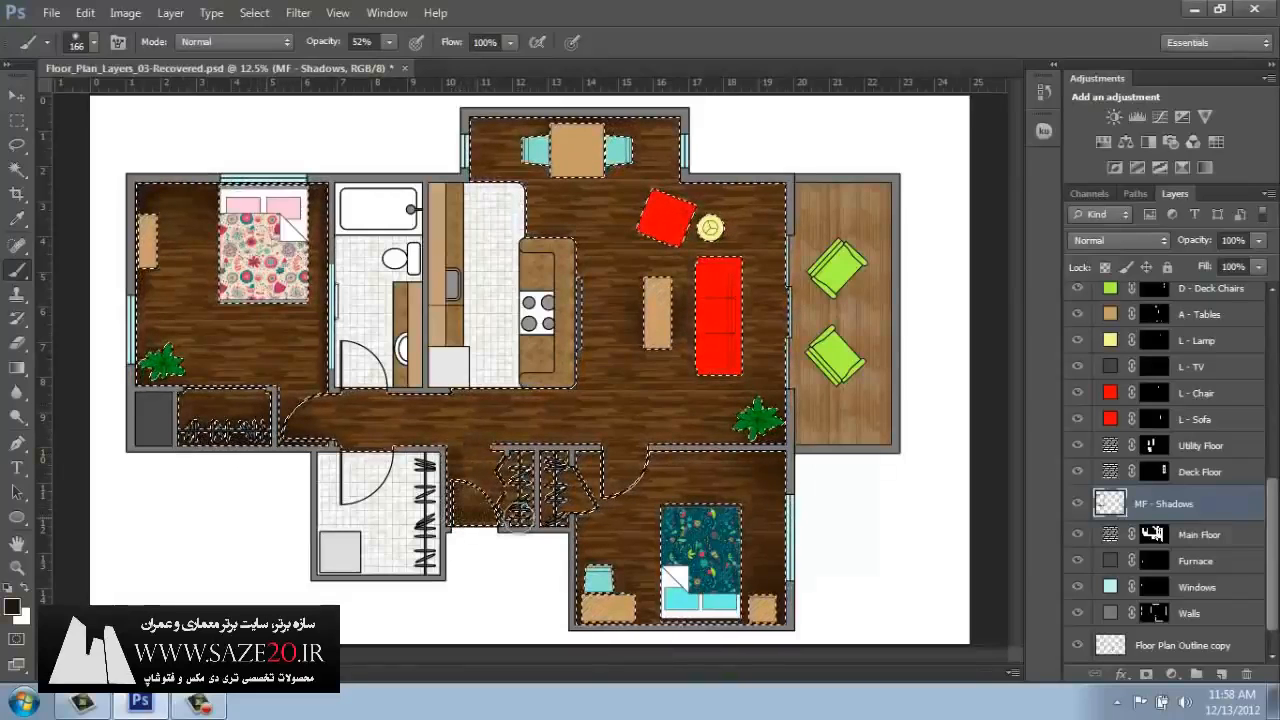
{"action": "left_click_drag", "start_coordinate": [517, 511], "coordinate": [520, 473]}
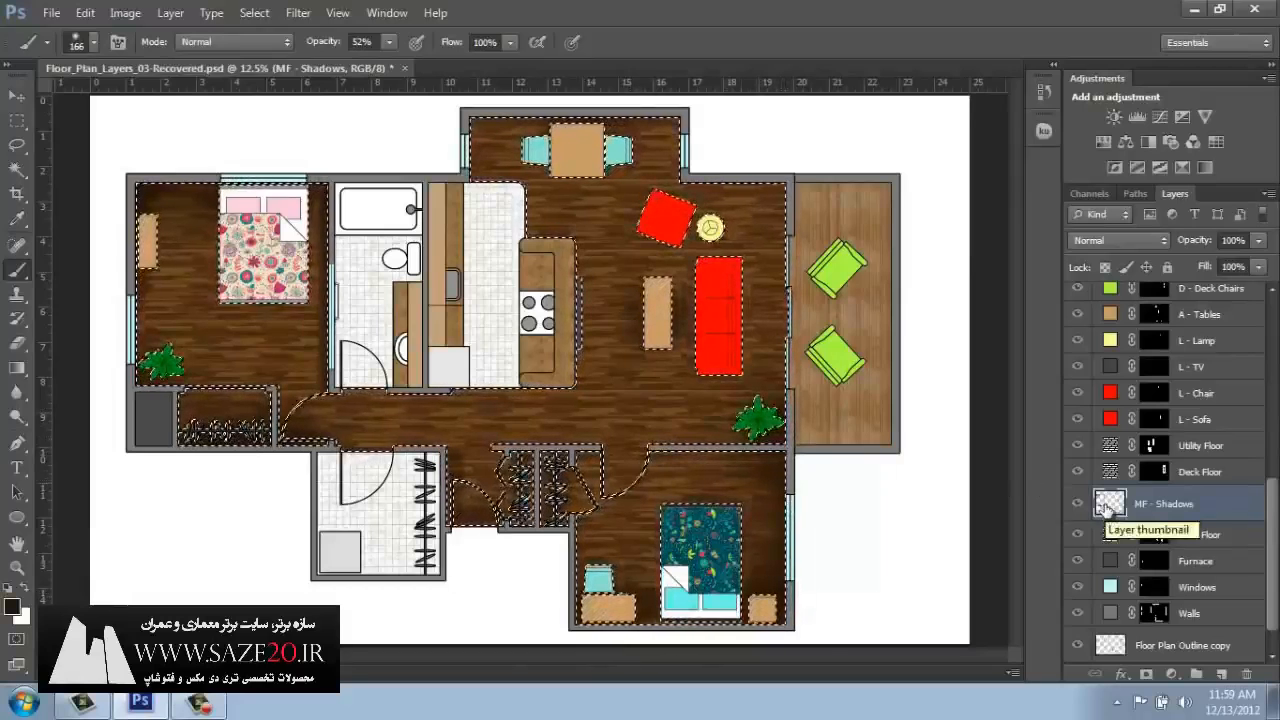
{"action": "key", "text": "ctrl+d"}
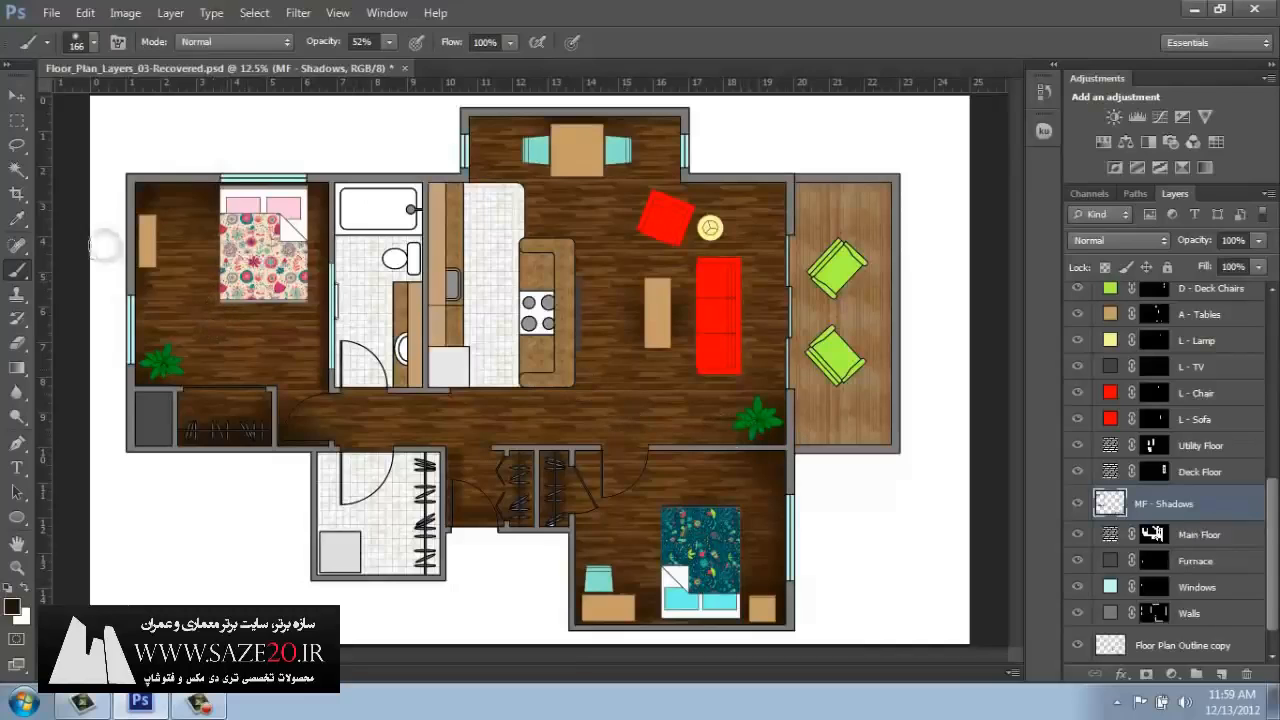
{"action": "left_click", "coordinate": [16, 96]}
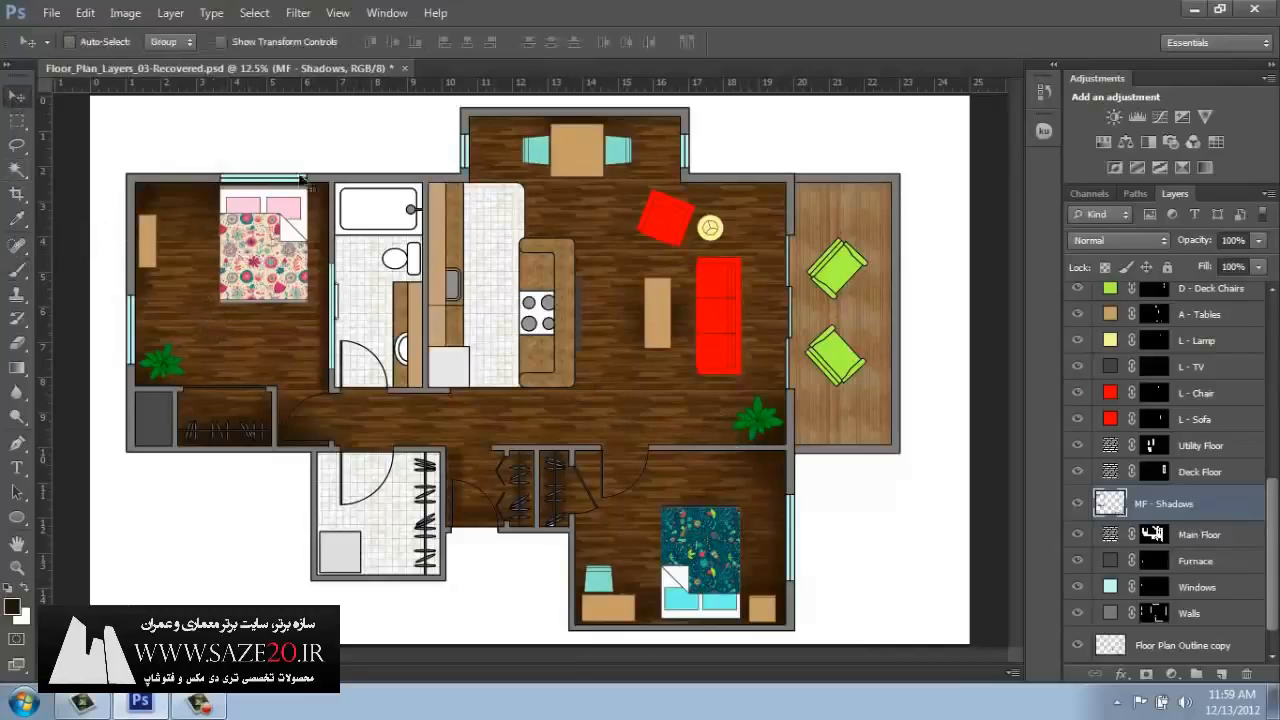
Load the Main Floor mask as a selection and add a new layer named MF - Highlights above MF - Shadows.
{"action": "left_click", "coordinate": [1153, 537], "text": "ctrl"}
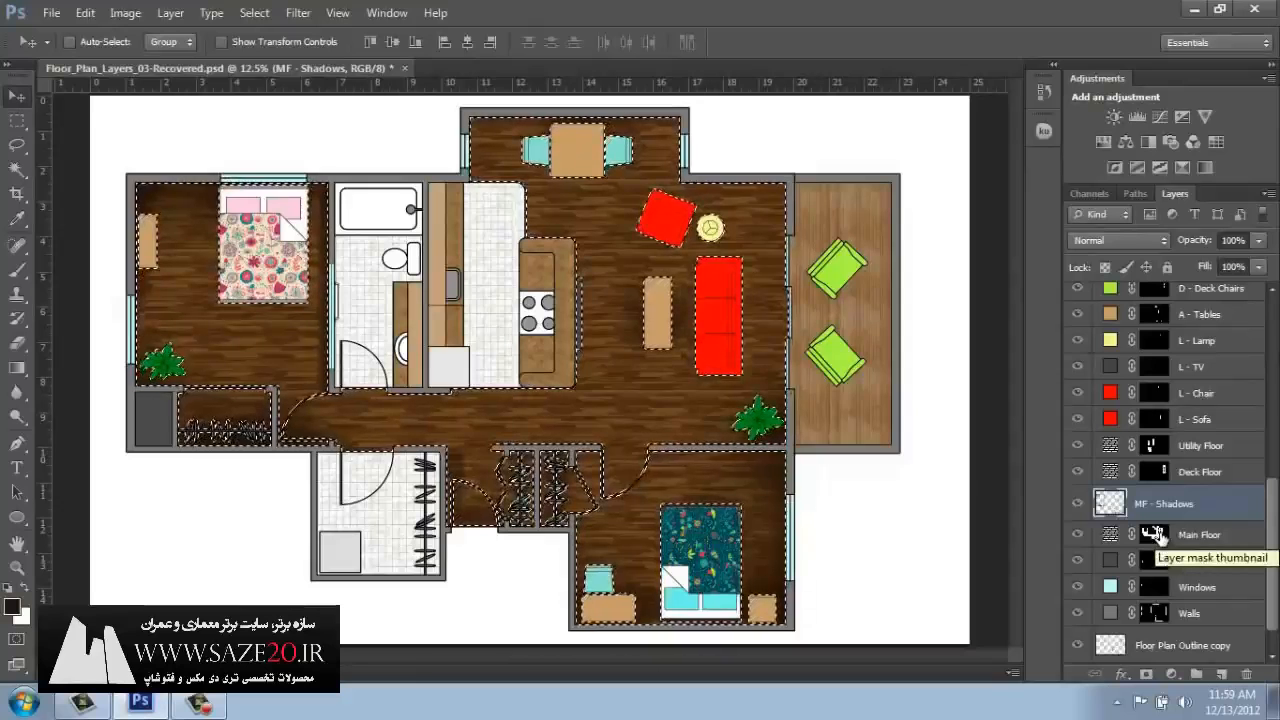
{"action": "left_click", "coordinate": [1225, 676]}
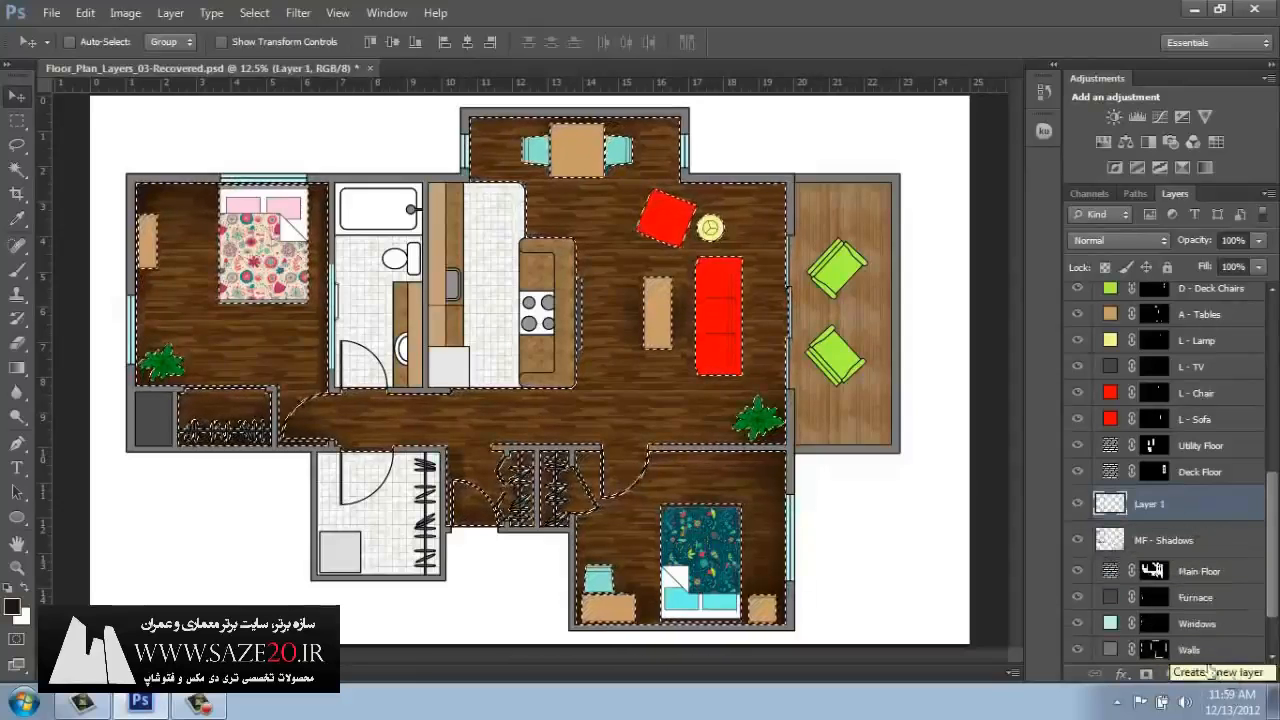
{"action": "double_click", "coordinate": [1148, 505]}
{"action": "type", "text": "MF - H"}
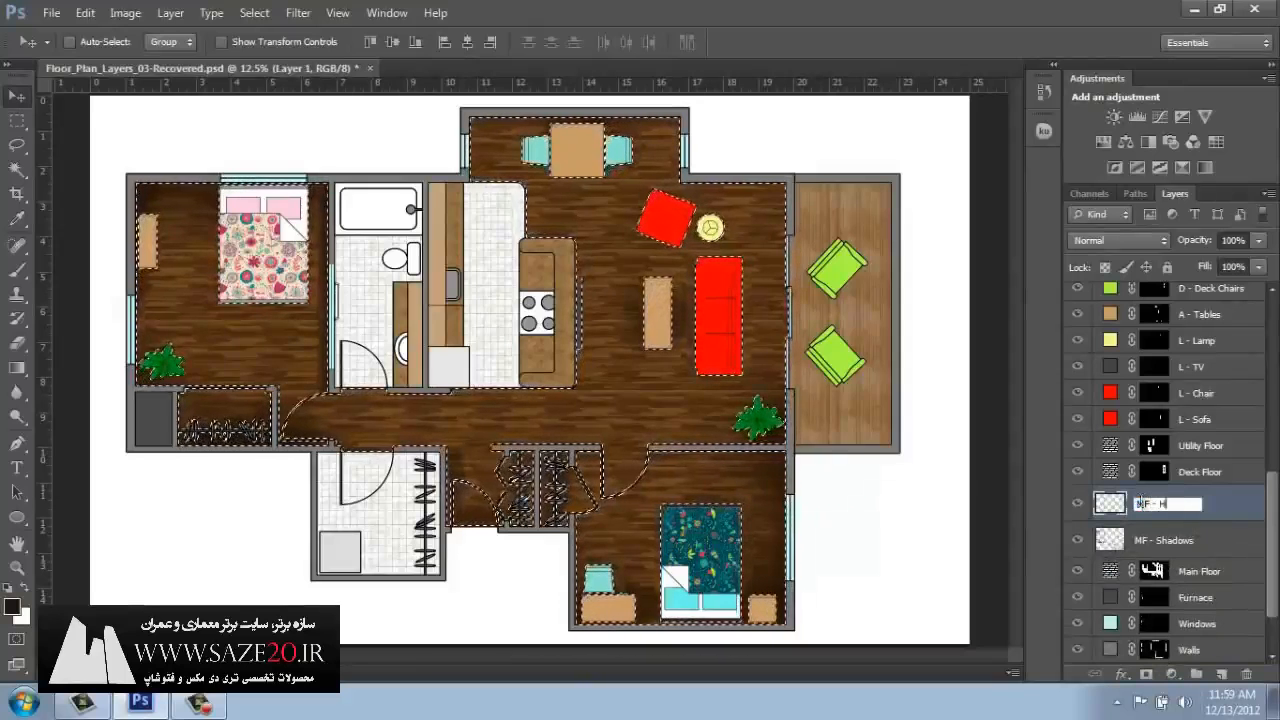
{"action": "type", "text": "ighlights"}
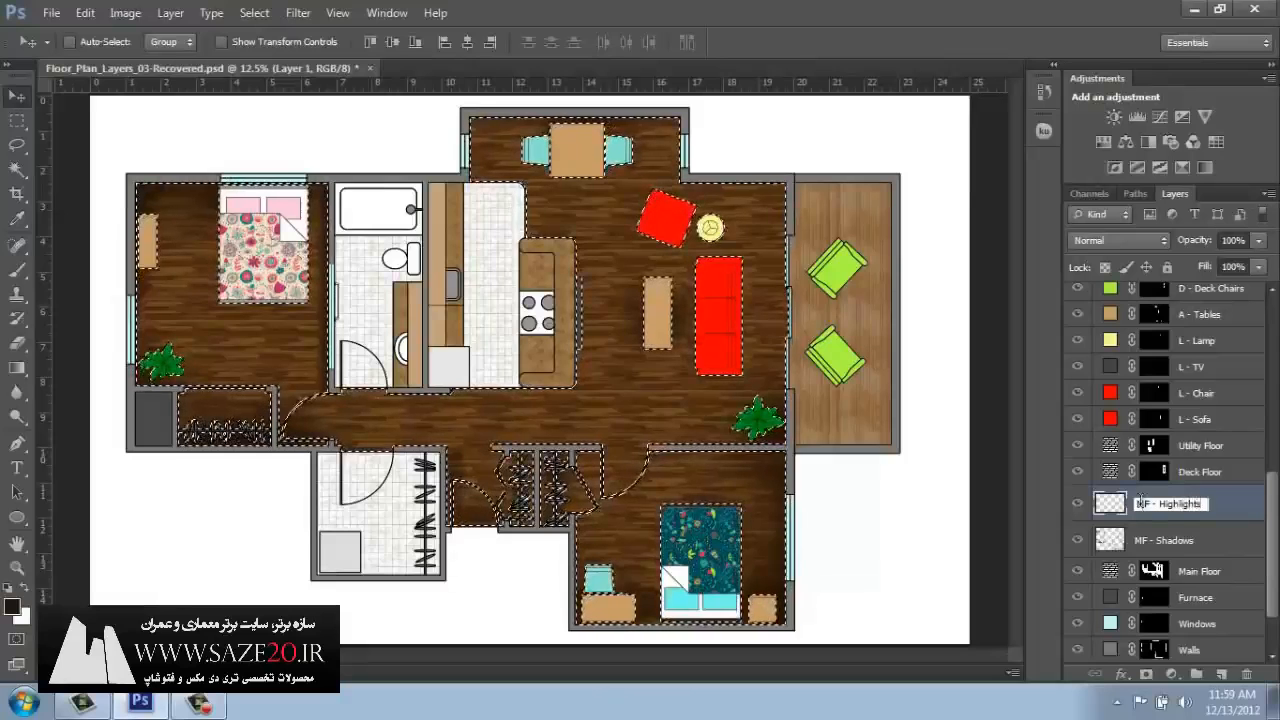
{"action": "key", "text": "Return"}
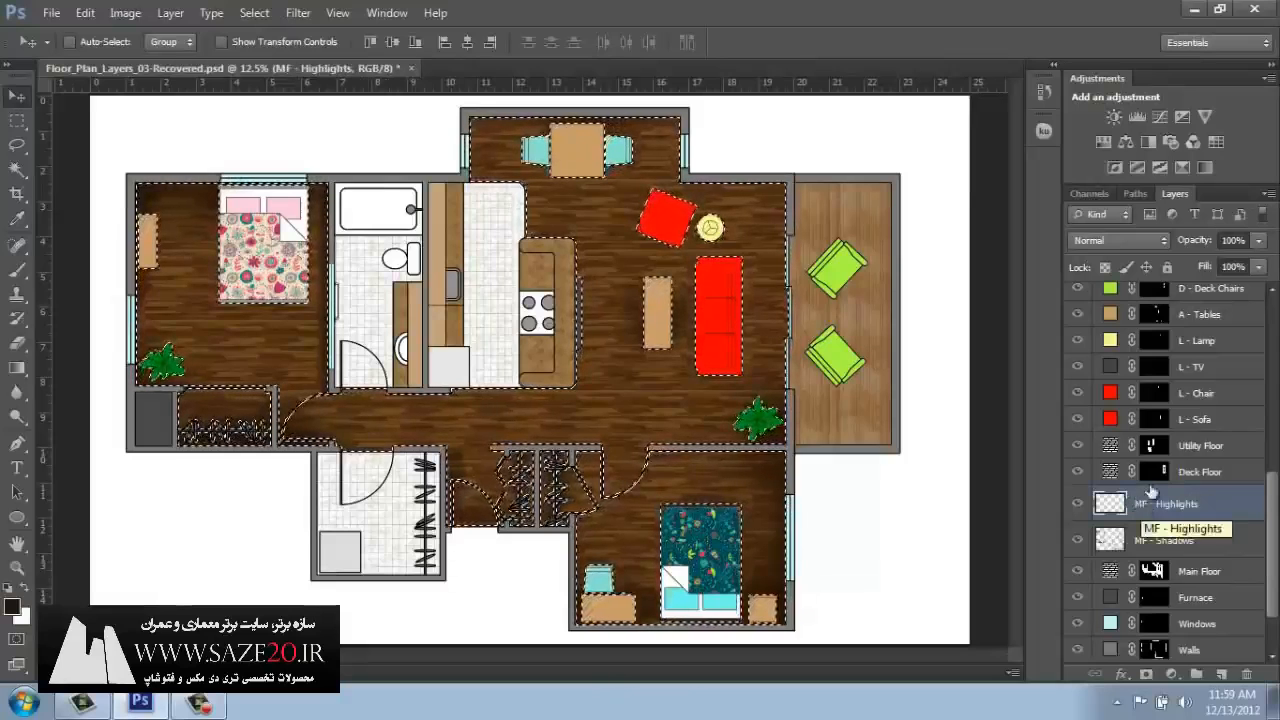
Change the foreground color to a pale yellow for the highlights.
{"action": "left_click", "coordinate": [12, 606]}
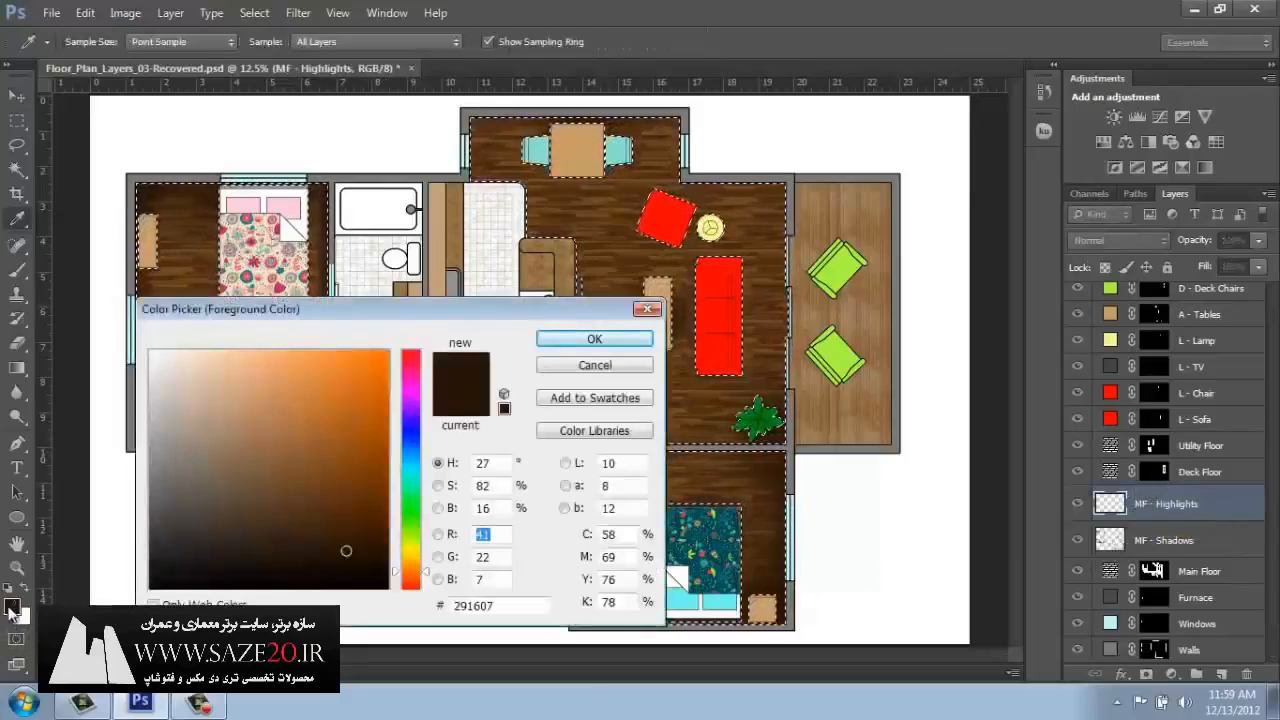
{"action": "left_click", "coordinate": [413, 552]}
{"action": "left_click_drag", "start_coordinate": [237, 352], "coordinate": [213, 352]}
{"action": "left_click", "coordinate": [594, 342]}
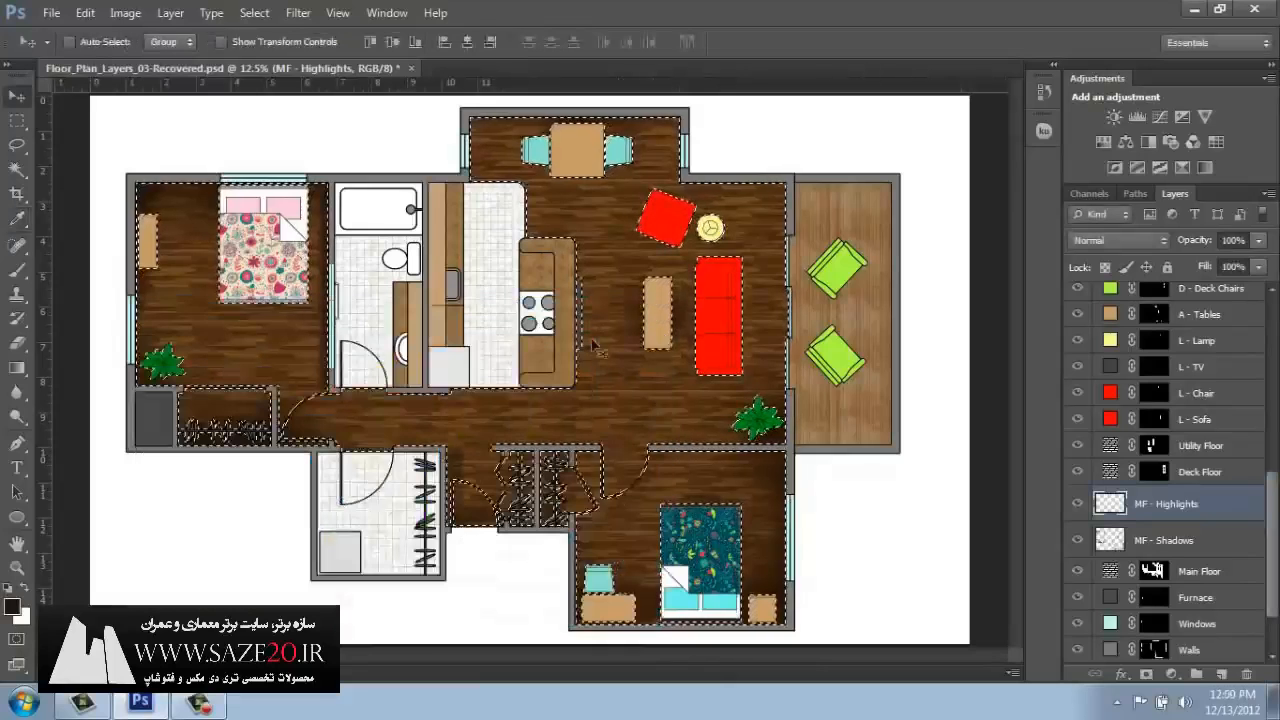
Add pale yellow radial gradients on the floor at the bedroom and dining windows, around the lamp and at the deck door.
{"action": "left_click", "coordinate": [18, 368]}
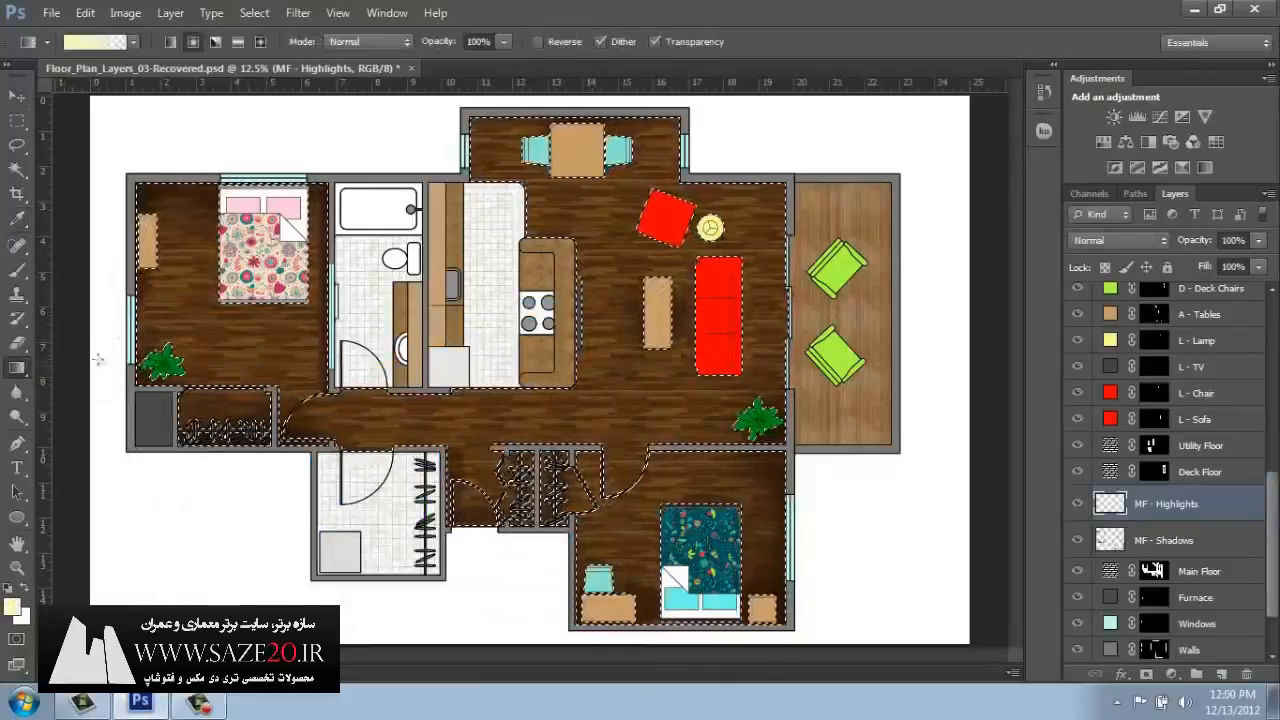
{"action": "left_click_drag", "start_coordinate": [124, 328], "coordinate": [205, 331]}
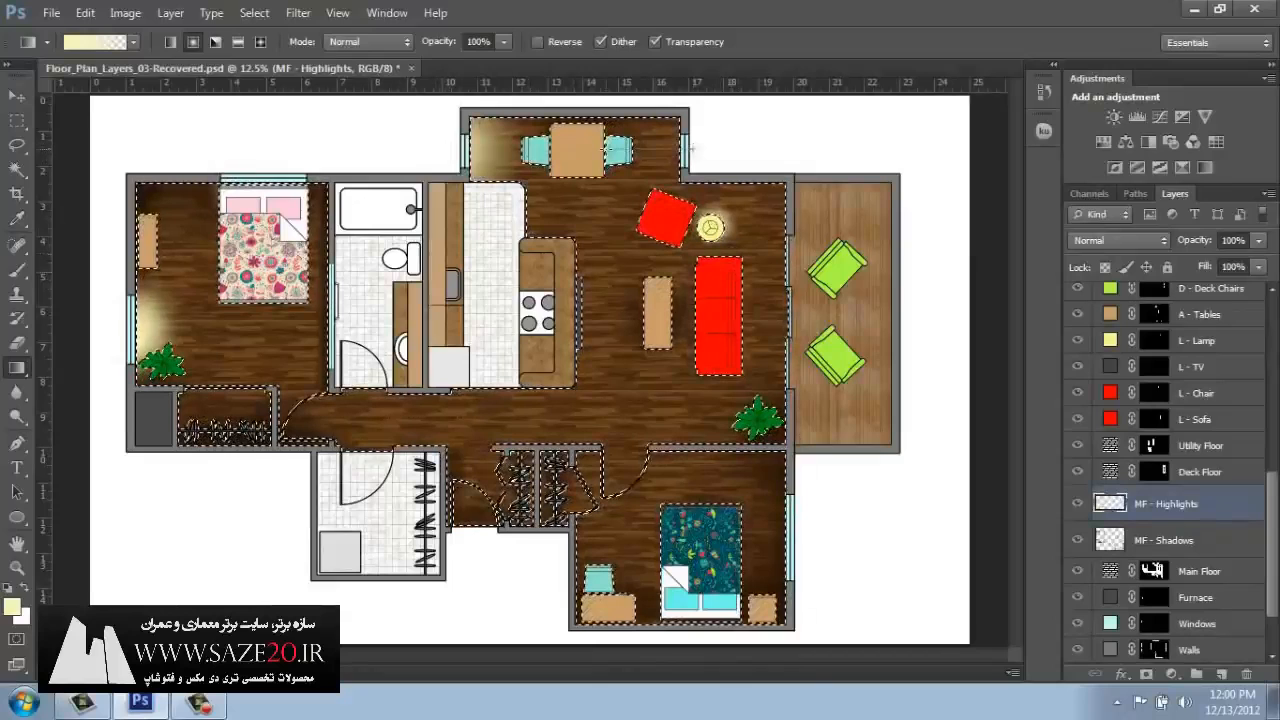
{"action": "left_click_drag", "start_coordinate": [675, 231], "coordinate": [678, 240]}
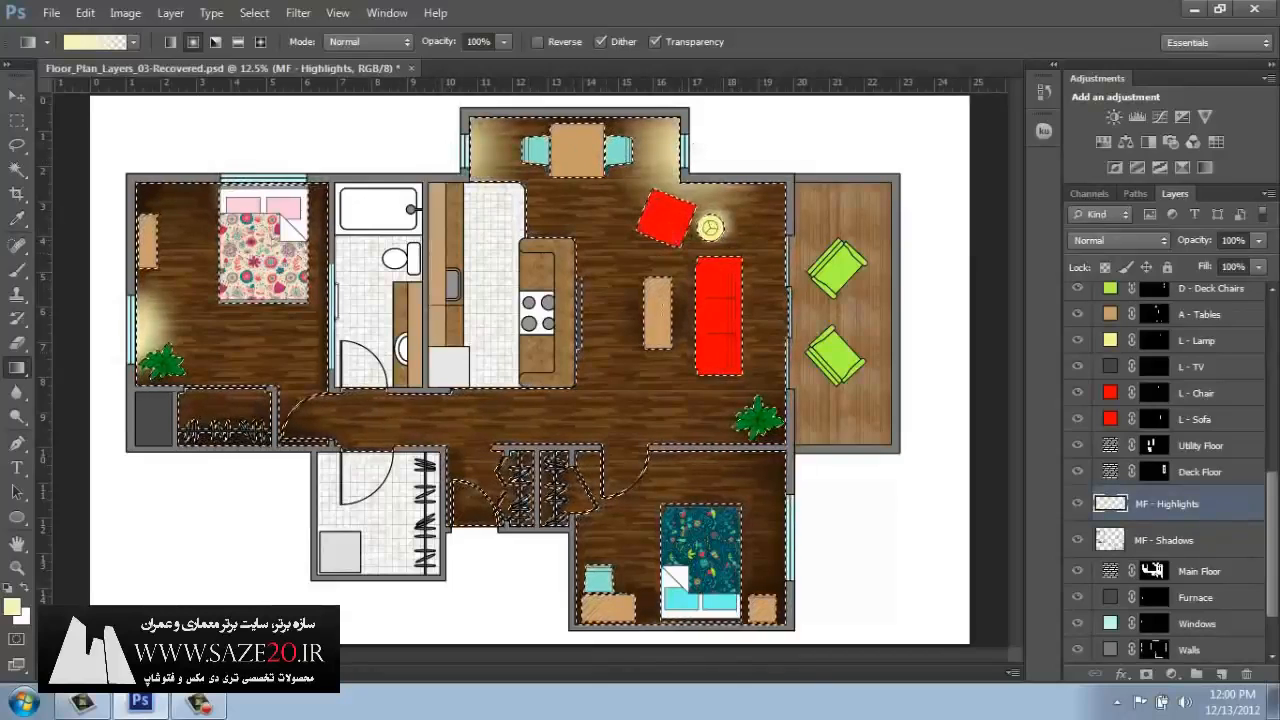
{"action": "left_click_drag", "start_coordinate": [803, 534], "coordinate": [858, 560]}
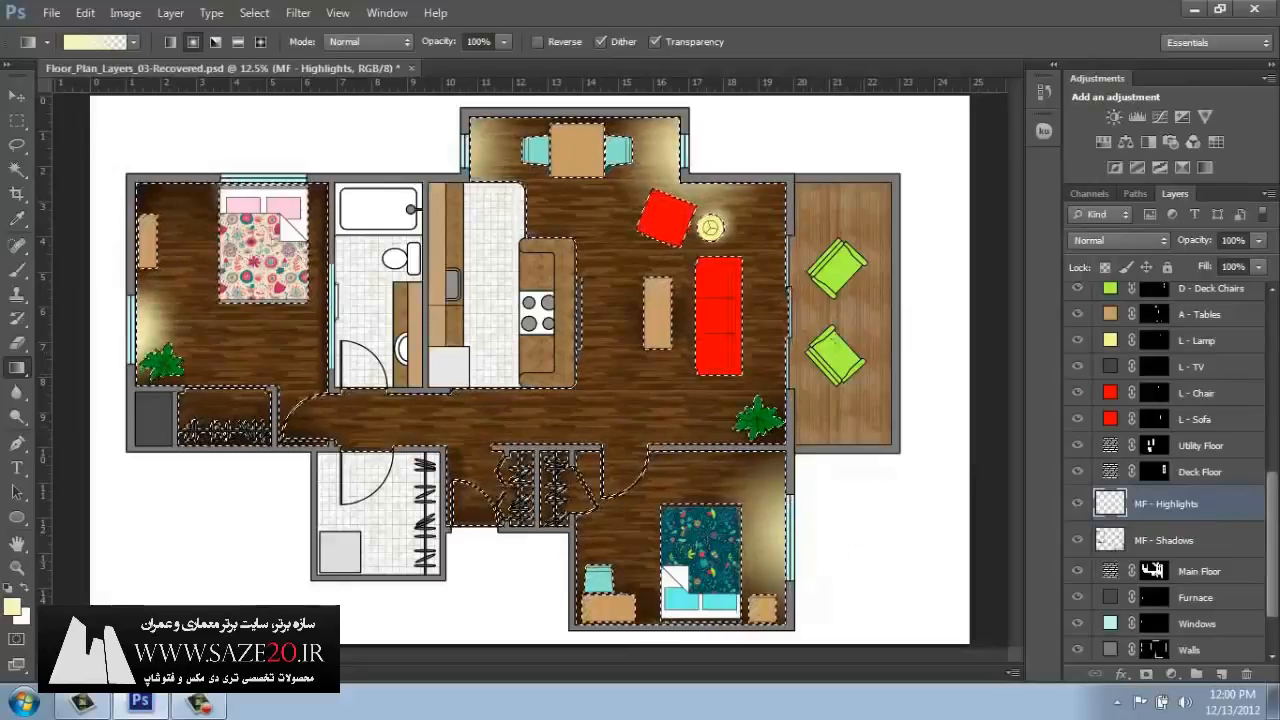
{"action": "left_click_drag", "start_coordinate": [718, 316], "coordinate": [716, 314]}
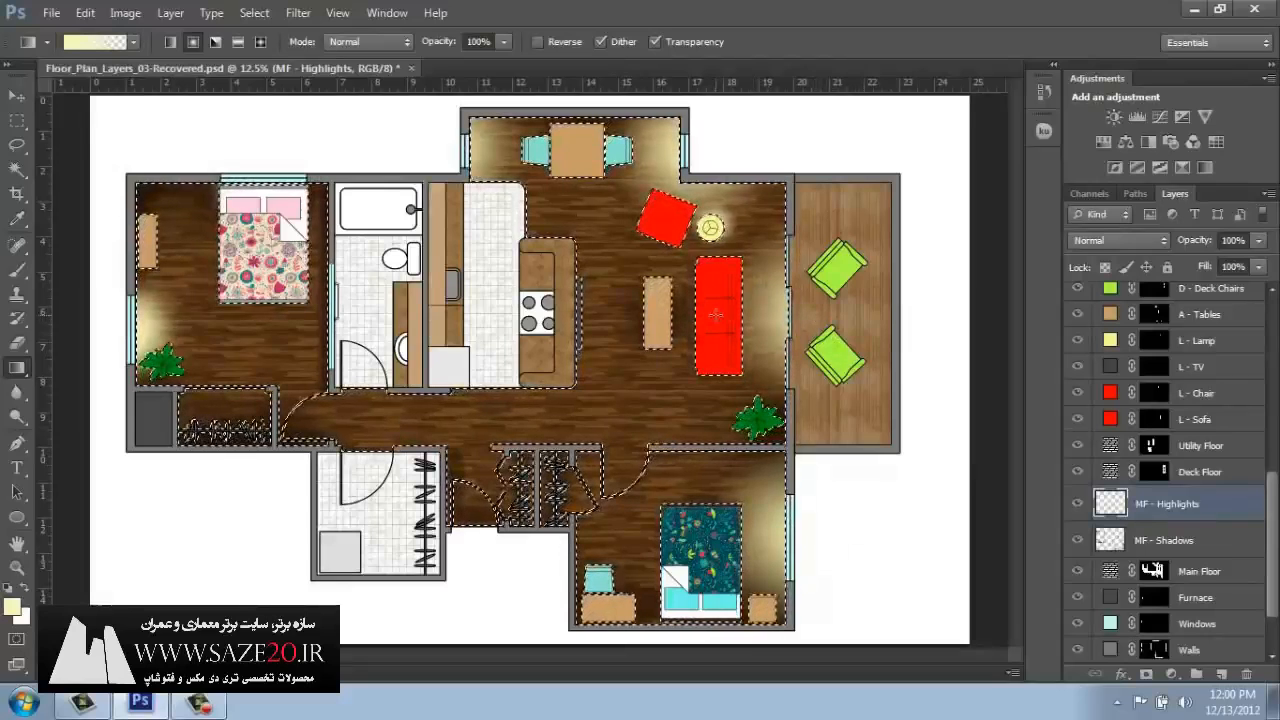
Clear the selection and set the MF - Highlights layer's blend mode to Overlay.
{"action": "key", "text": "ctrl+d"}
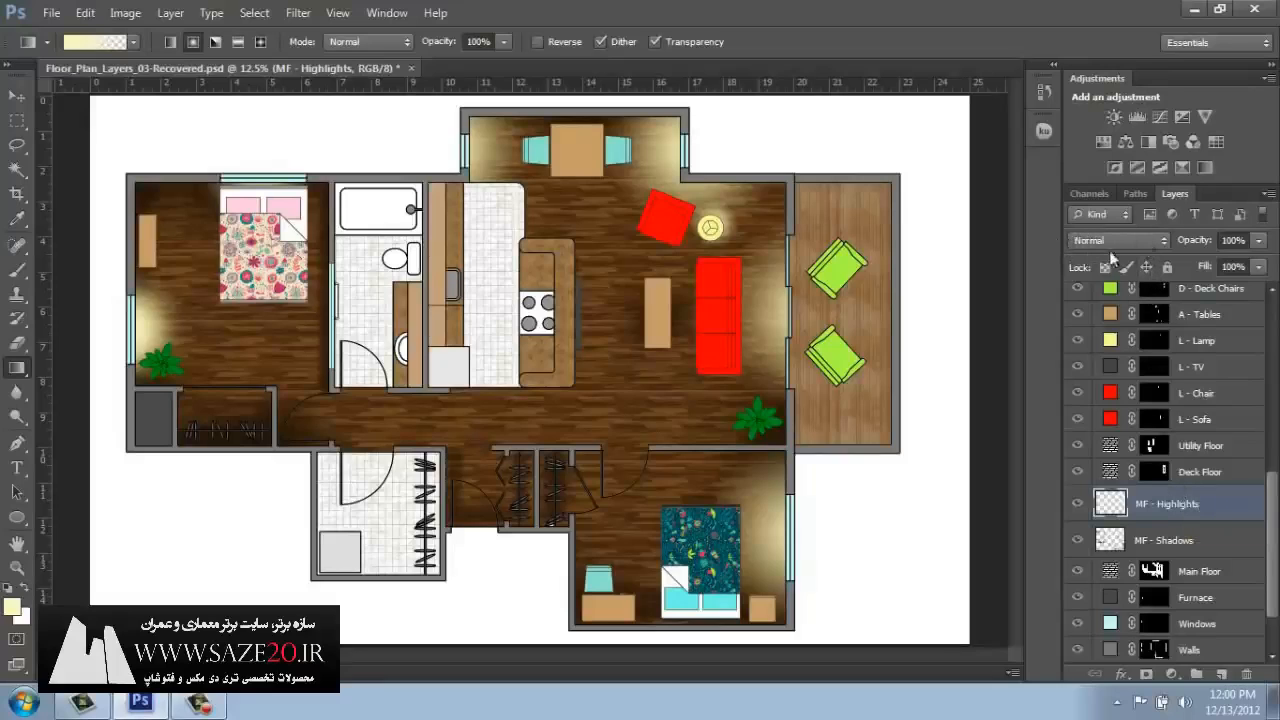
{"action": "left_click", "coordinate": [1164, 245]}
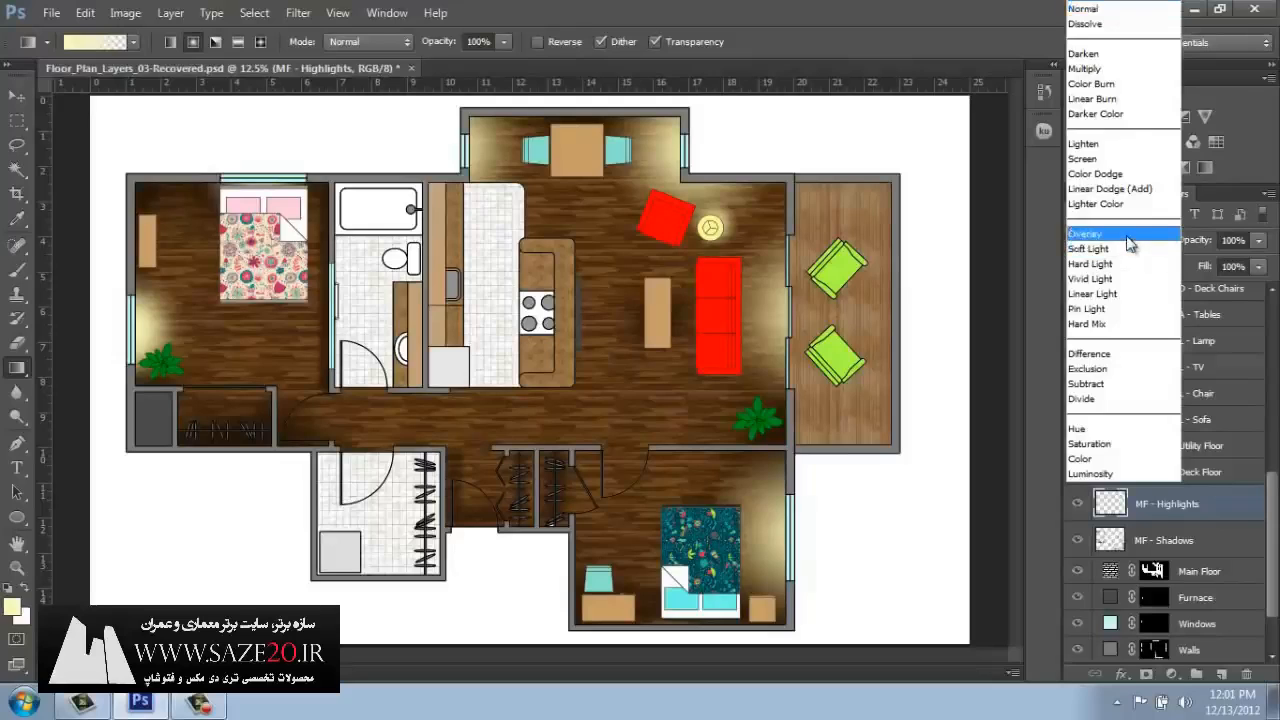
{"action": "left_click", "coordinate": [1126, 234]}
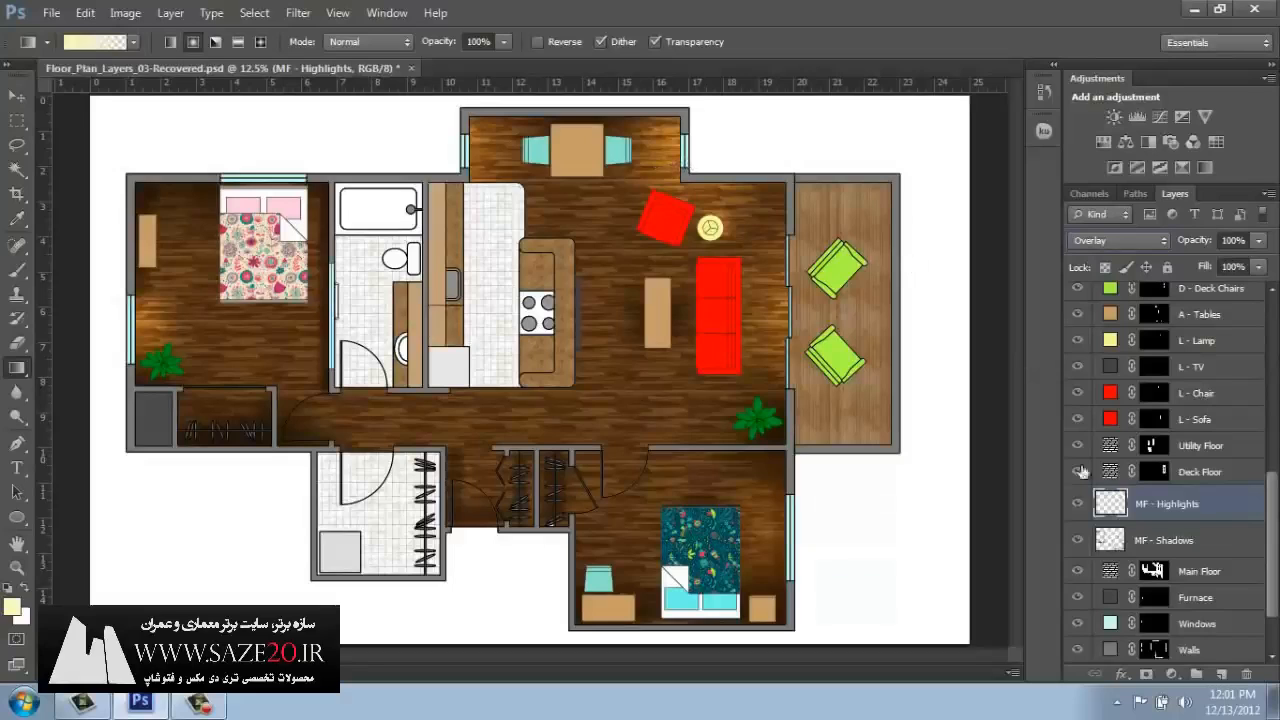
Set the MF - Shadows layer's blend mode to Multiply and lower its opacity to soften the shadows.
{"action": "left_click", "coordinate": [1115, 545]}
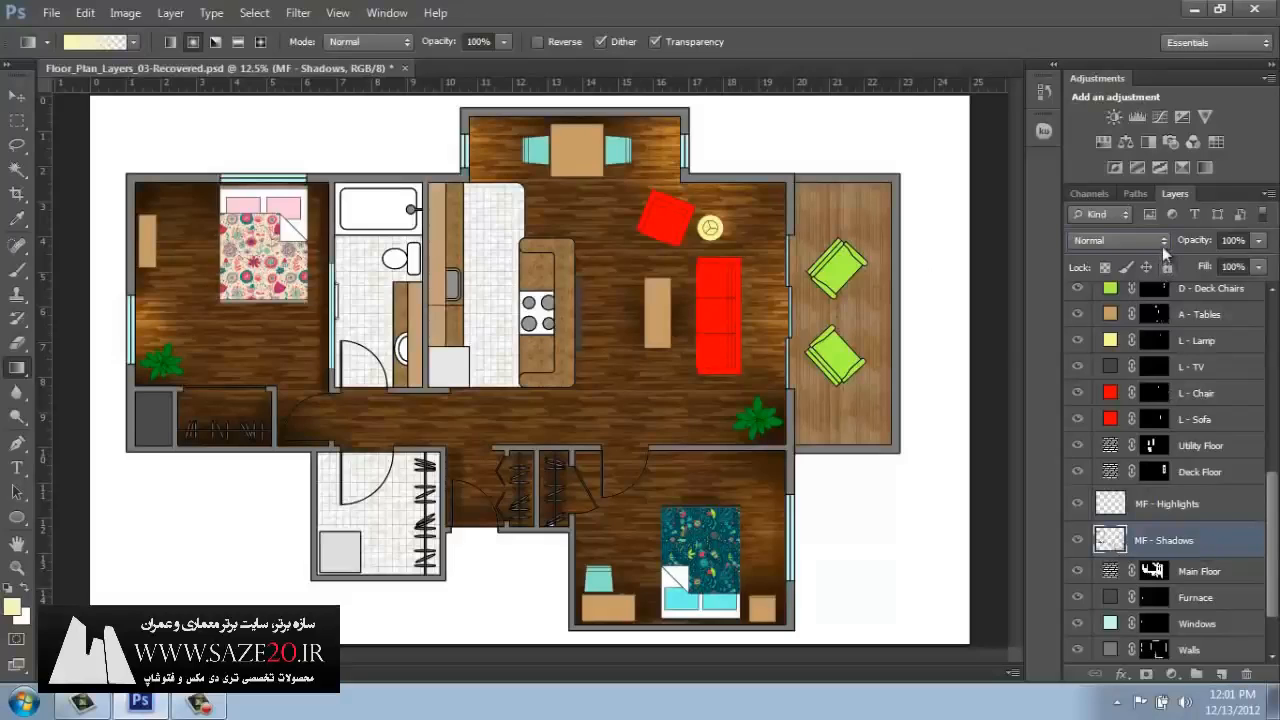
{"action": "left_click", "coordinate": [1163, 245]}
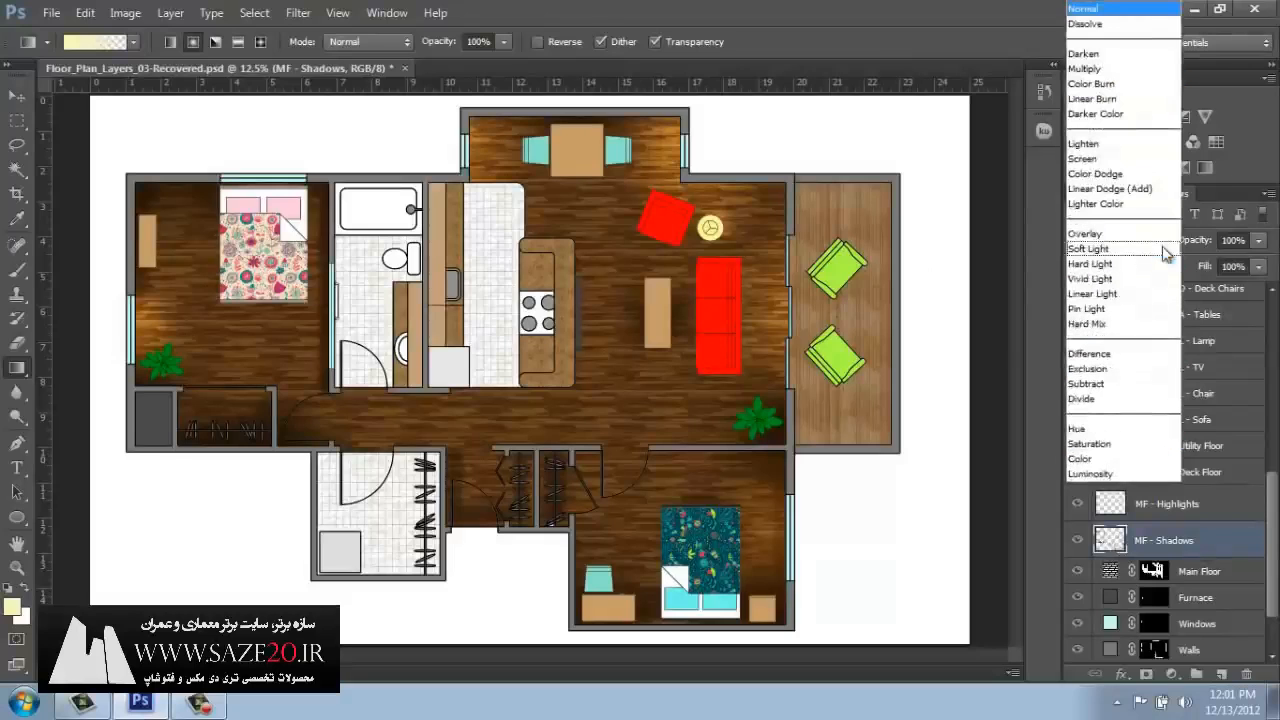
{"action": "left_click", "coordinate": [1111, 74]}
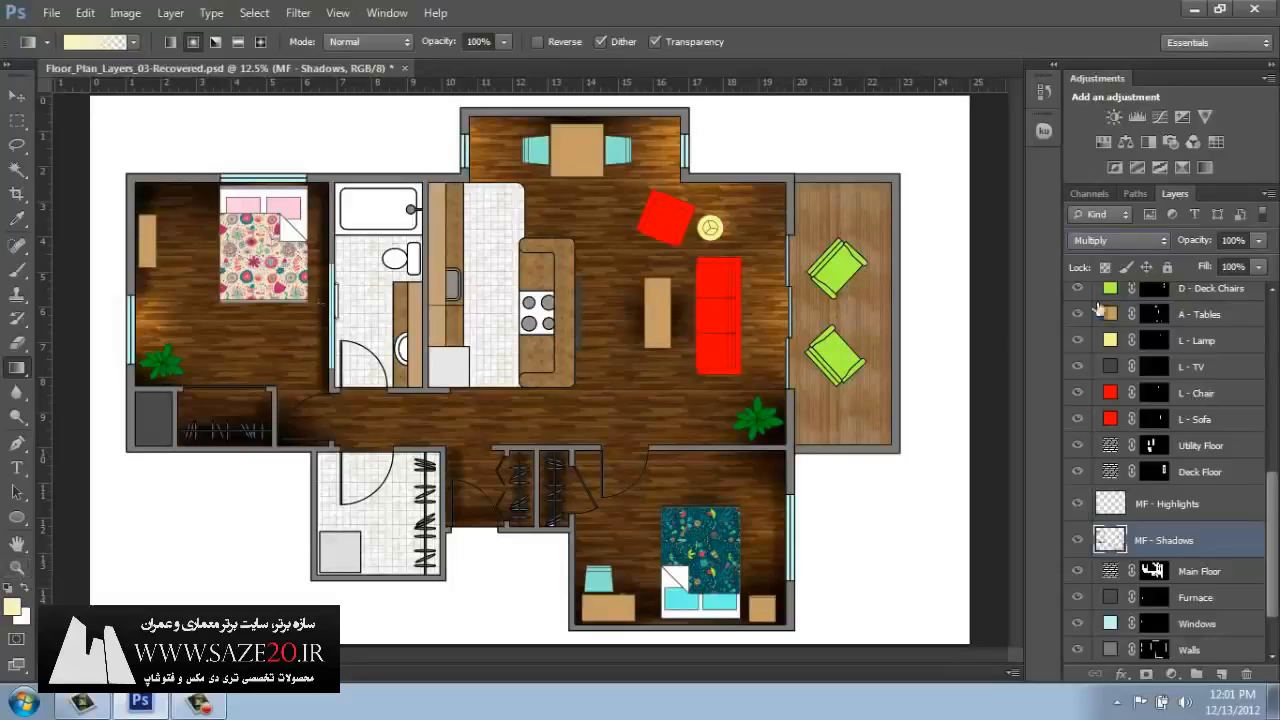
{"action": "left_click", "coordinate": [1258, 240]}
{"action": "left_click_drag", "start_coordinate": [1258, 263], "coordinate": [1236, 266]}
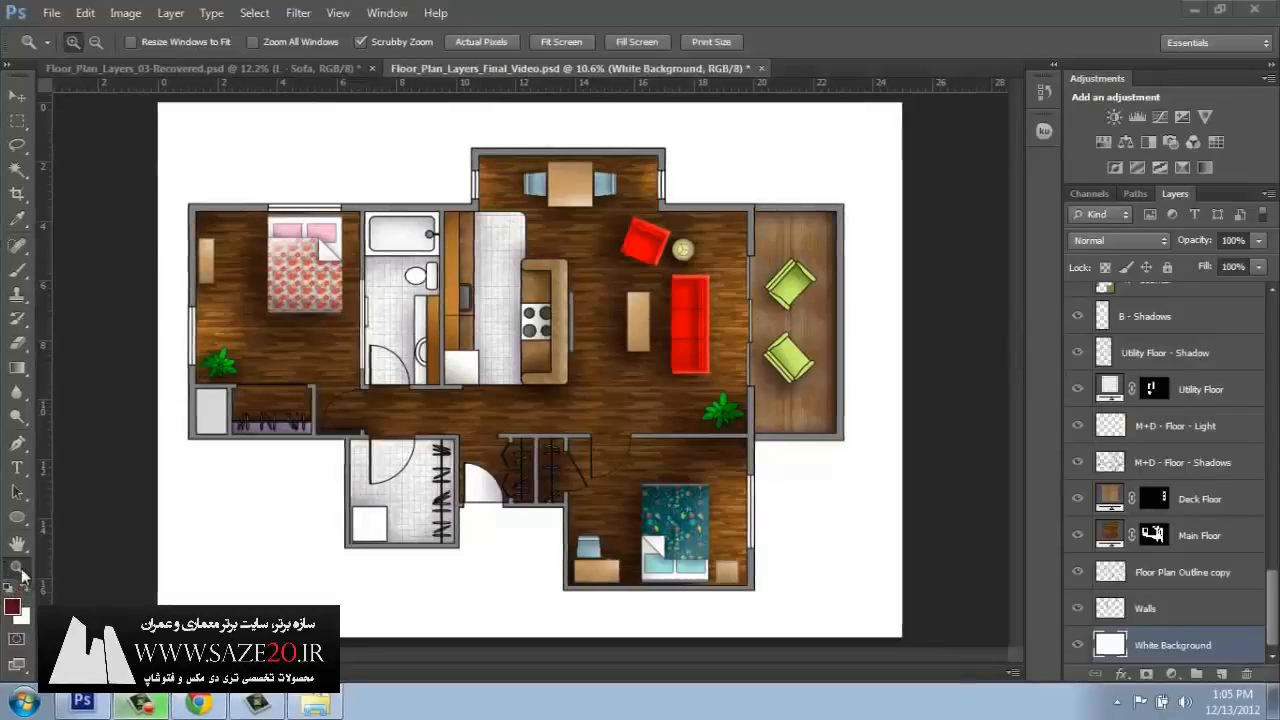
Examine the shadows and highlights on the living room furniture up close in Floor_Plan_Layers_Final_Video.psd, and return to the full plan.
{"action": "left_click", "coordinate": [675, 324]}
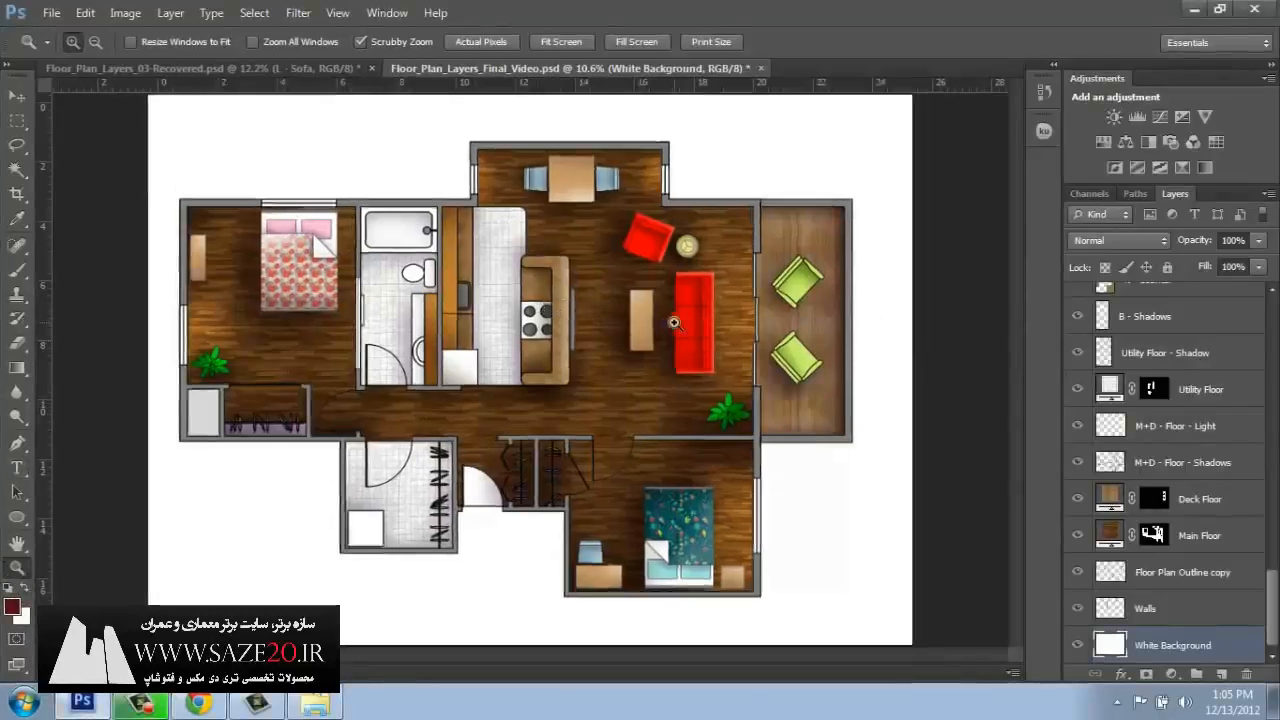
{"action": "left_click", "coordinate": [700, 325]}
{"action": "left_click", "coordinate": [700, 325]}
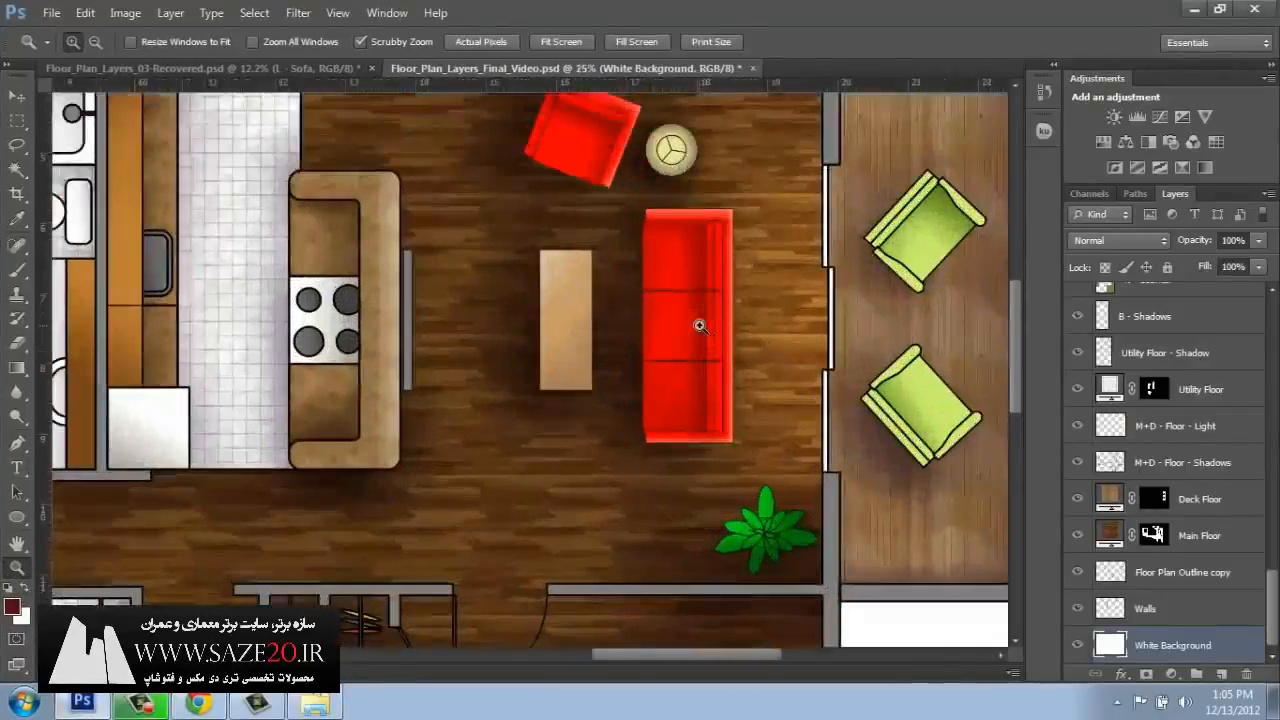
{"action": "left_click", "coordinate": [695, 323]}
{"action": "scroll", "coordinate": [722, 395], "scroll_direction": "up", "scroll_amount": 3}
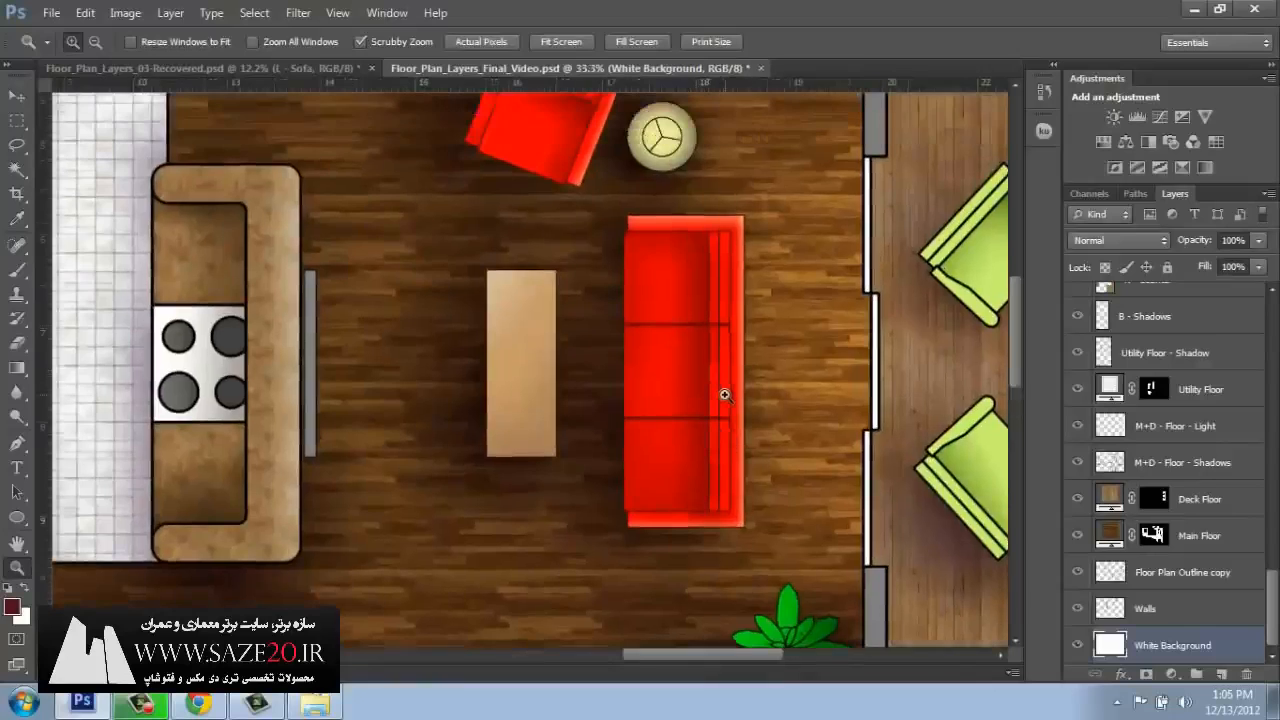
{"action": "scroll", "coordinate": [721, 395], "scroll_direction": "up", "scroll_amount": 1}
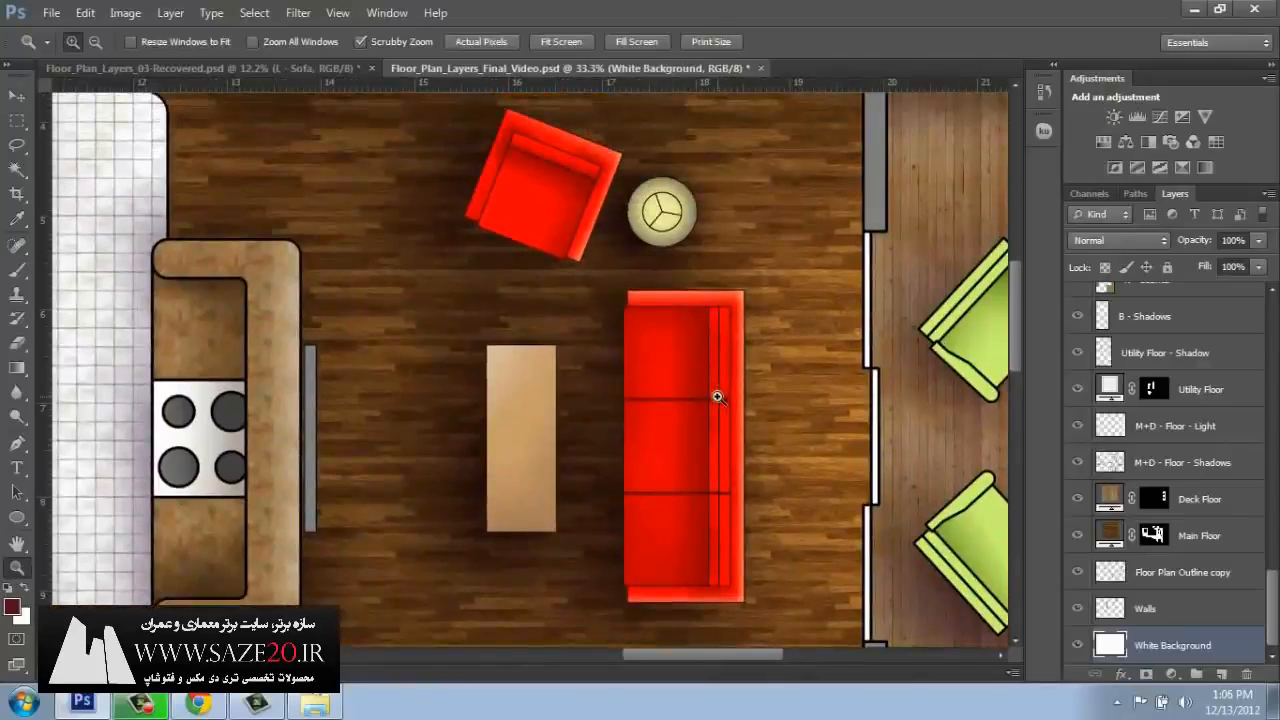
{"action": "left_click", "coordinate": [17, 96]}
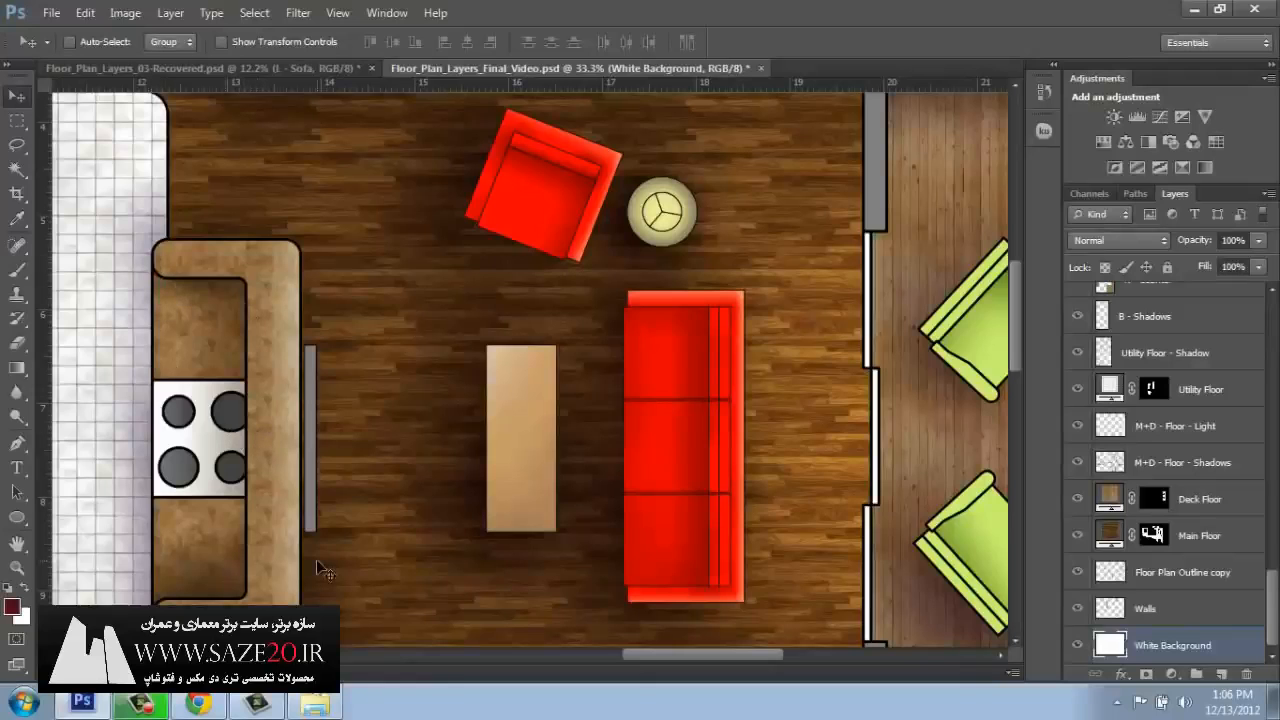
{"action": "key", "text": "ctrl+minus"}
{"action": "key", "text": "ctrl+minus"}
{"action": "key", "text": "ctrl+minus"}
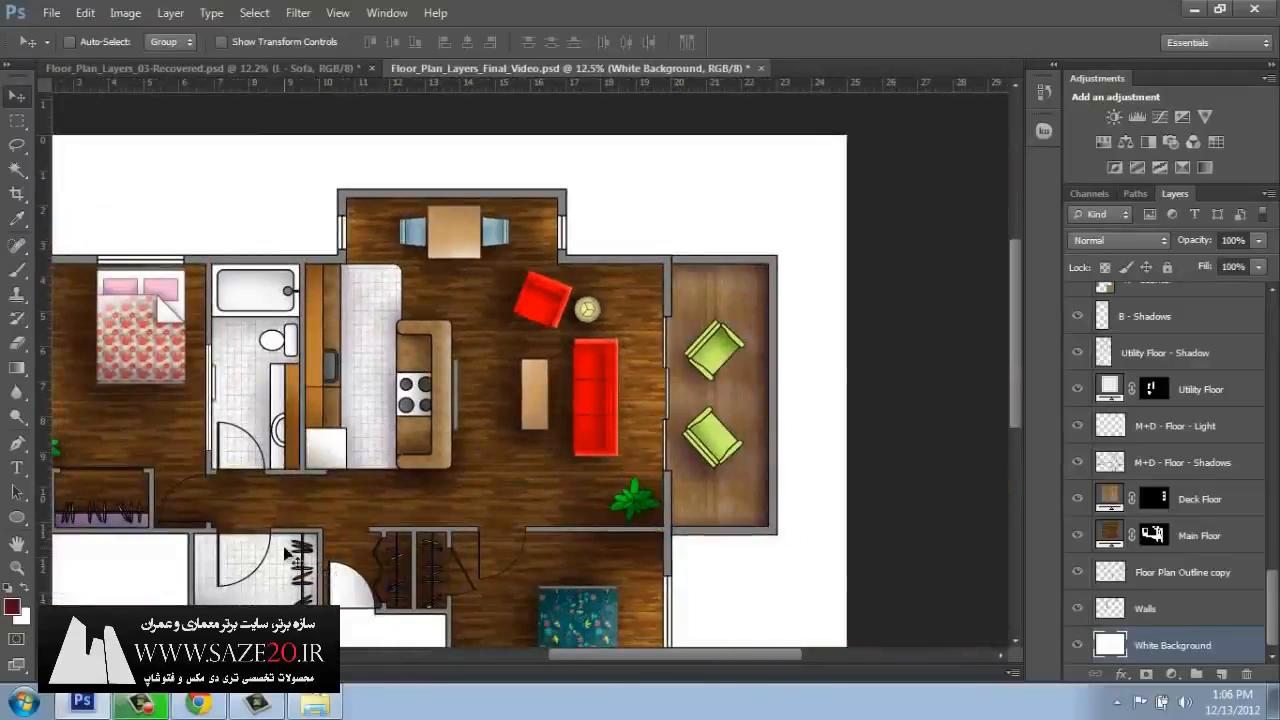
{"action": "key", "text": "ctrl+0"}
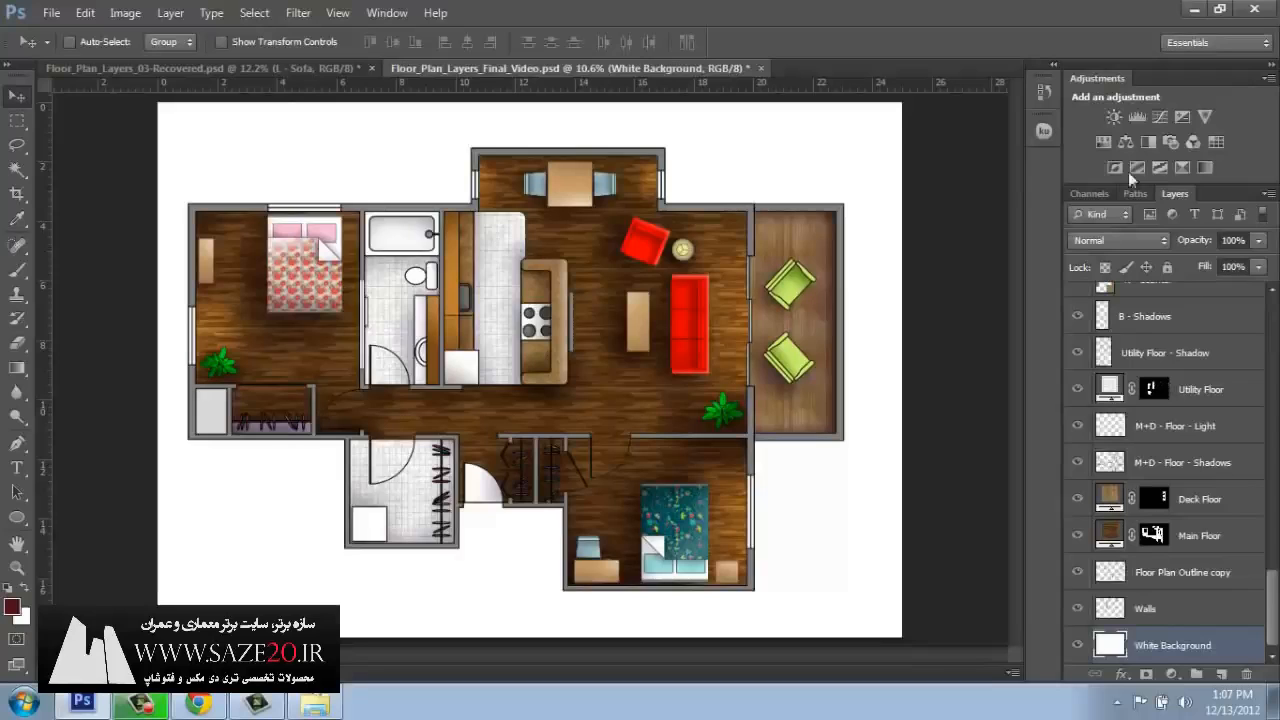
Save the finished floor plan under the new name Floor_Plan_Layers_Final_Video_FLAT in Photoshop format with Maximize Compatibility on.
{"action": "left_click", "coordinate": [51, 14]}
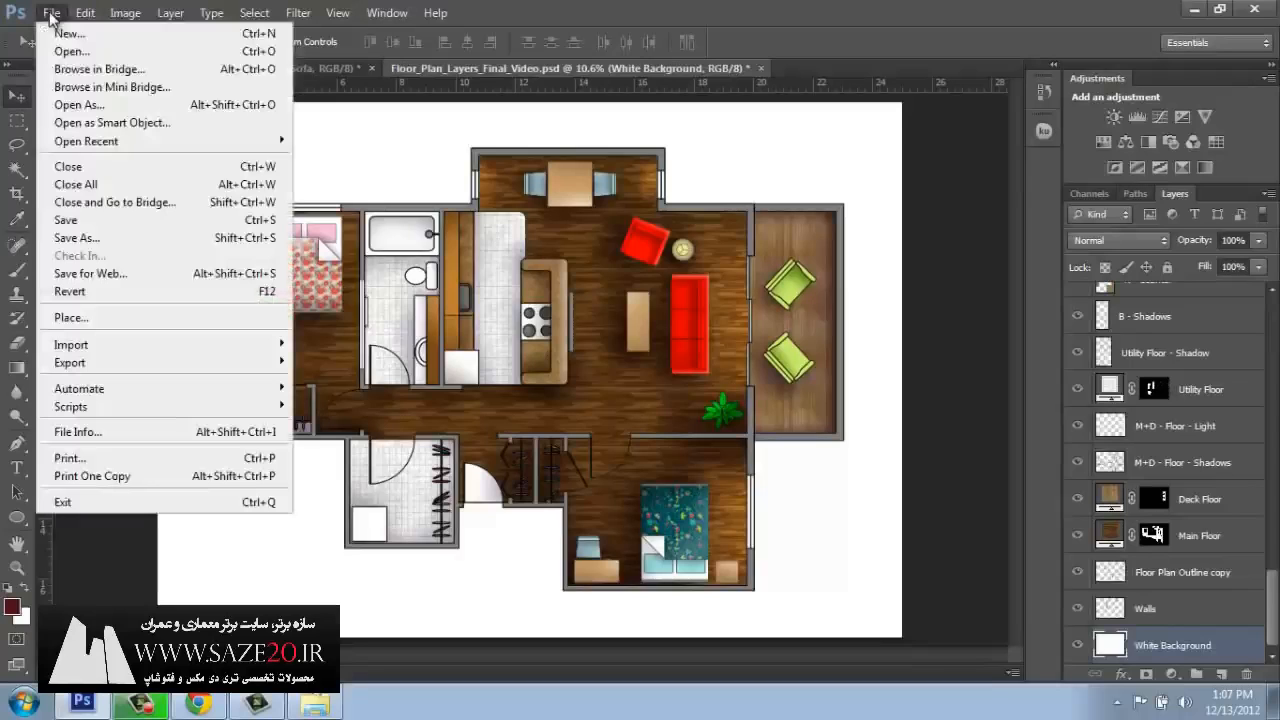
{"action": "left_click", "coordinate": [88, 240]}
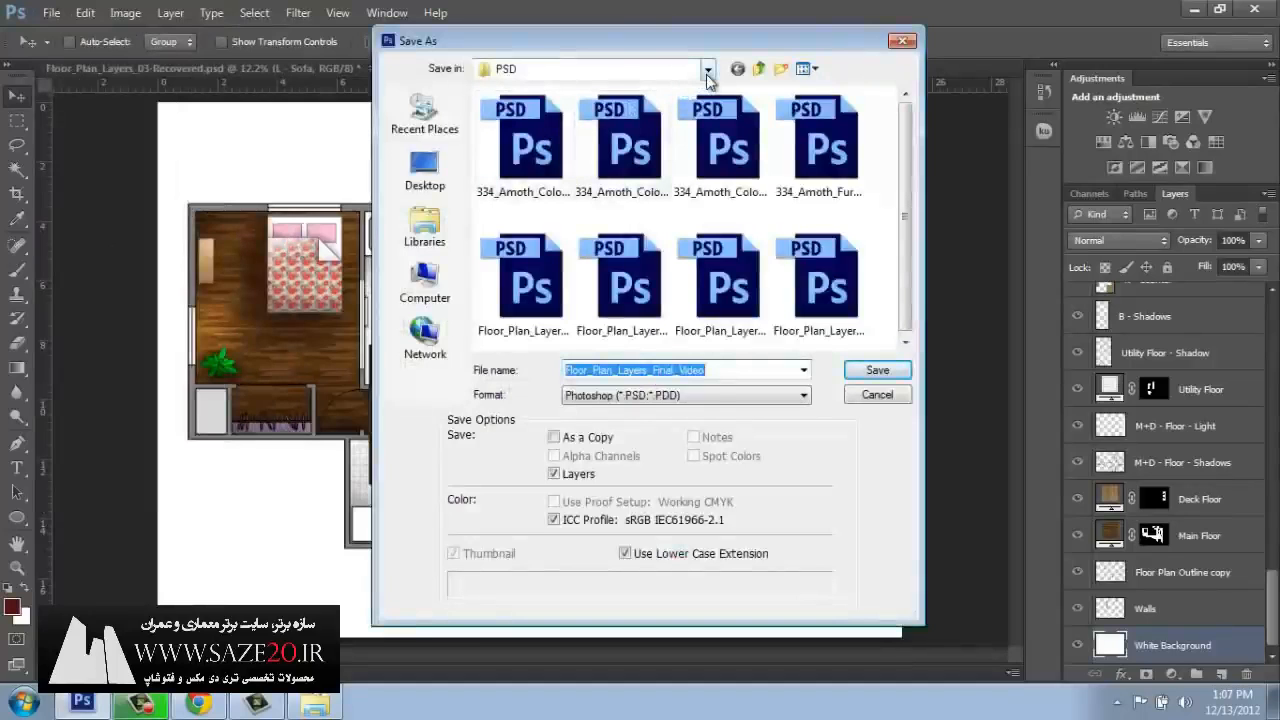
{"action": "left_click", "coordinate": [713, 371]}
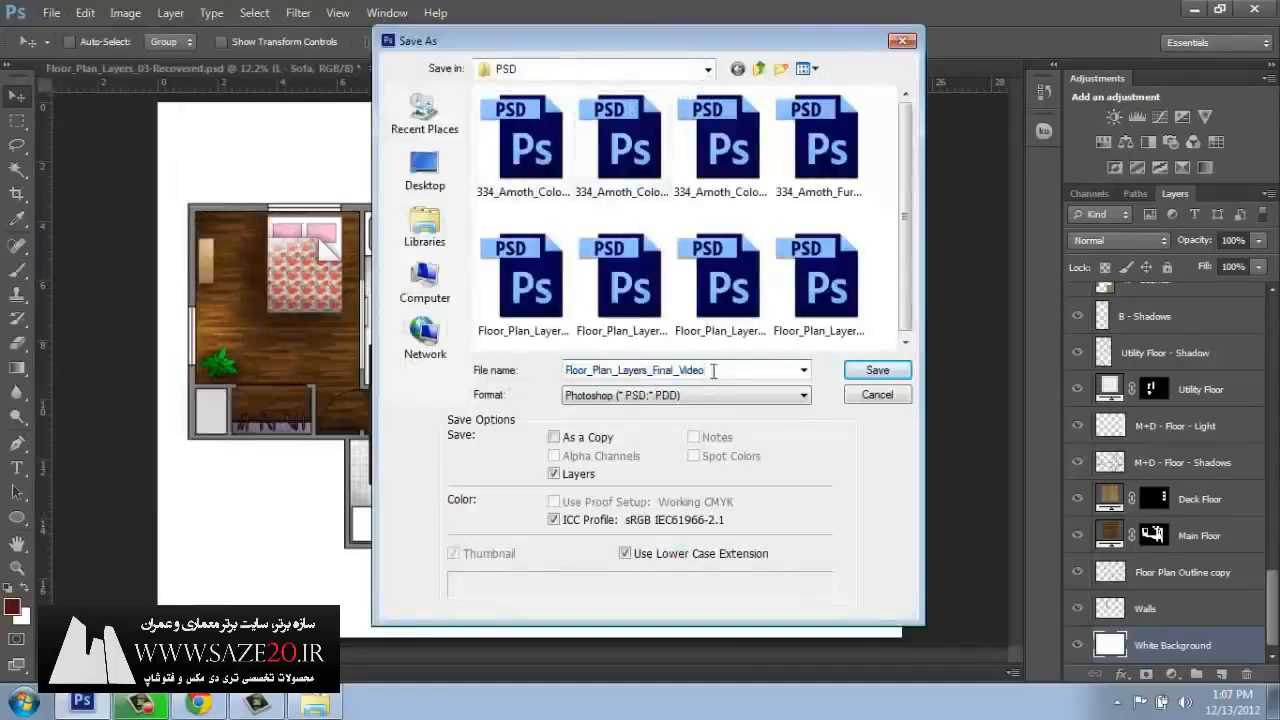
{"action": "type", "text": "_FLAT"}
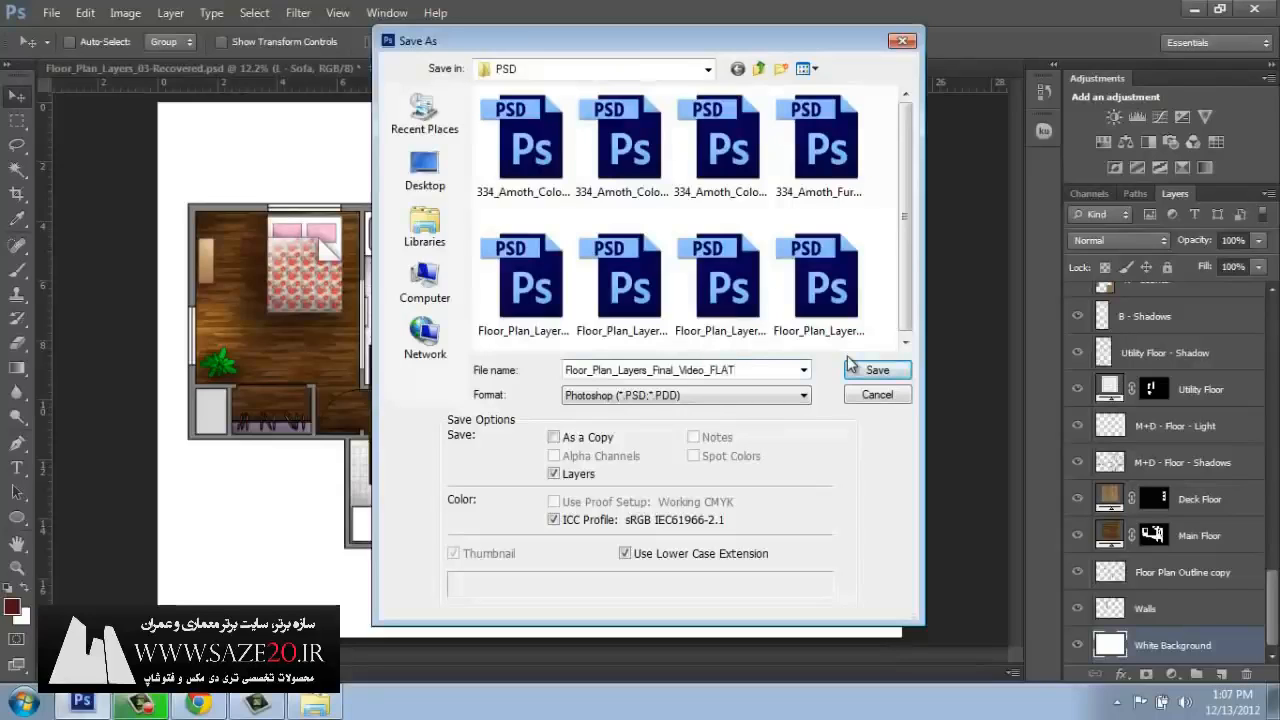
{"action": "left_click", "coordinate": [617, 400]}
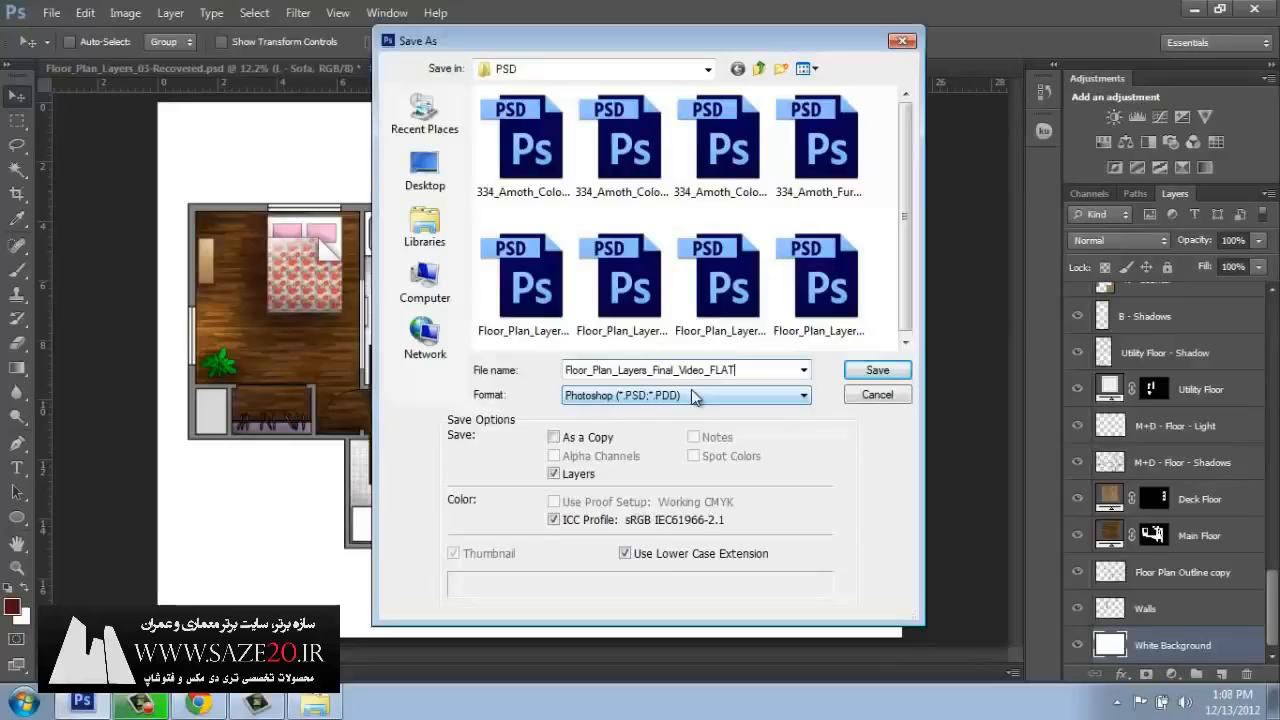
{"action": "left_click", "coordinate": [866, 371]}
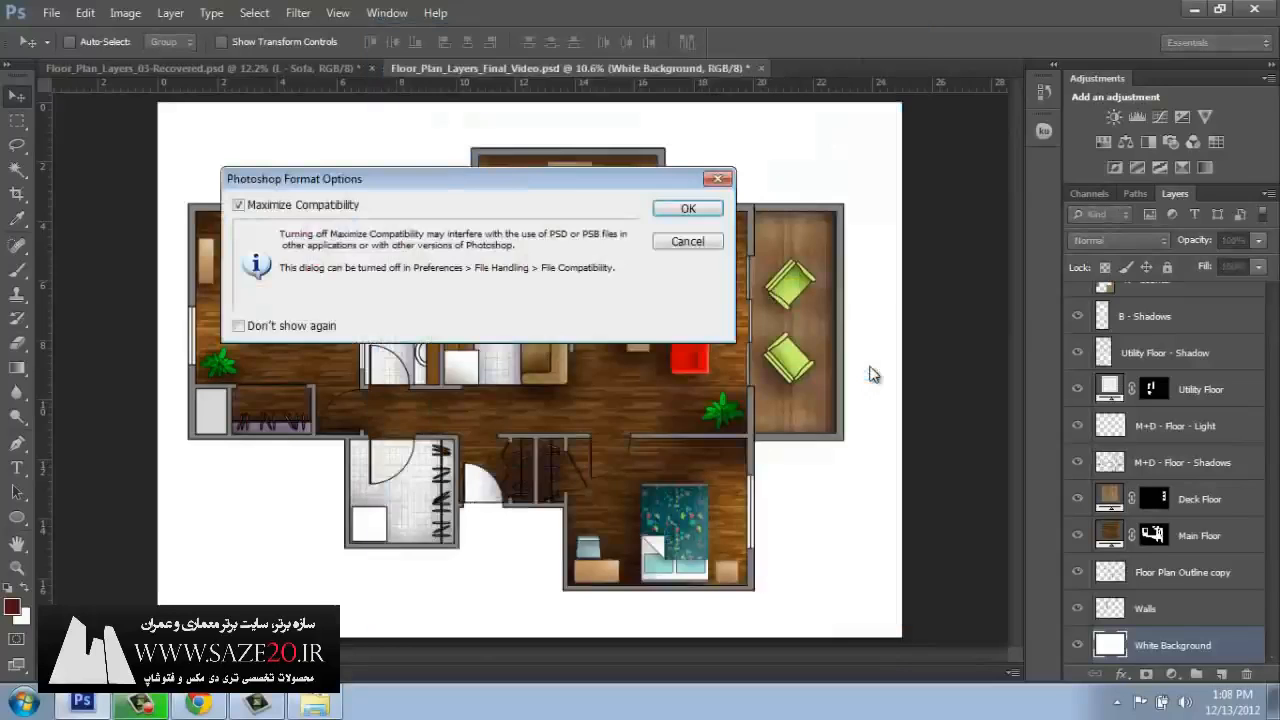
{"action": "left_click", "coordinate": [686, 209]}
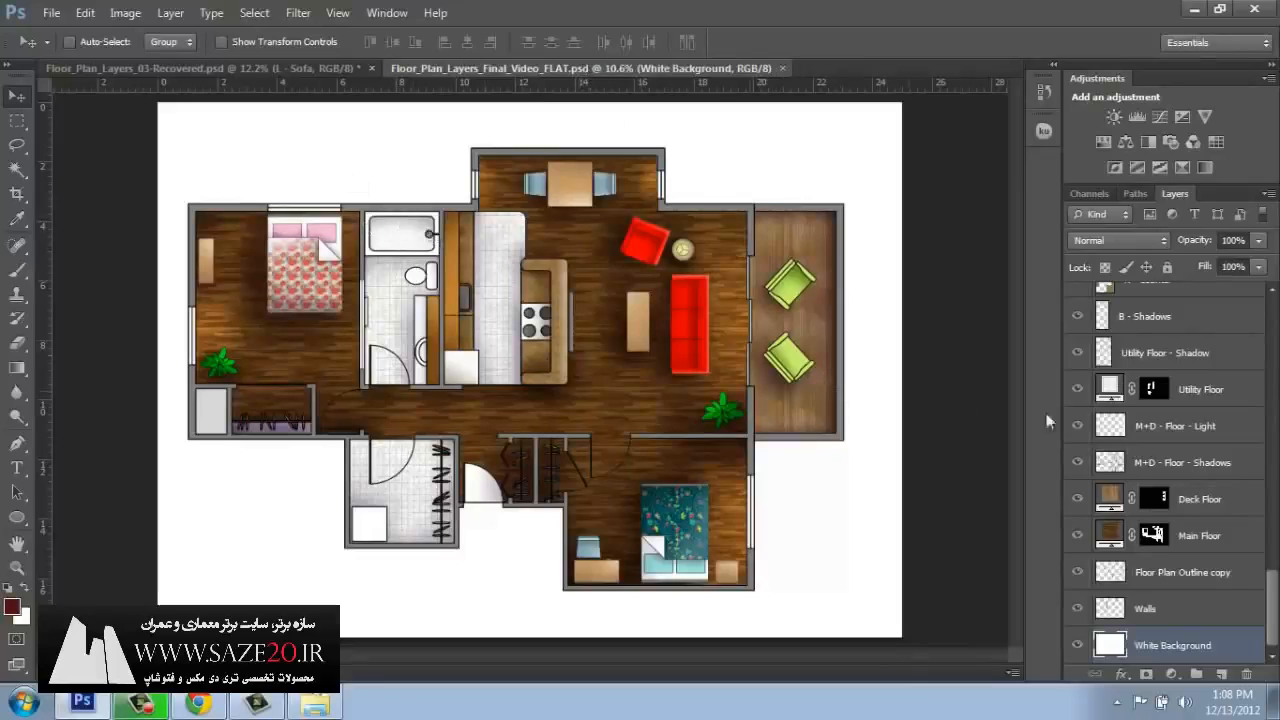
Try flattening all layers into a single background layer twice, undoing the flattening each time.
{"action": "left_click", "coordinate": [1268, 195]}
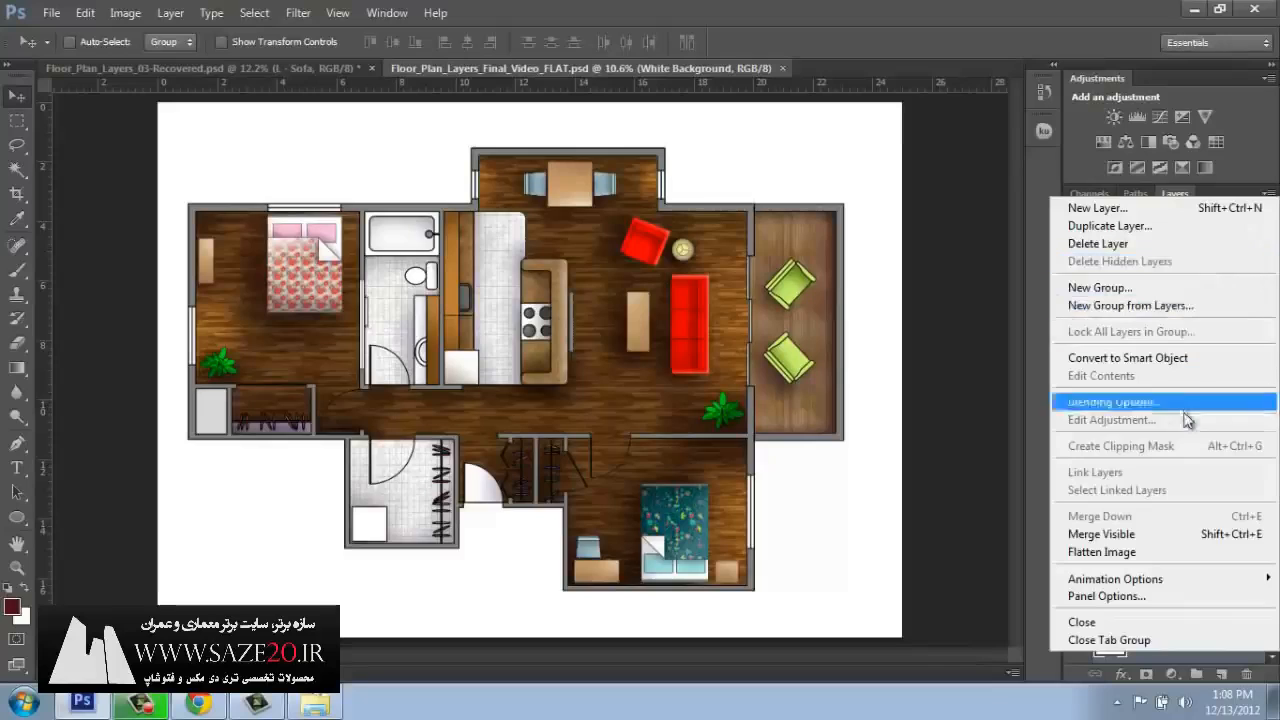
{"action": "left_click", "coordinate": [1155, 556]}
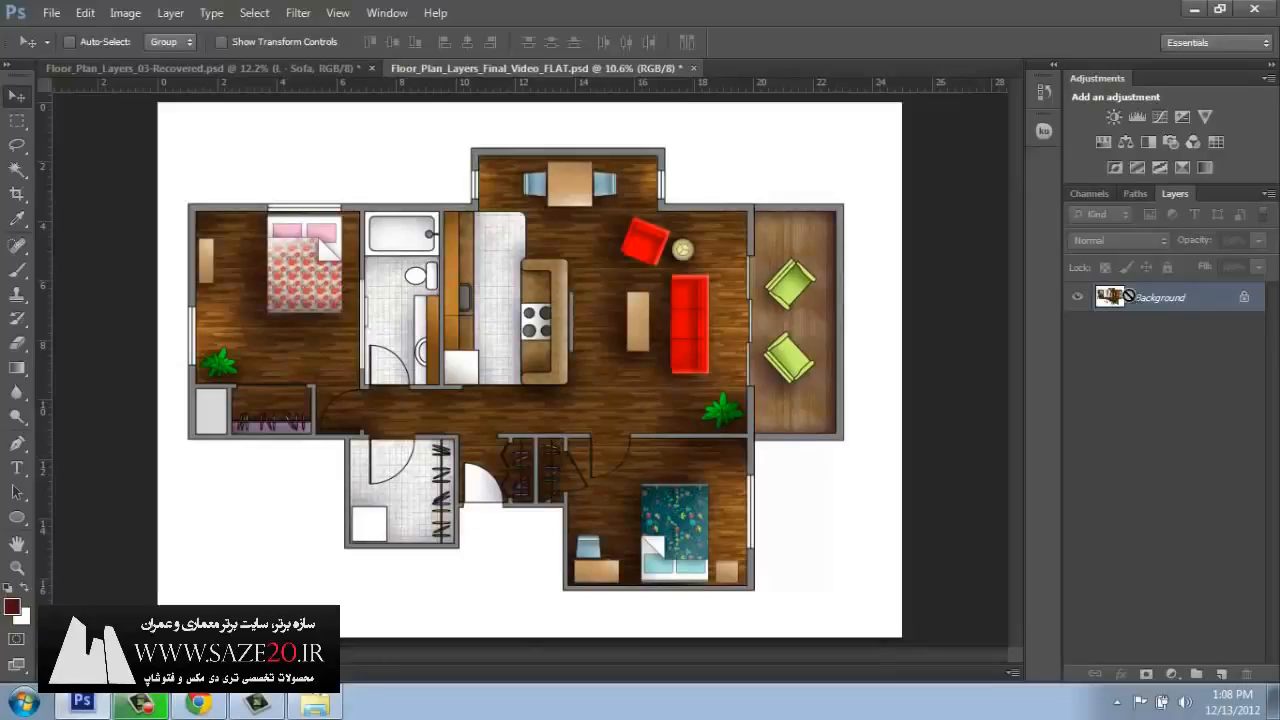
{"action": "key", "text": "ctrl+z"}
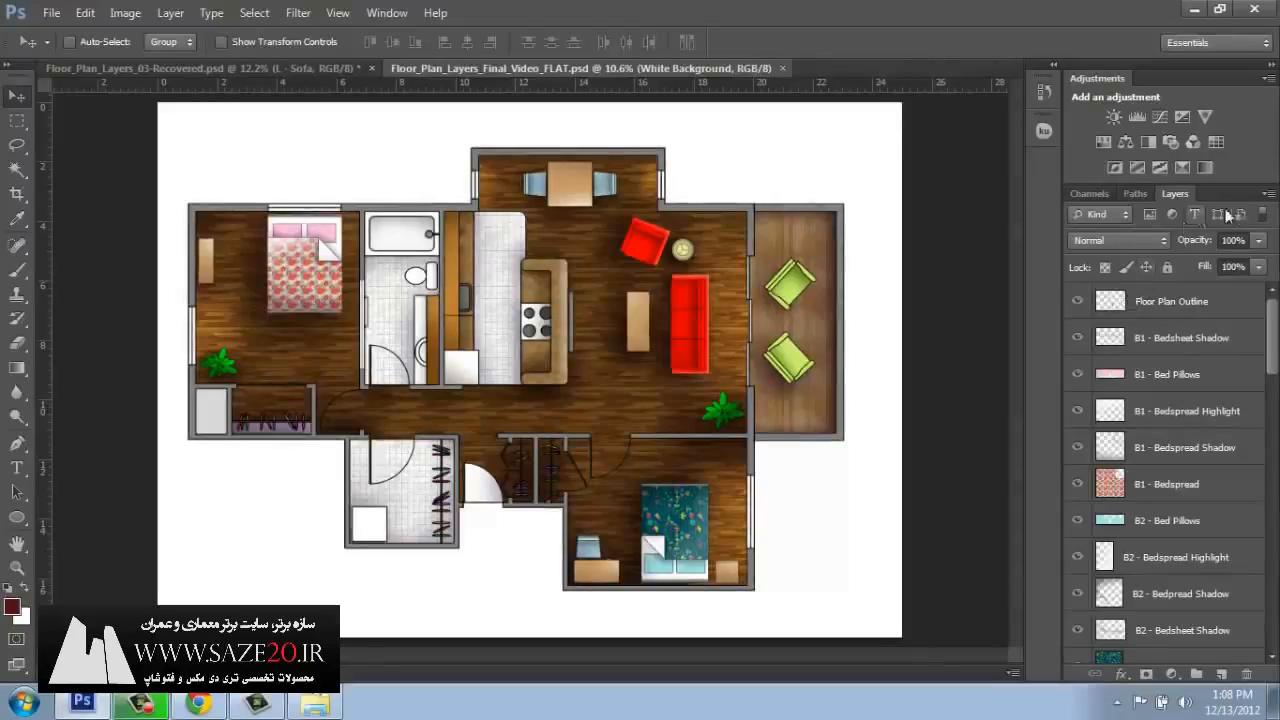
{"action": "left_click", "coordinate": [1268, 194]}
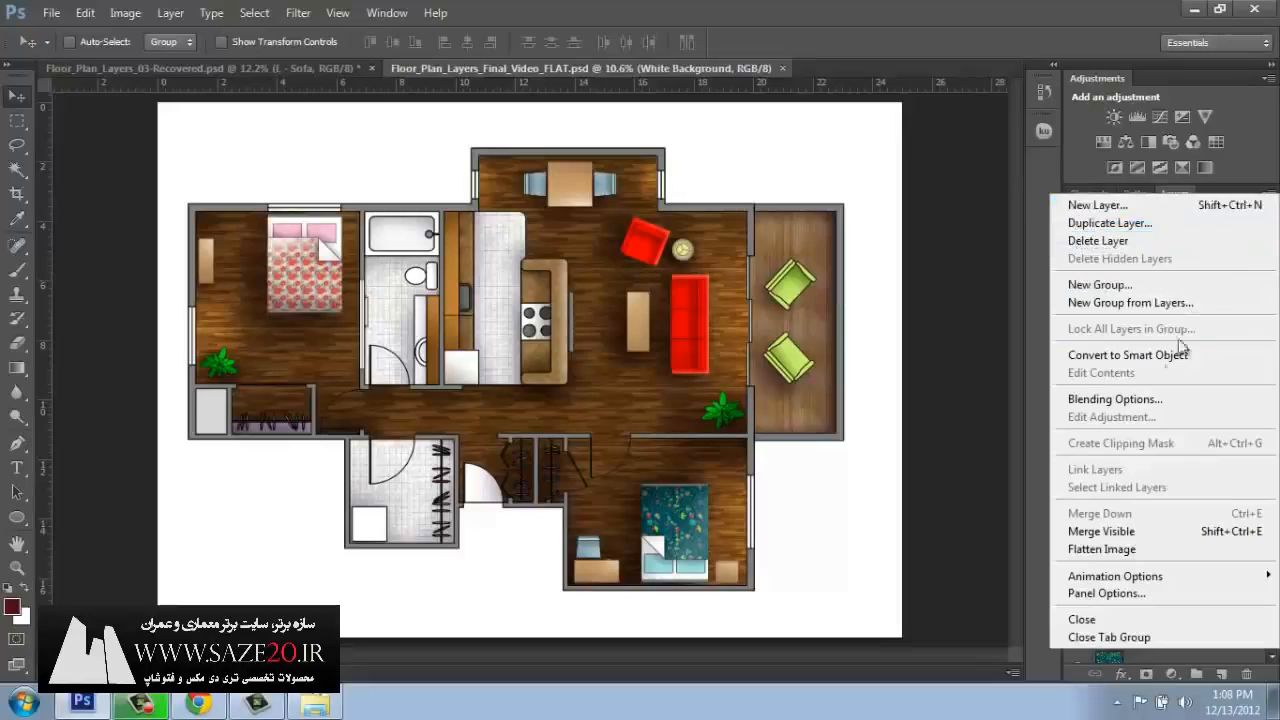
{"action": "left_click", "coordinate": [1100, 549]}
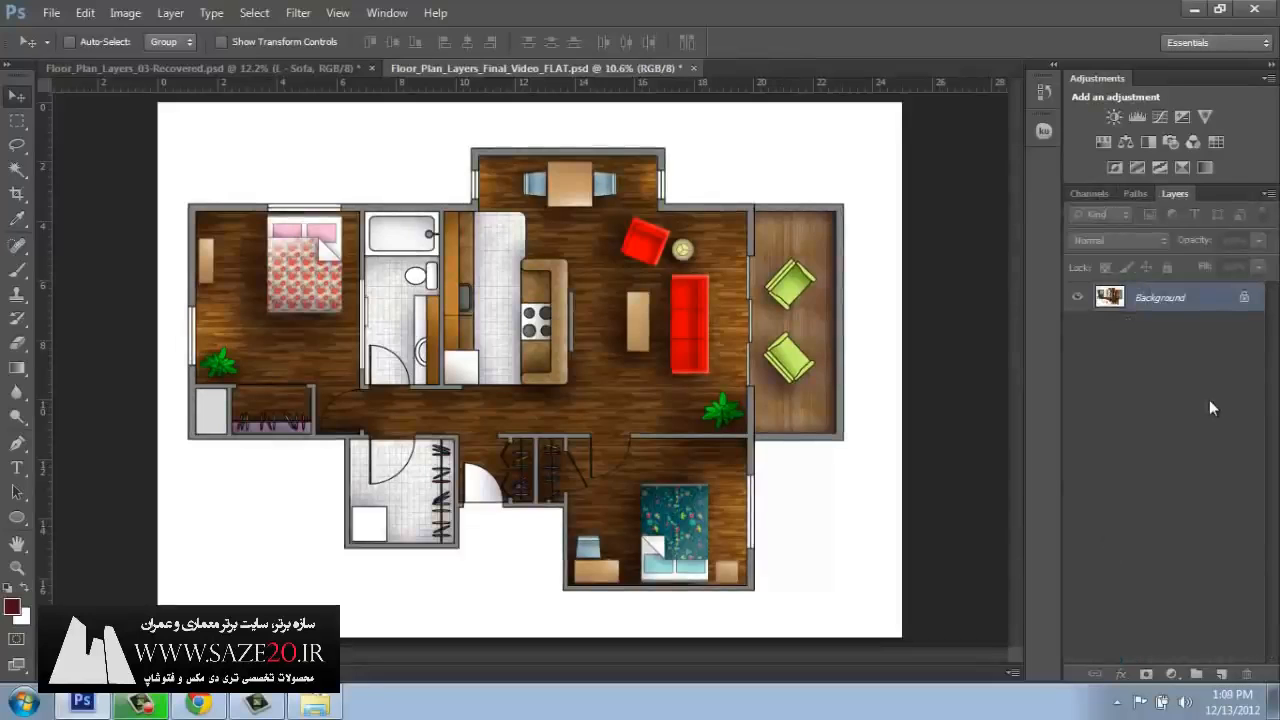
{"action": "key", "text": "ctrl+z"}
Hide the L - Chair, L - Sofa Highlight and L - Sofa Shadow layers.
{"action": "scroll", "coordinate": [1270, 357], "scroll_direction": "down", "scroll_amount": 10}
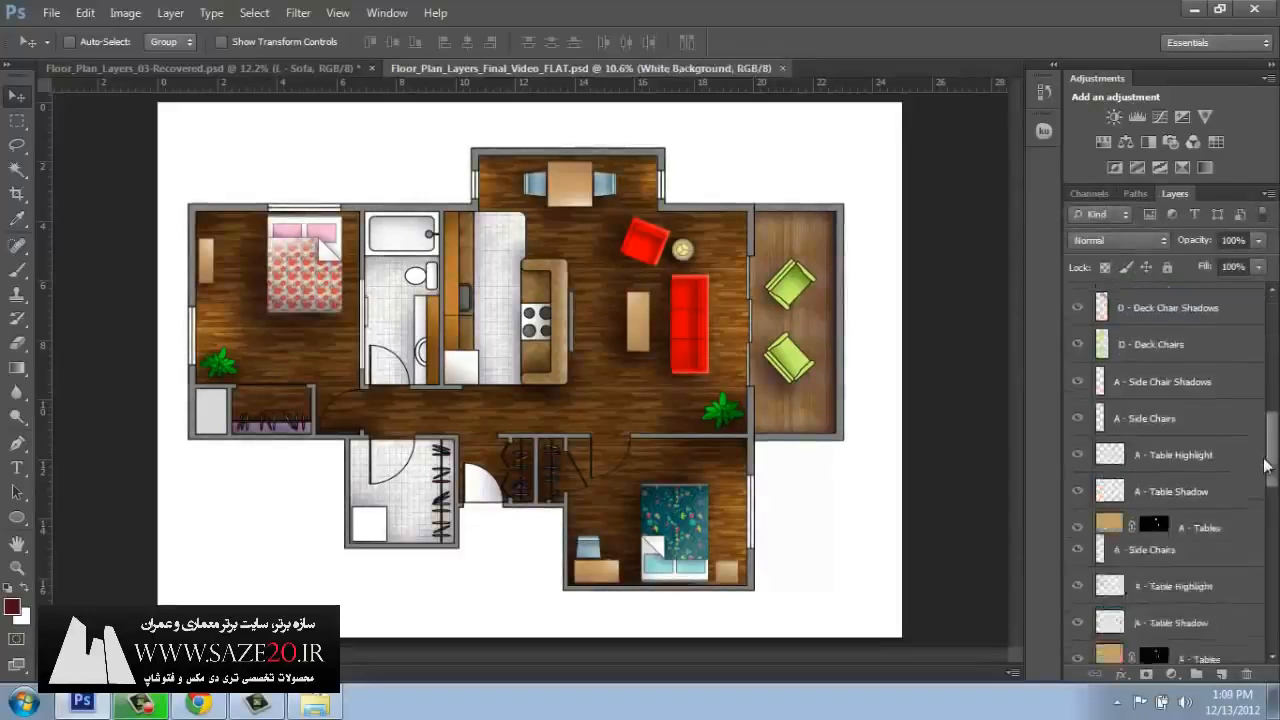
{"action": "left_click", "coordinate": [1077, 475]}
{"action": "left_click_drag", "start_coordinate": [1077, 502], "coordinate": [1076, 558]}
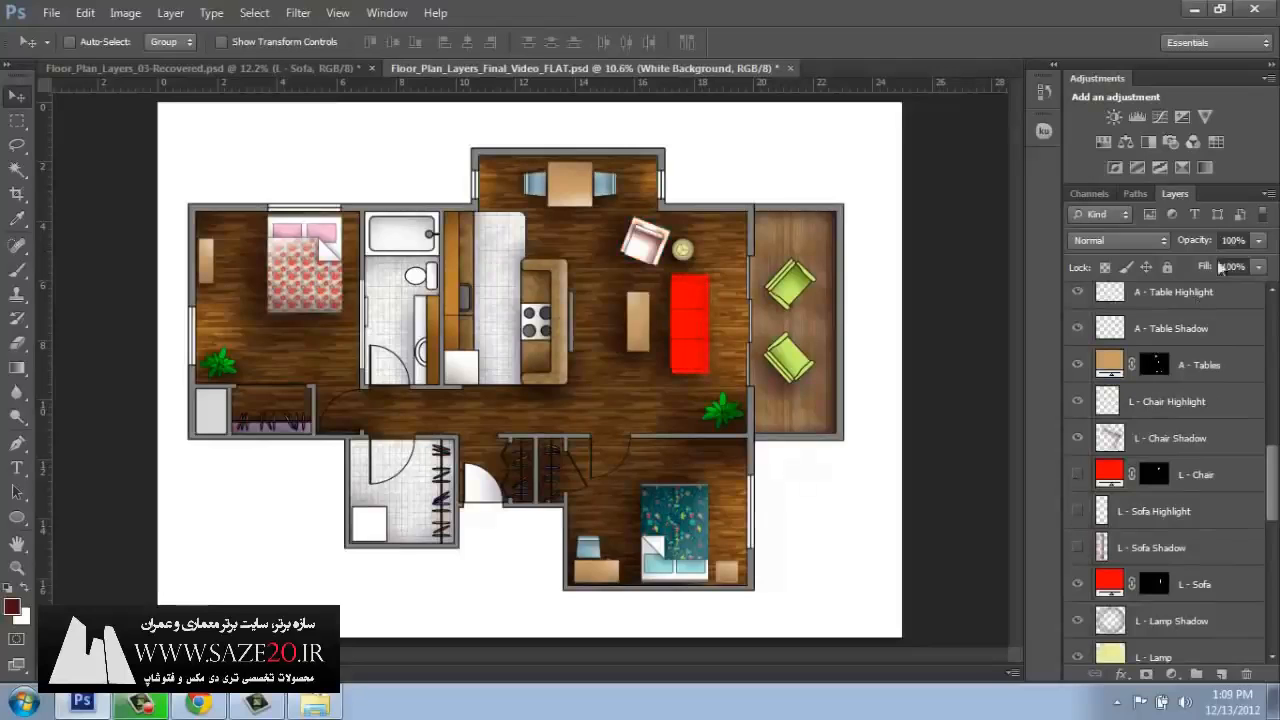
Try to flatten the image with layers hidden, cancel discarding them, and make the hidden chair and sofa layers visible again.
{"action": "left_click", "coordinate": [1268, 194]}
{"action": "left_click", "coordinate": [1100, 548]}
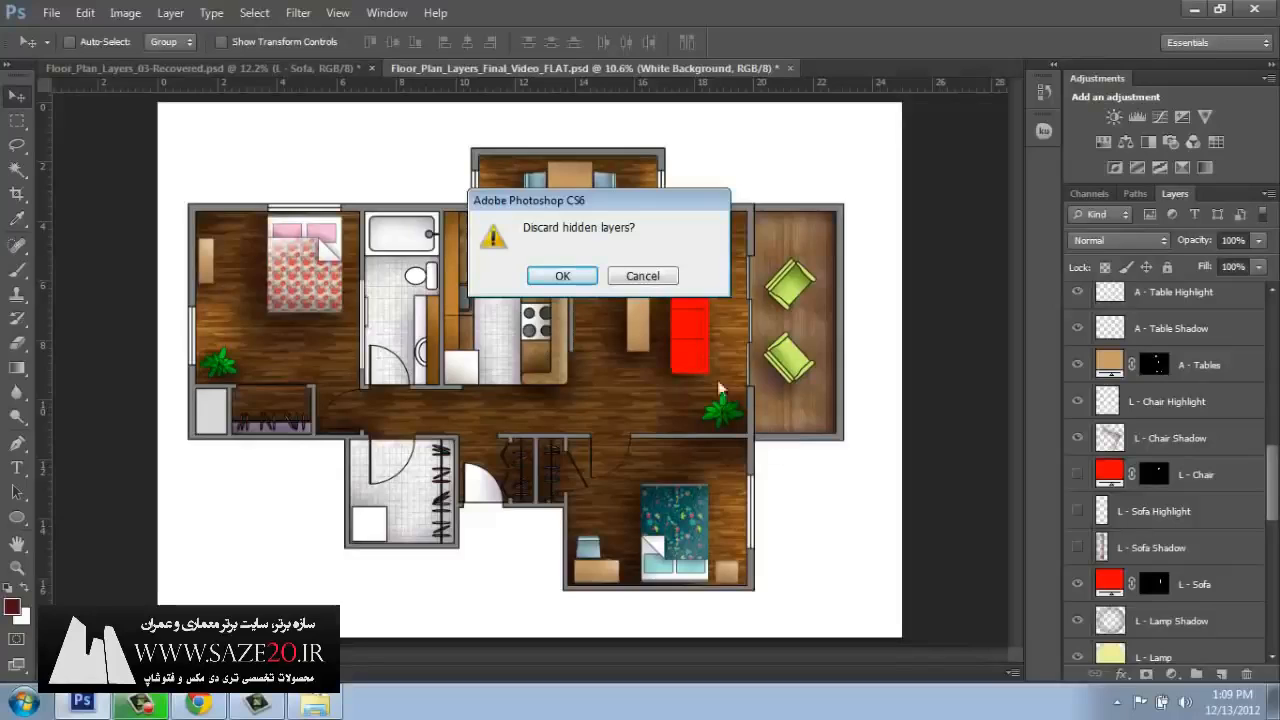
{"action": "left_click_drag", "start_coordinate": [540, 200], "coordinate": [358, 256]}
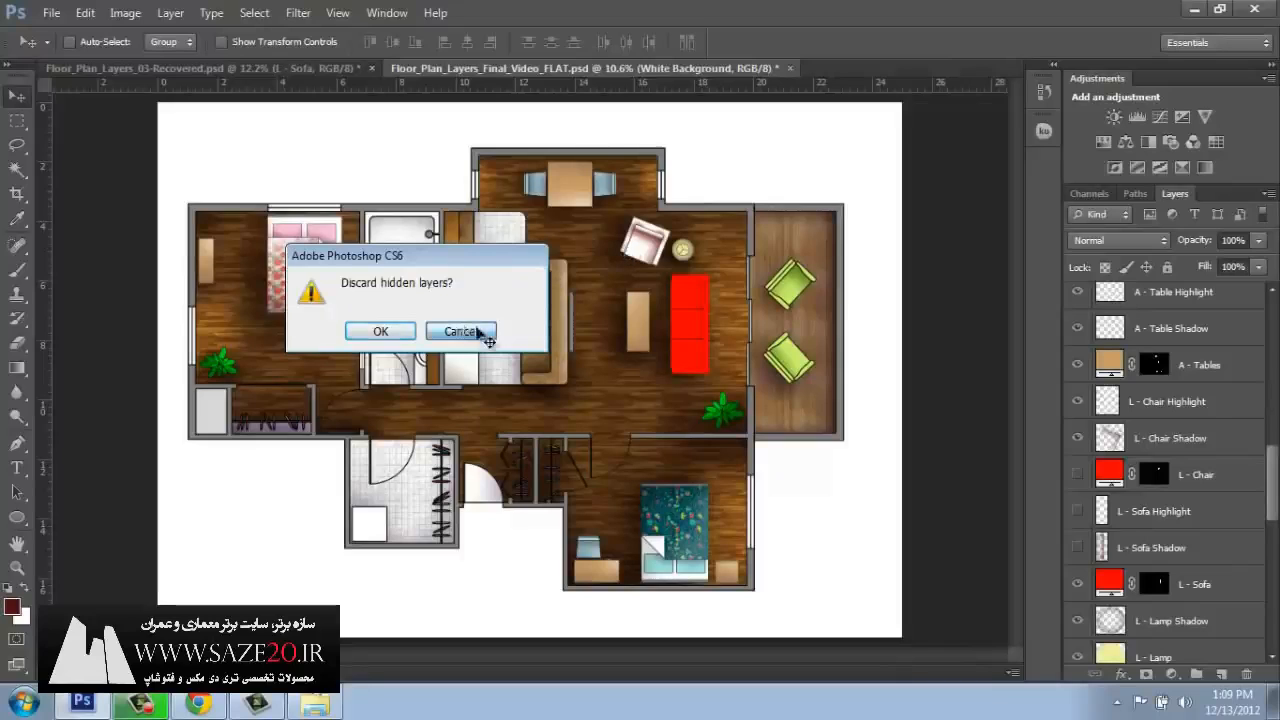
{"action": "left_click", "coordinate": [461, 332]}
{"action": "left_click_drag", "start_coordinate": [1077, 474], "coordinate": [1077, 549]}
{"action": "left_click", "coordinate": [1077, 549]}
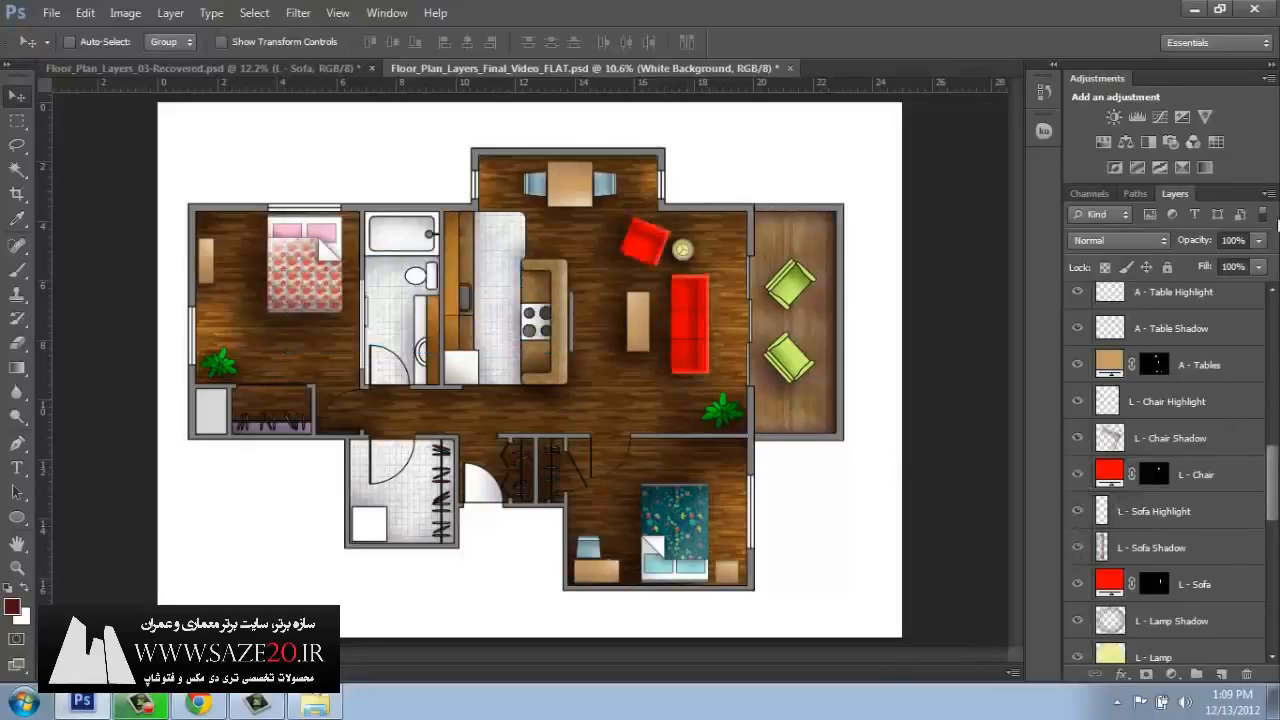
Flatten all visible layers into one background layer and save Floor_Plan_Layers_Final_Video_FLAT.psd.
{"action": "left_click", "coordinate": [1268, 193]}
{"action": "left_click", "coordinate": [1104, 554]}
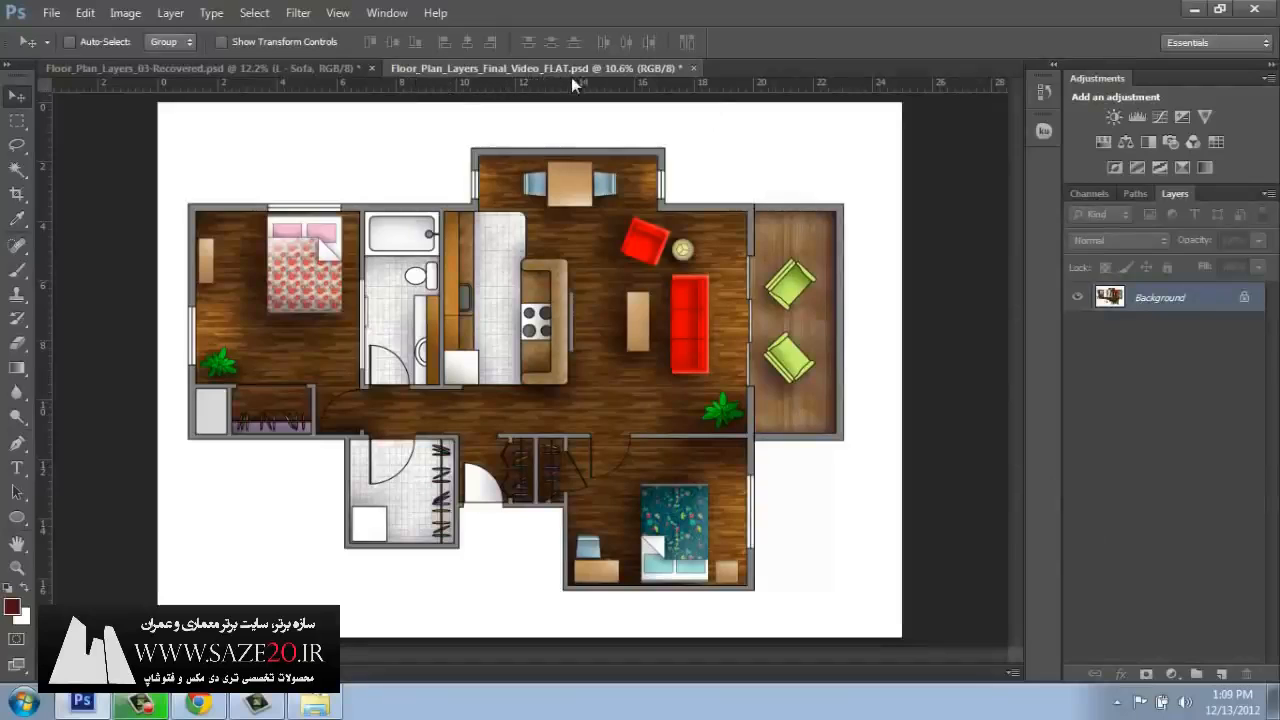
{"action": "left_click", "coordinate": [51, 13]}
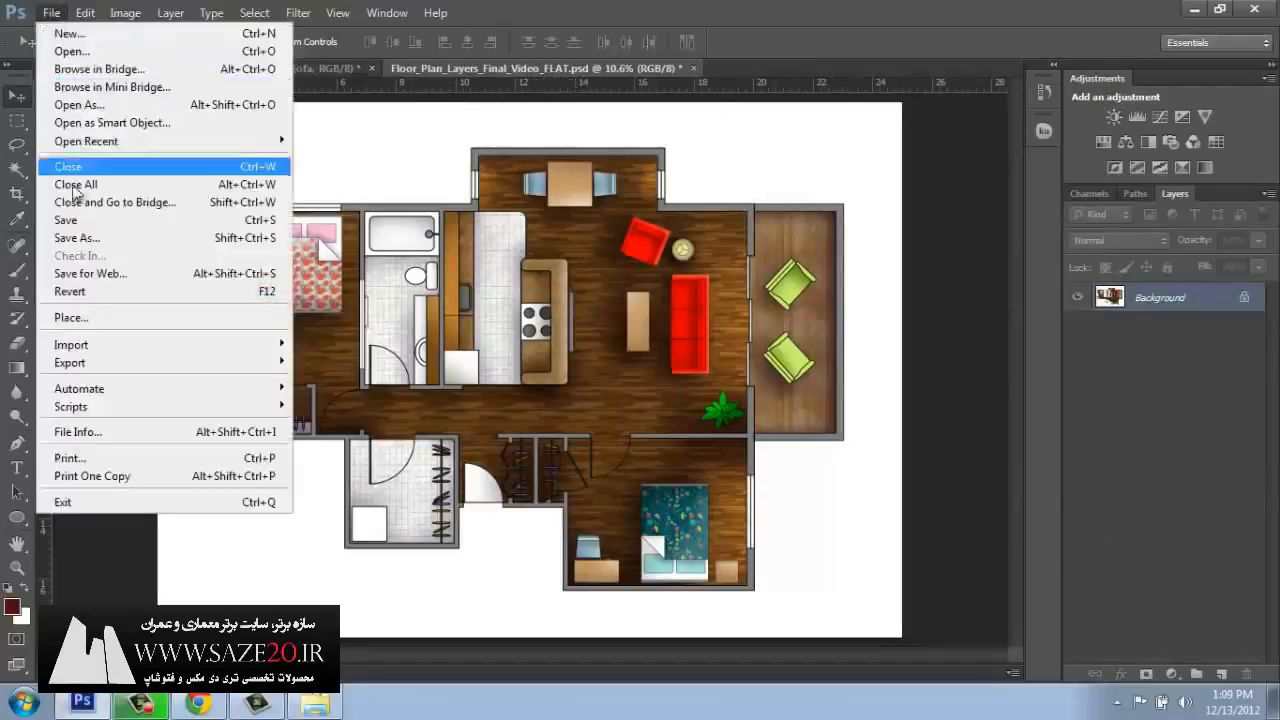
{"action": "left_click", "coordinate": [68, 220]}
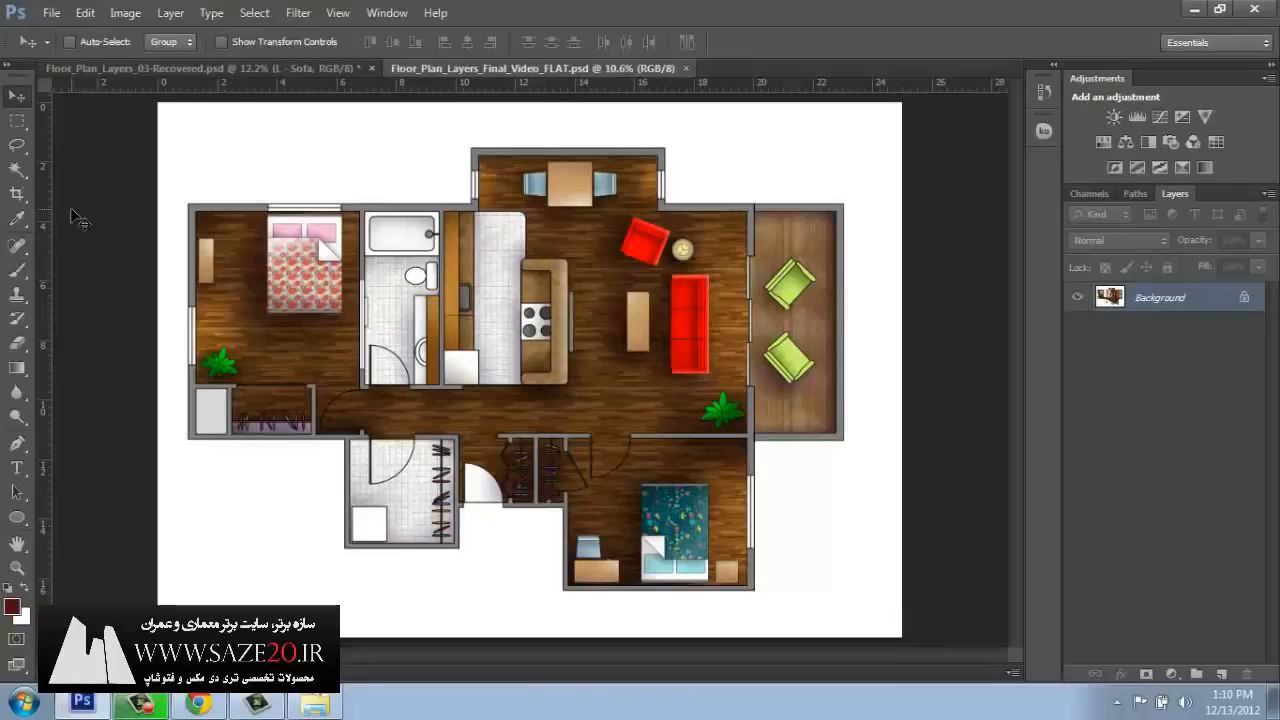
Save the flattened floor plan in TIFF format as Floor_Plan_Layers_Final_Video_FLAT.tif in the PSD folder.
{"action": "left_click", "coordinate": [50, 14]}
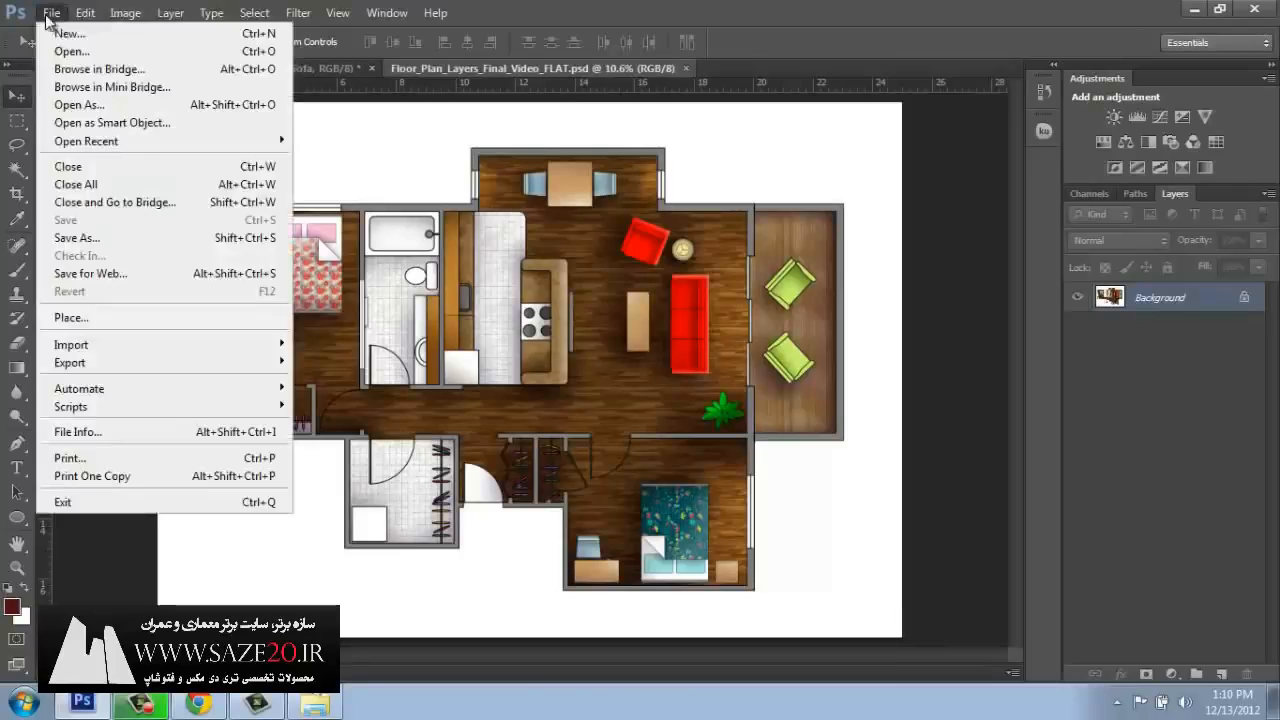
{"action": "left_click", "coordinate": [80, 238]}
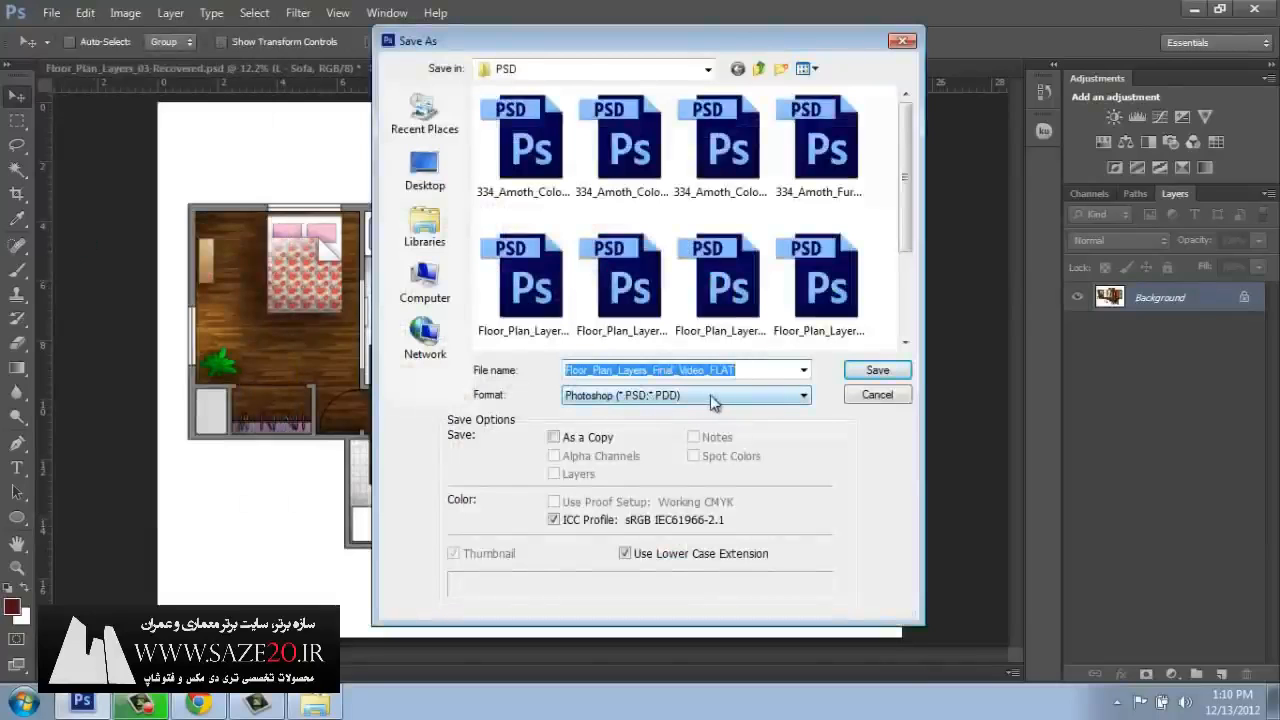
{"action": "left_click", "coordinate": [810, 403]}
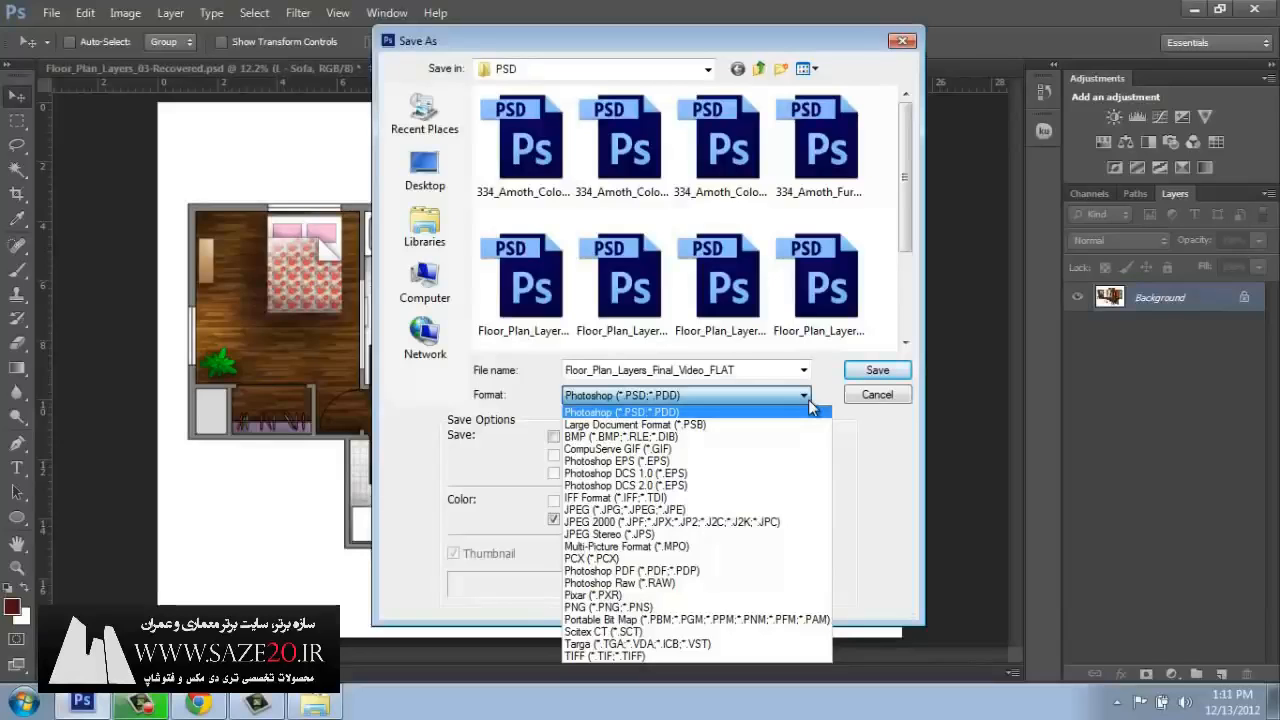
{"action": "left_click", "coordinate": [613, 656]}
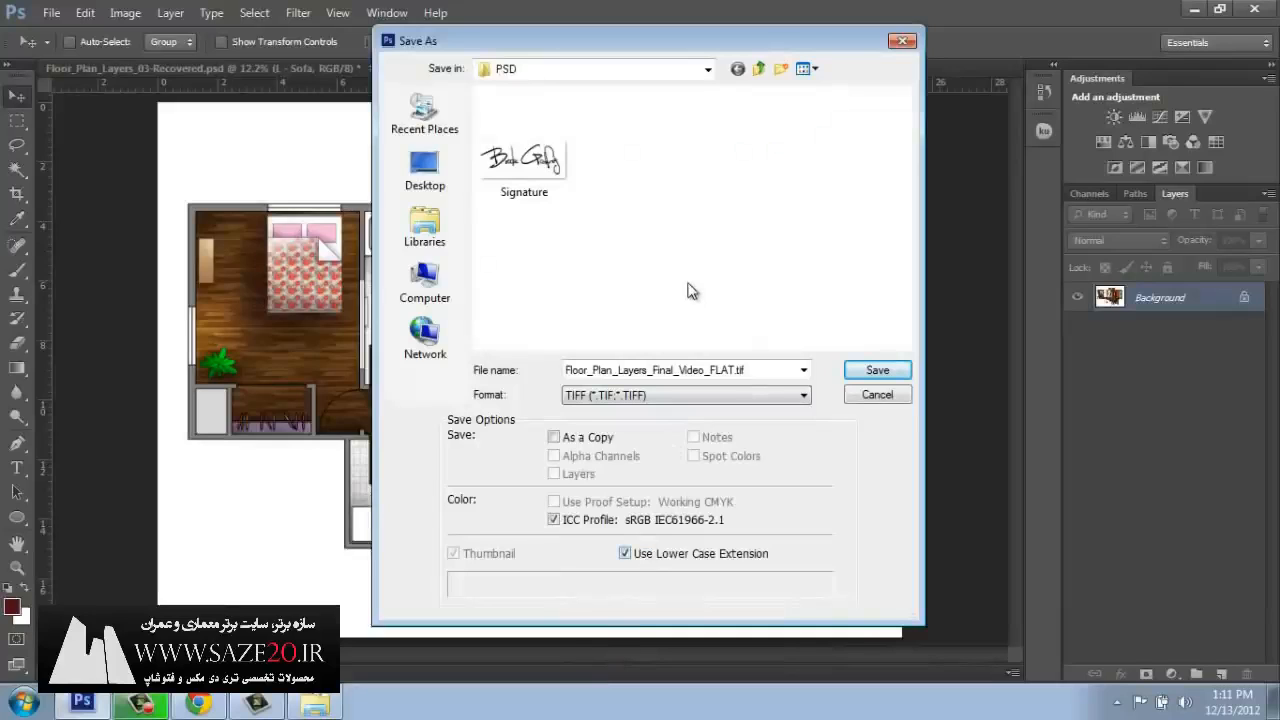
{"action": "left_click", "coordinate": [712, 400]}
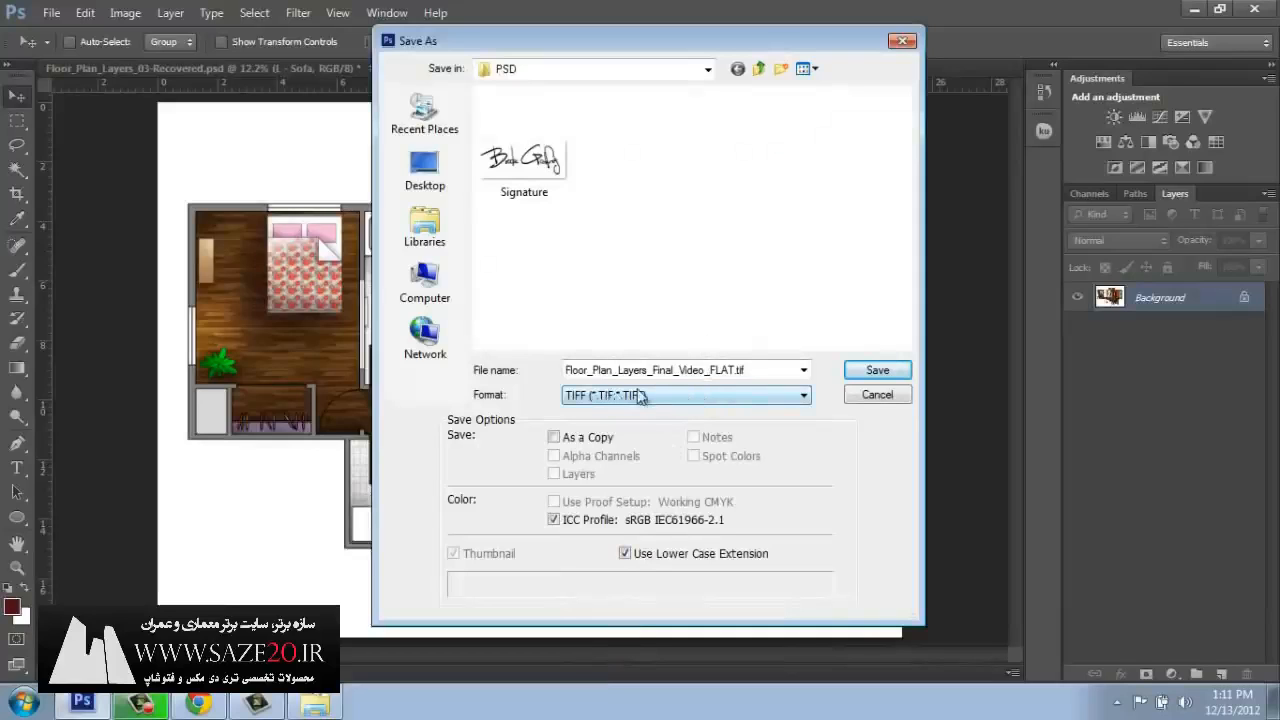
{"action": "left_click", "coordinate": [872, 377]}
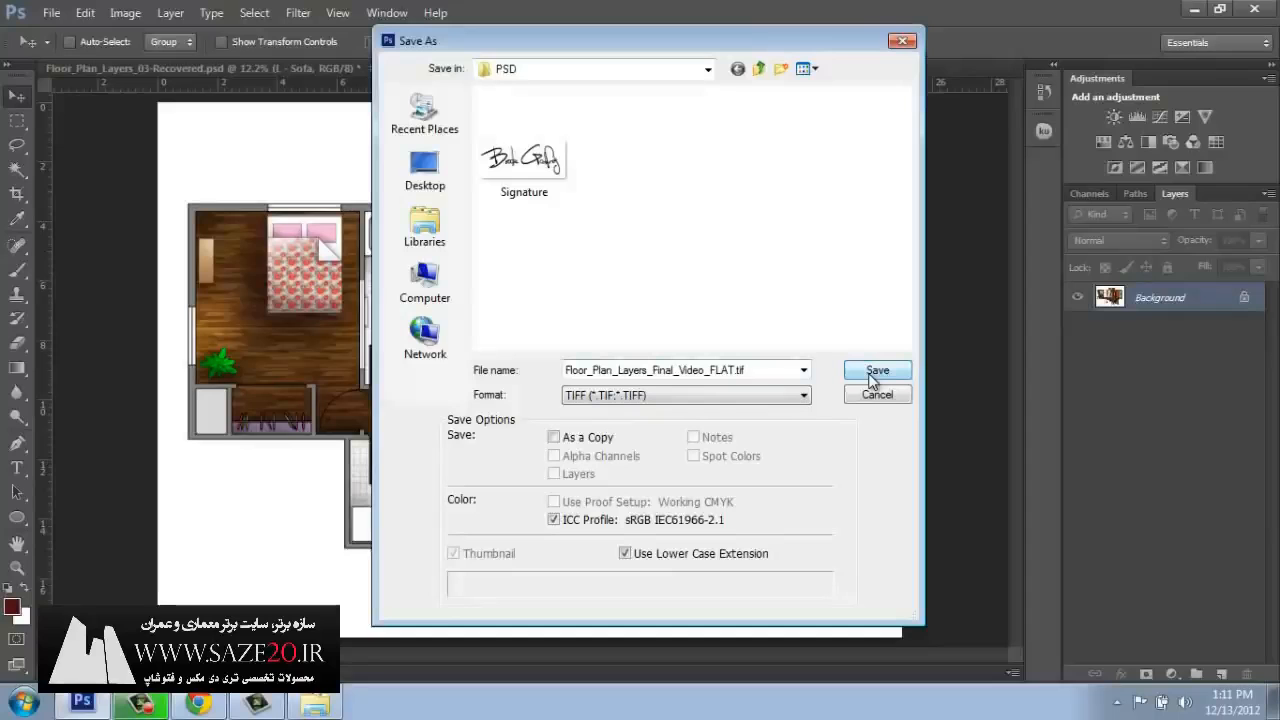
Complete the TIFF save with no image compression, interleaved pixel order and IBM PC byte order.
{"action": "left_click", "coordinate": [872, 378]}
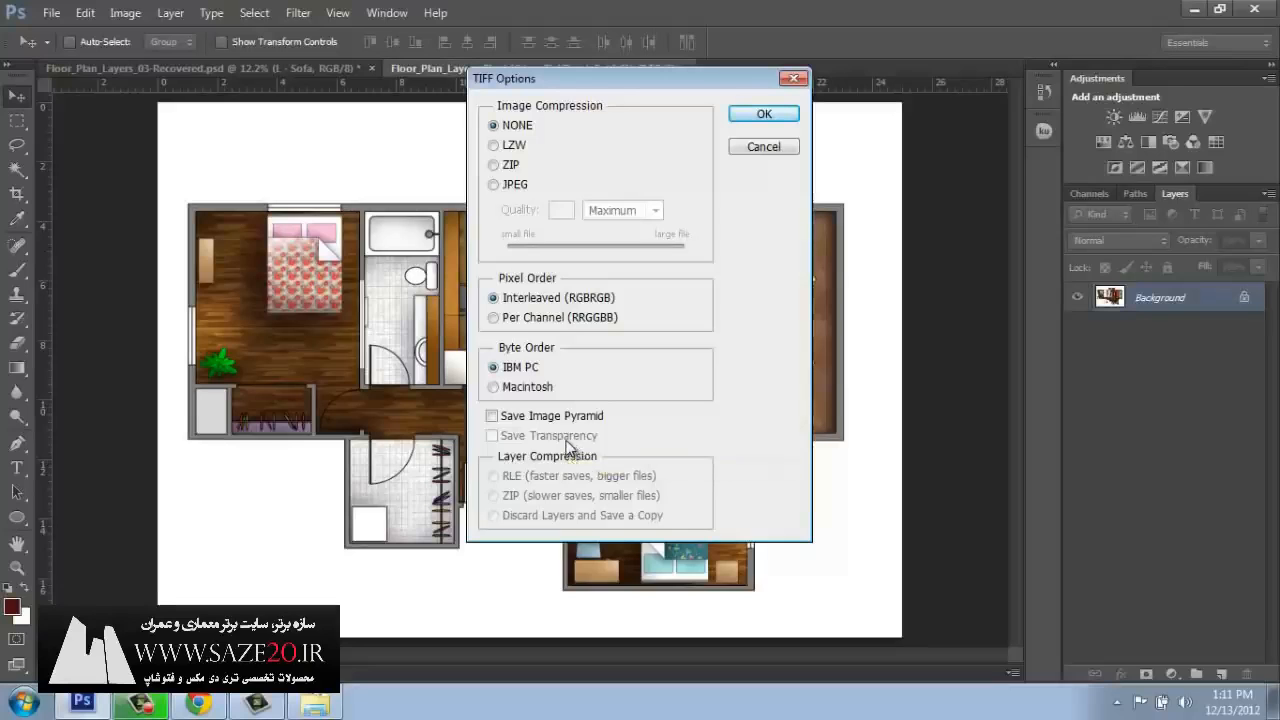
{"action": "left_click", "coordinate": [757, 112]}
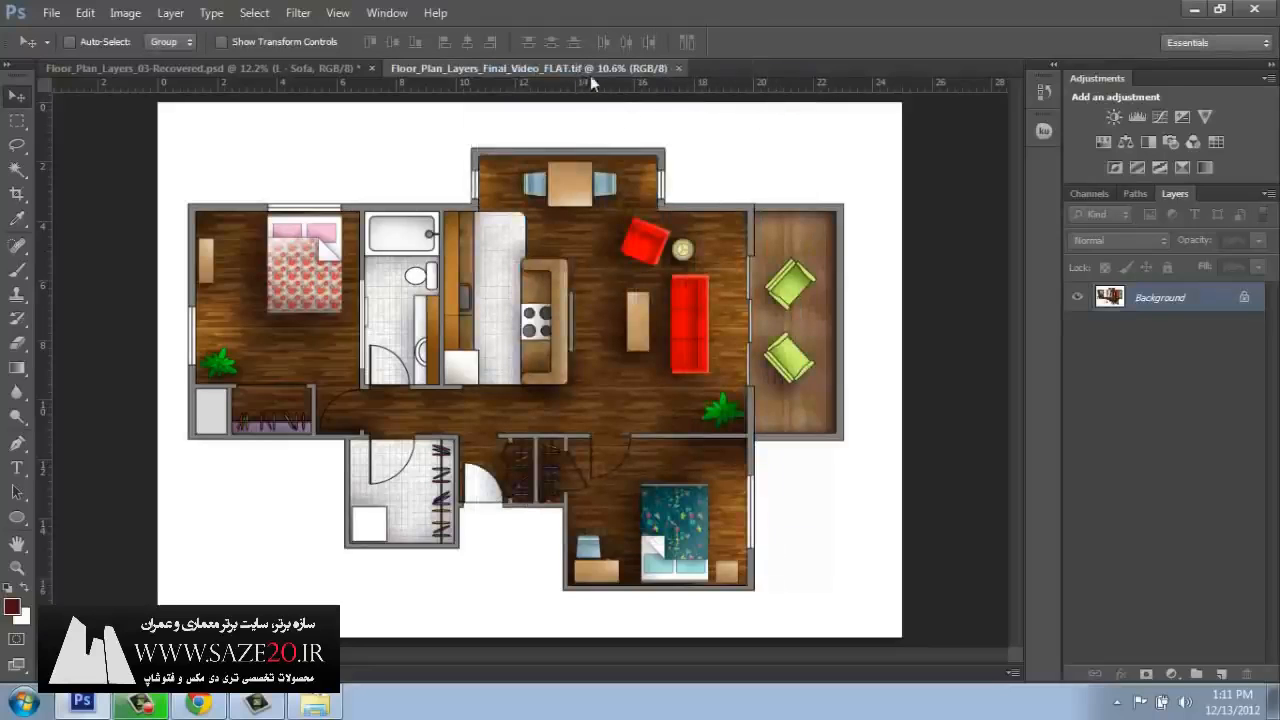
Save the flattened floor plan in JPEG format as Floor_Plan_Layers_Final_Video_FLAT.jpg in the PSD folder.
{"action": "left_click", "coordinate": [50, 12]}
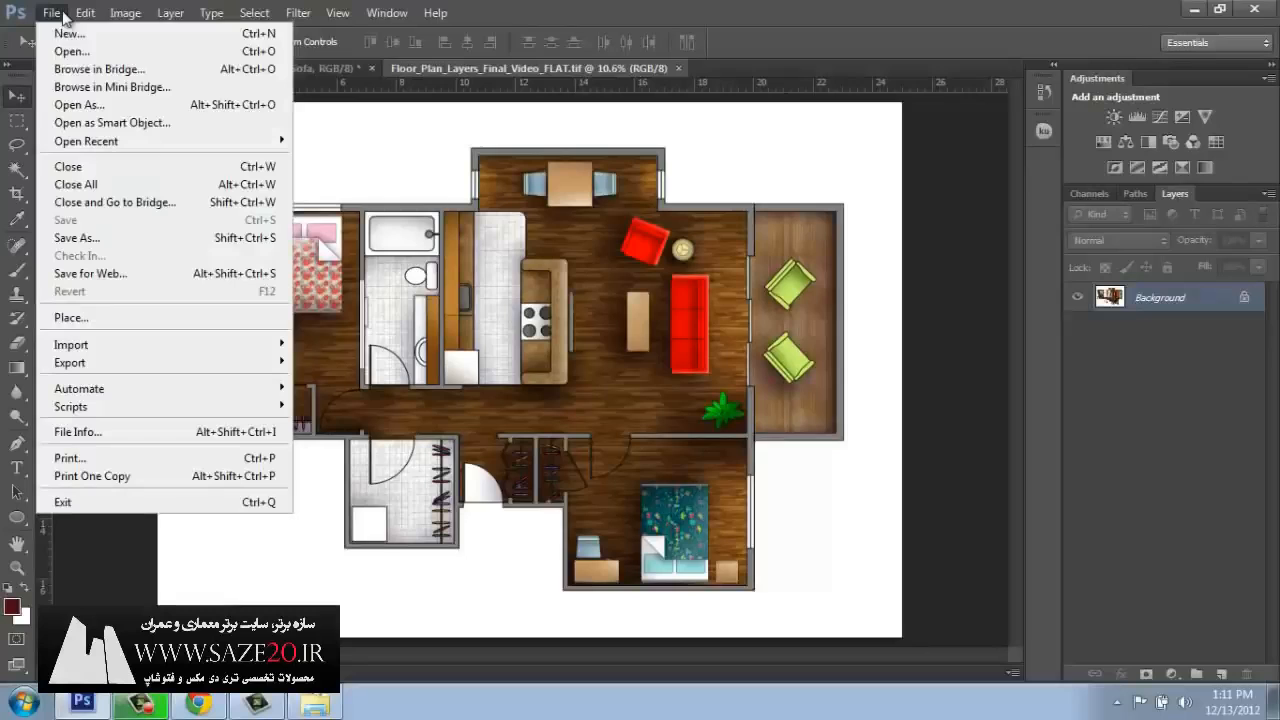
{"action": "left_click", "coordinate": [90, 240]}
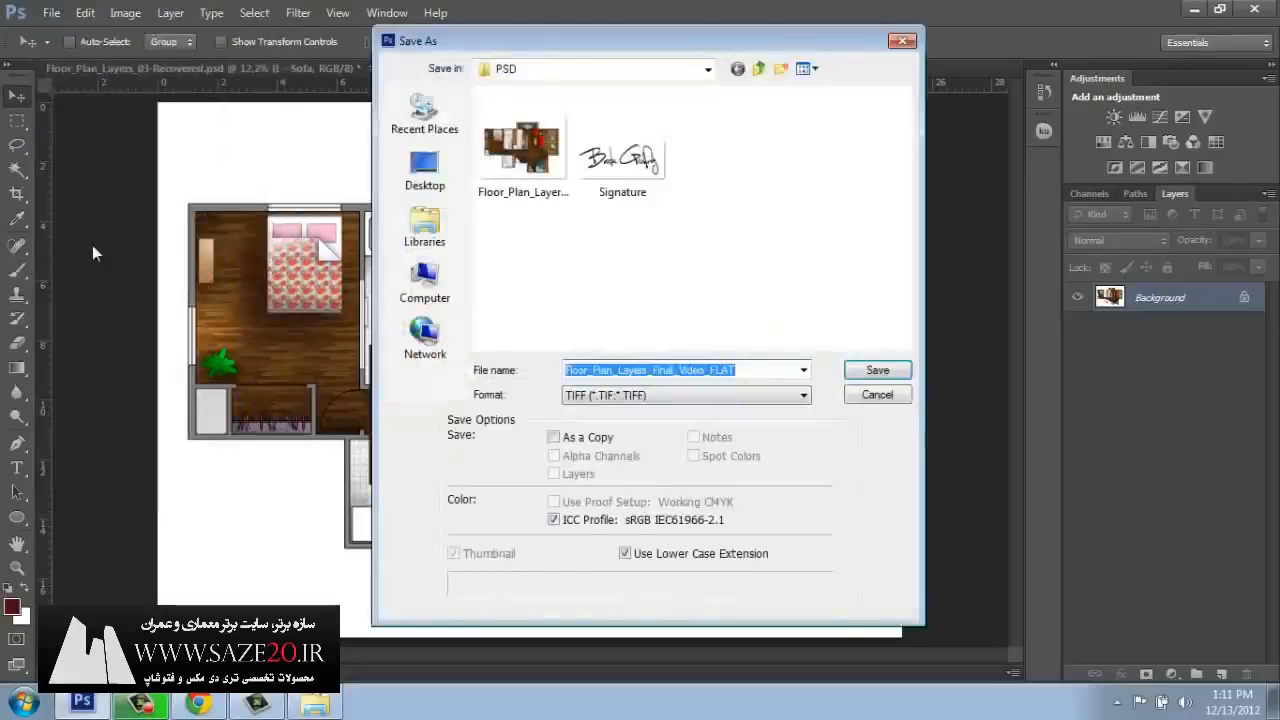
{"action": "left_click", "coordinate": [803, 396]}
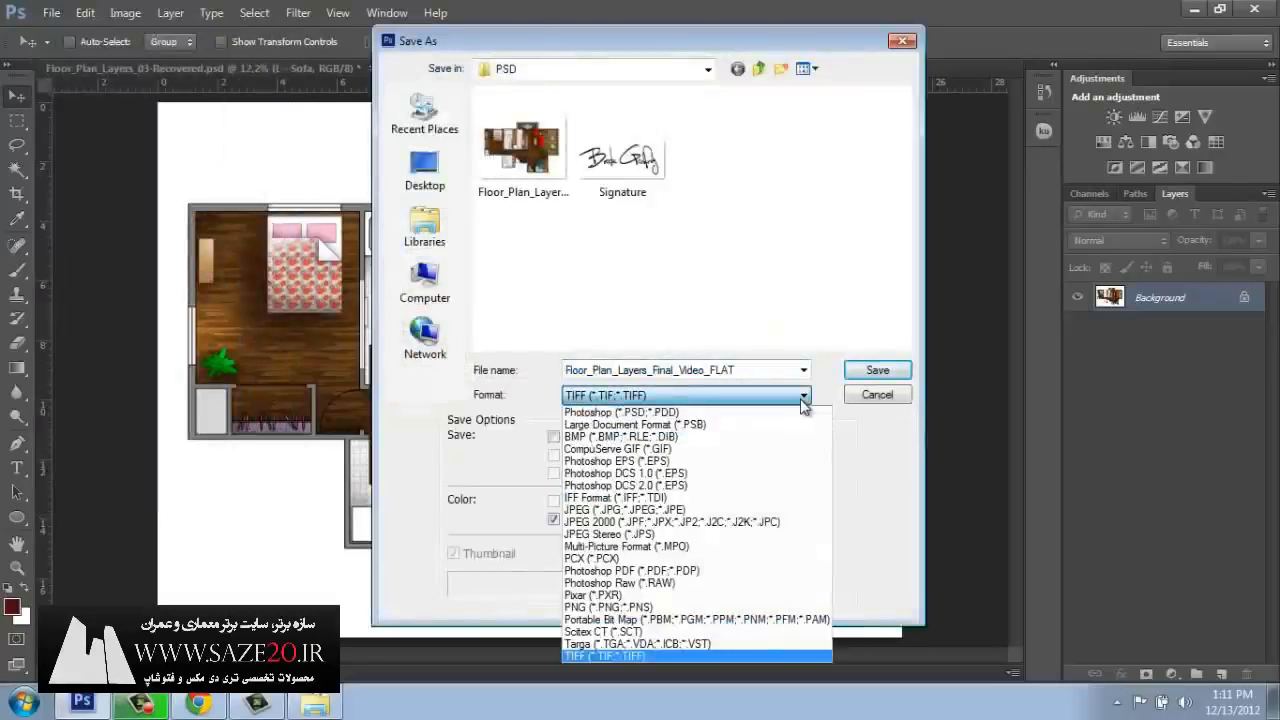
{"action": "left_click", "coordinate": [731, 511]}
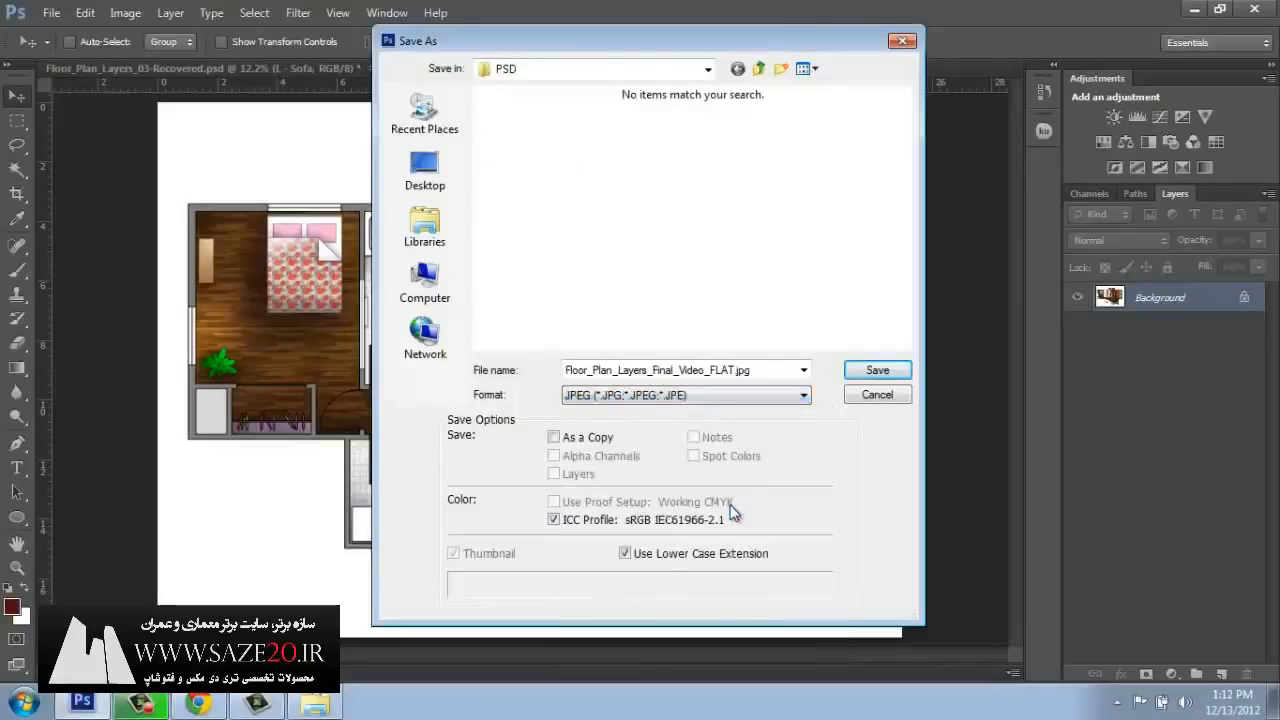
{"action": "left_click", "coordinate": [877, 371]}
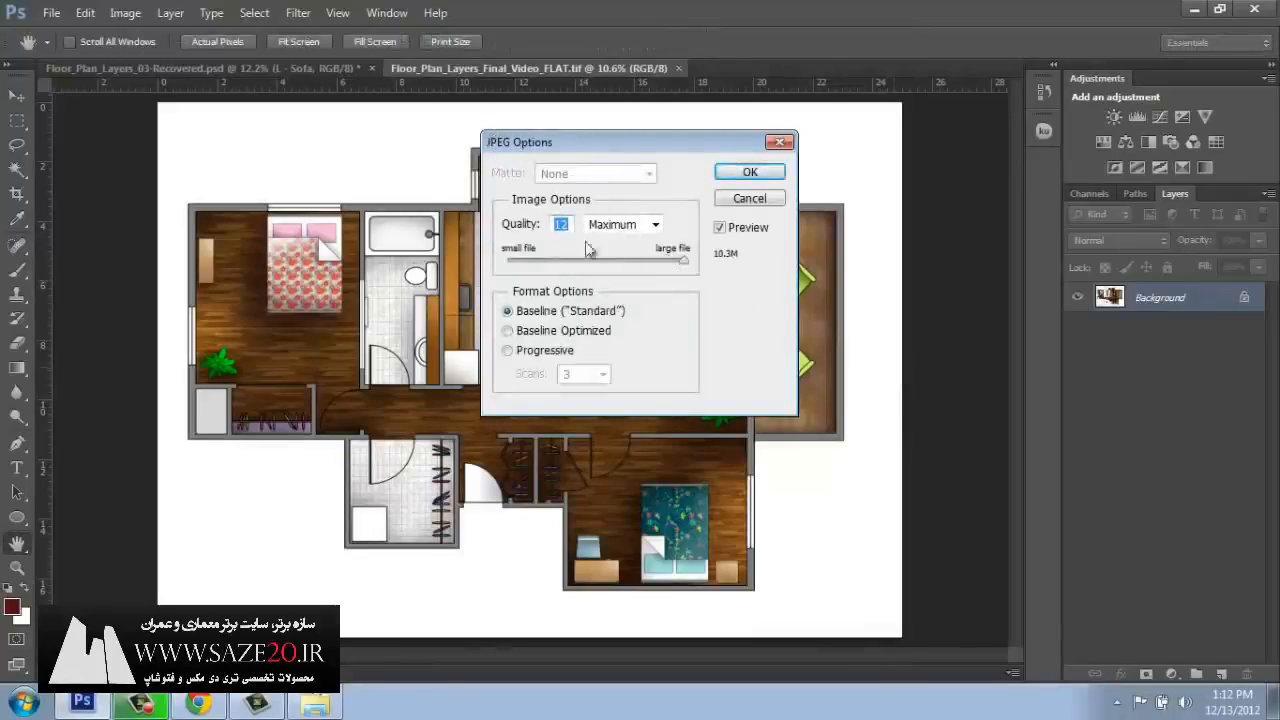
Try JPEG quality 6 (Medium), return it to 12 (Maximum), and complete the save with the Baseline ("Standard") format.
{"action": "left_click", "coordinate": [655, 226]}
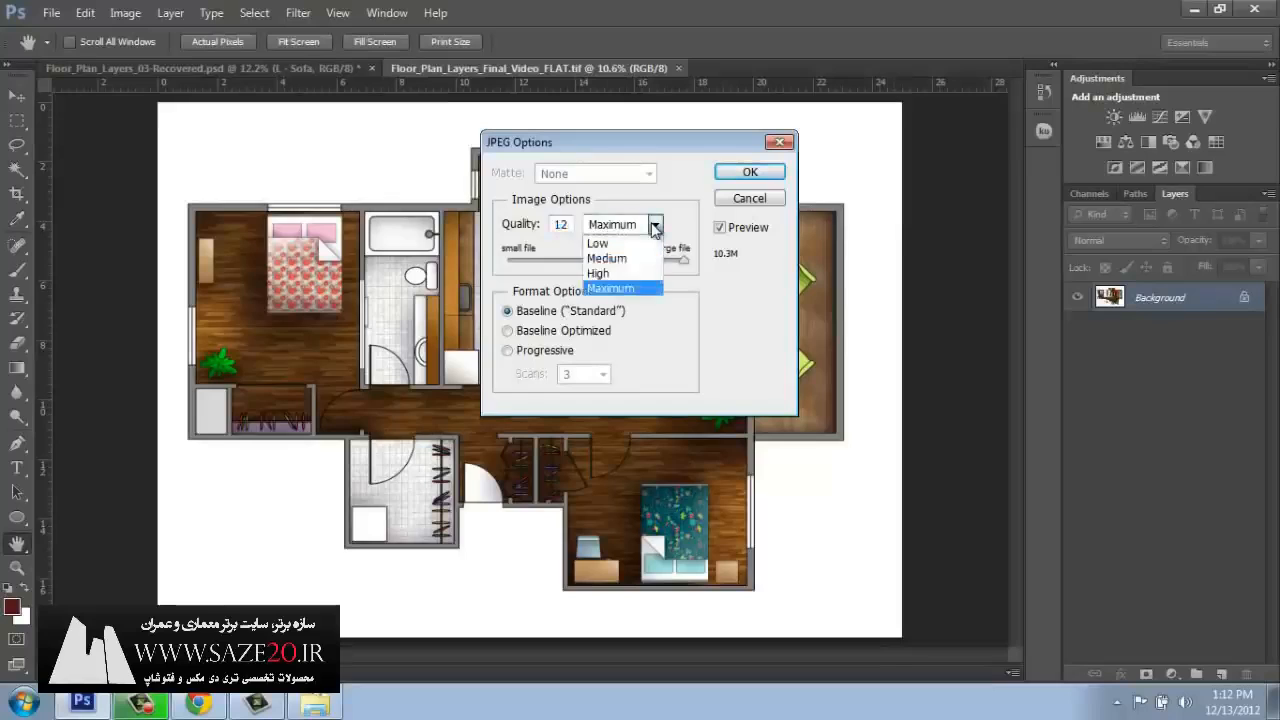
{"action": "left_click", "coordinate": [655, 227]}
{"action": "left_click_drag", "start_coordinate": [682, 261], "coordinate": [590, 265]}
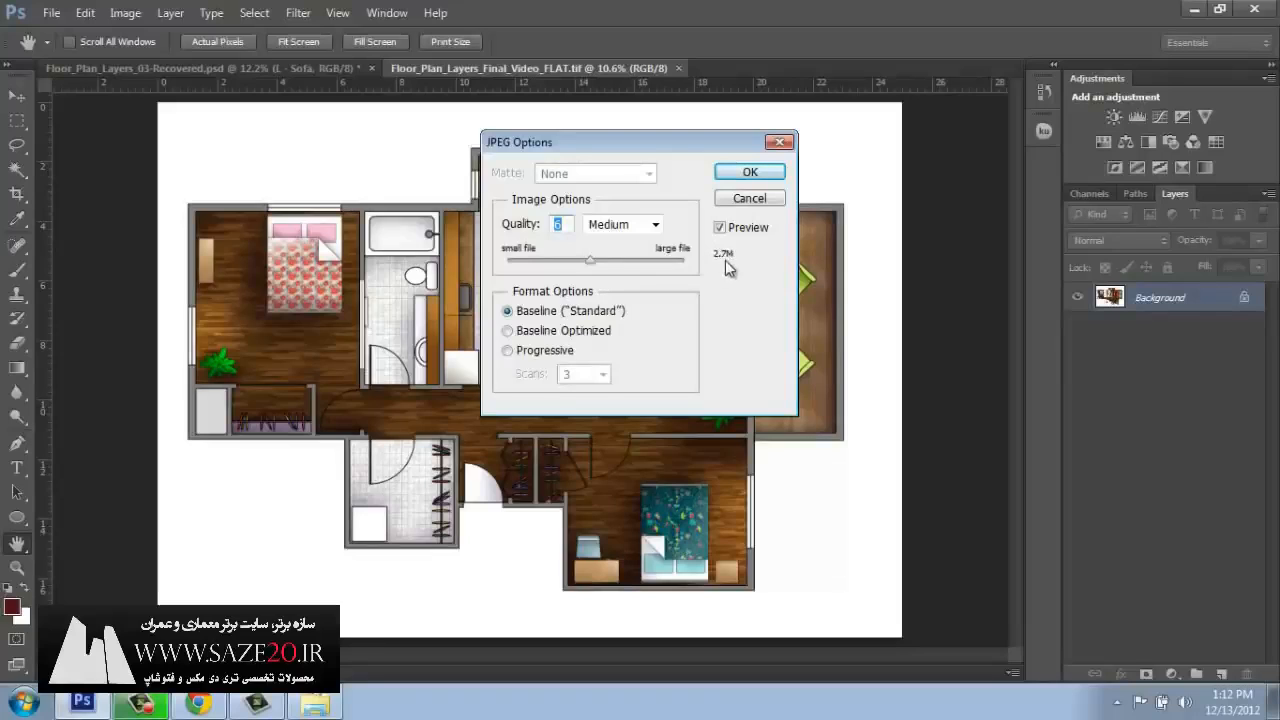
{"action": "left_click_drag", "start_coordinate": [591, 260], "coordinate": [688, 284]}
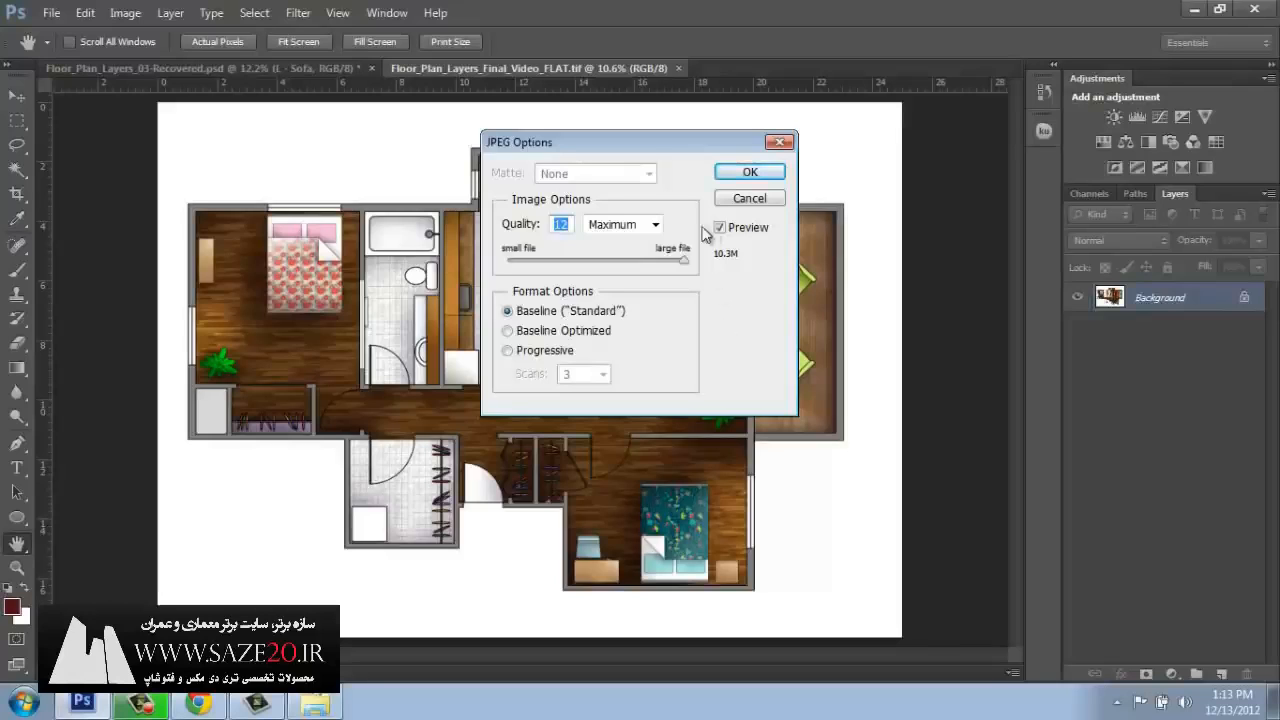
{"action": "left_click", "coordinate": [761, 176]}
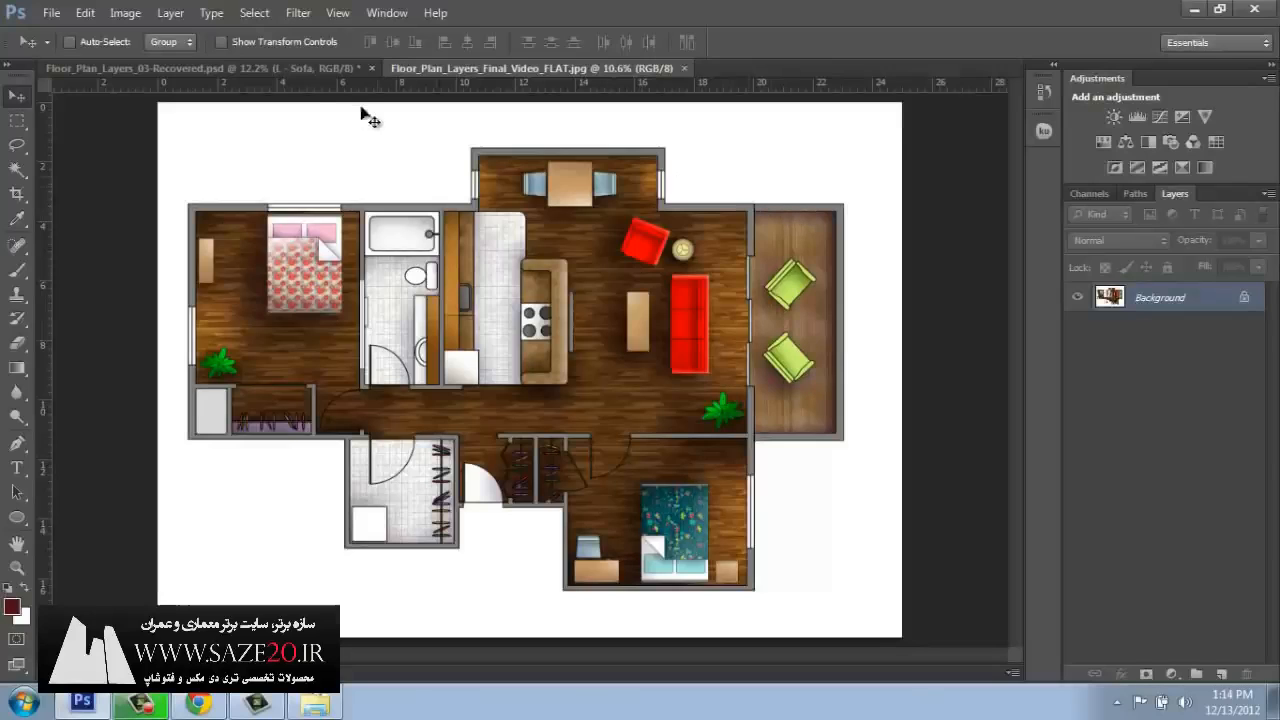
Place the Signature file from the PSD folder into the floor plan image.
{"action": "left_click", "coordinate": [50, 12]}
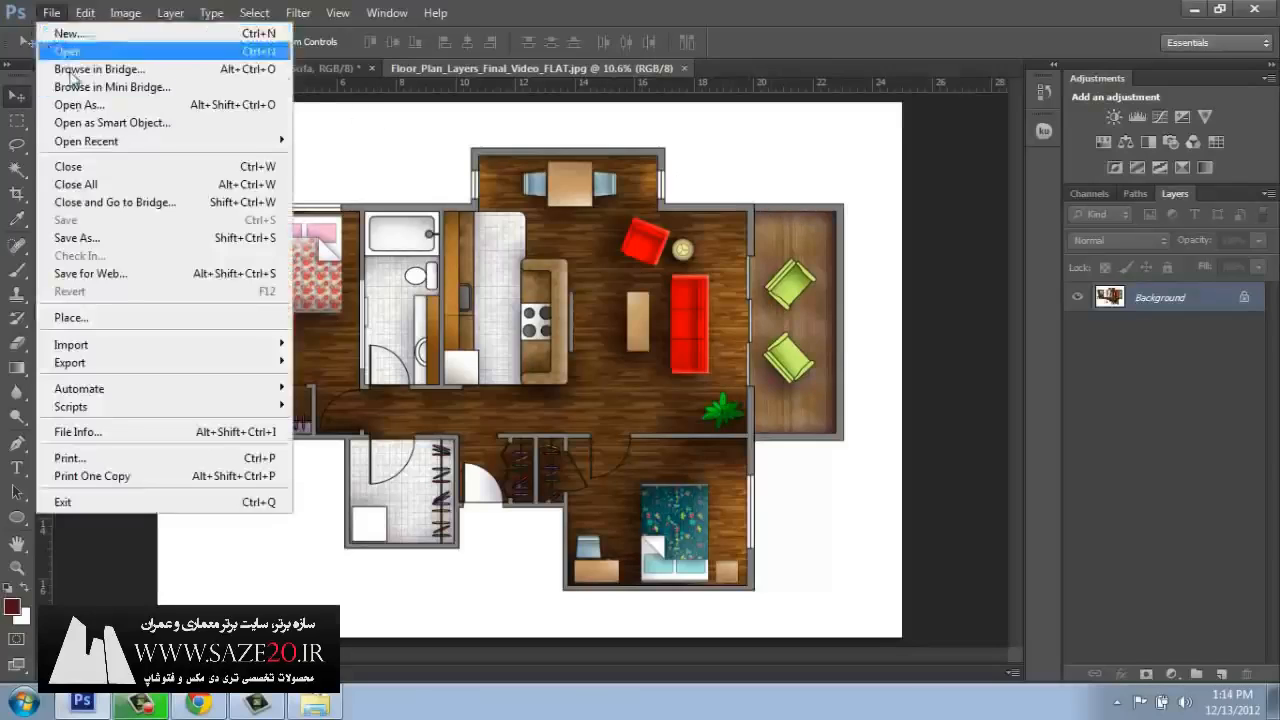
{"action": "left_click", "coordinate": [100, 318]}
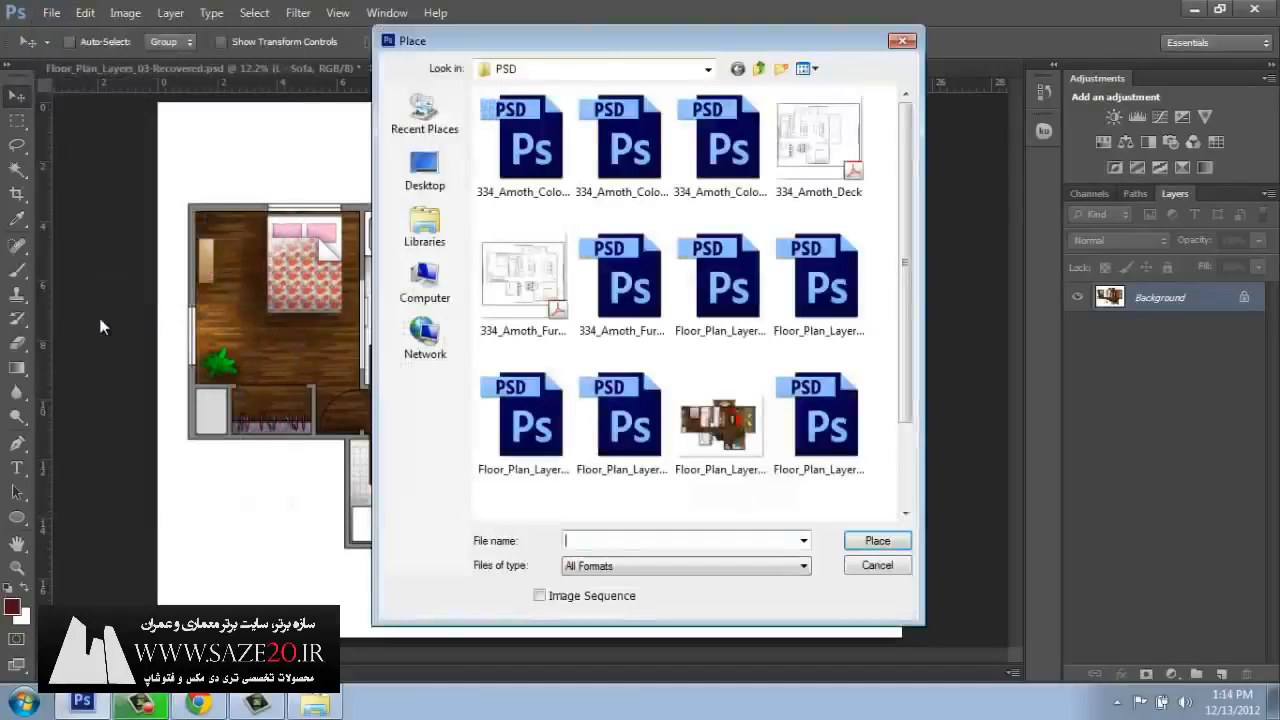
{"action": "scroll", "coordinate": [890, 320], "scroll_direction": "down", "scroll_amount": 2}
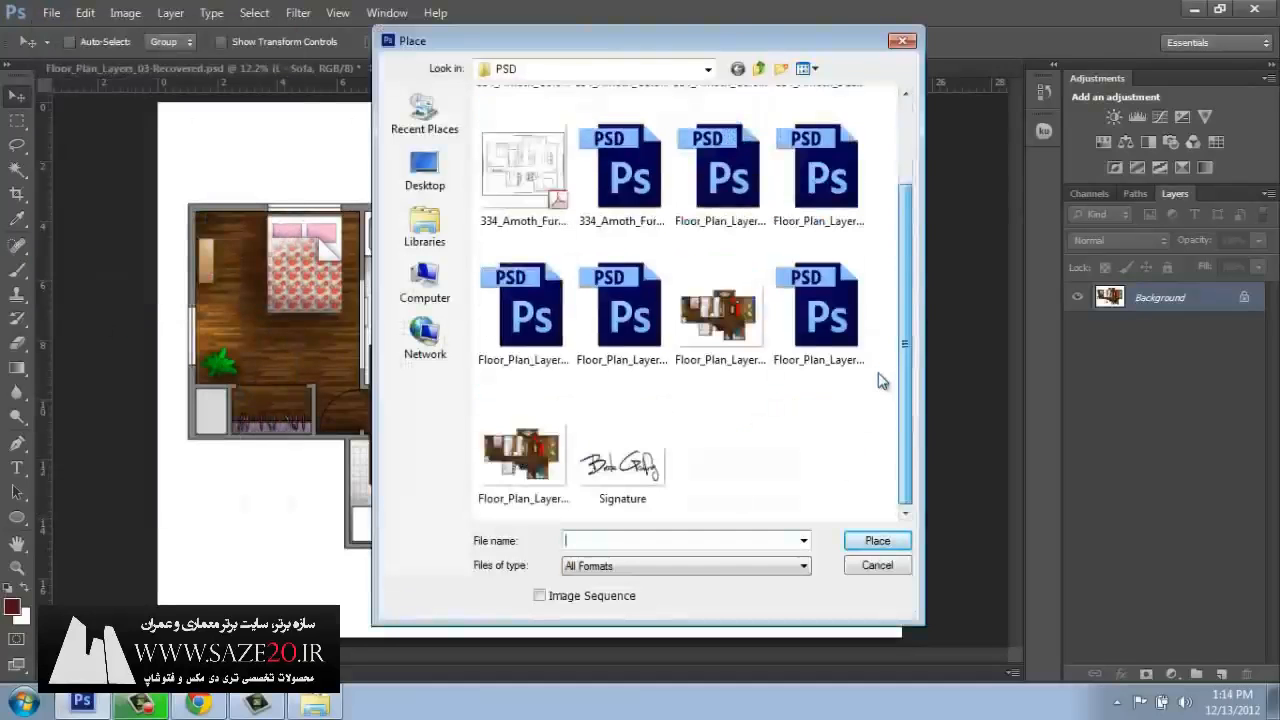
{"action": "left_click", "coordinate": [648, 465]}
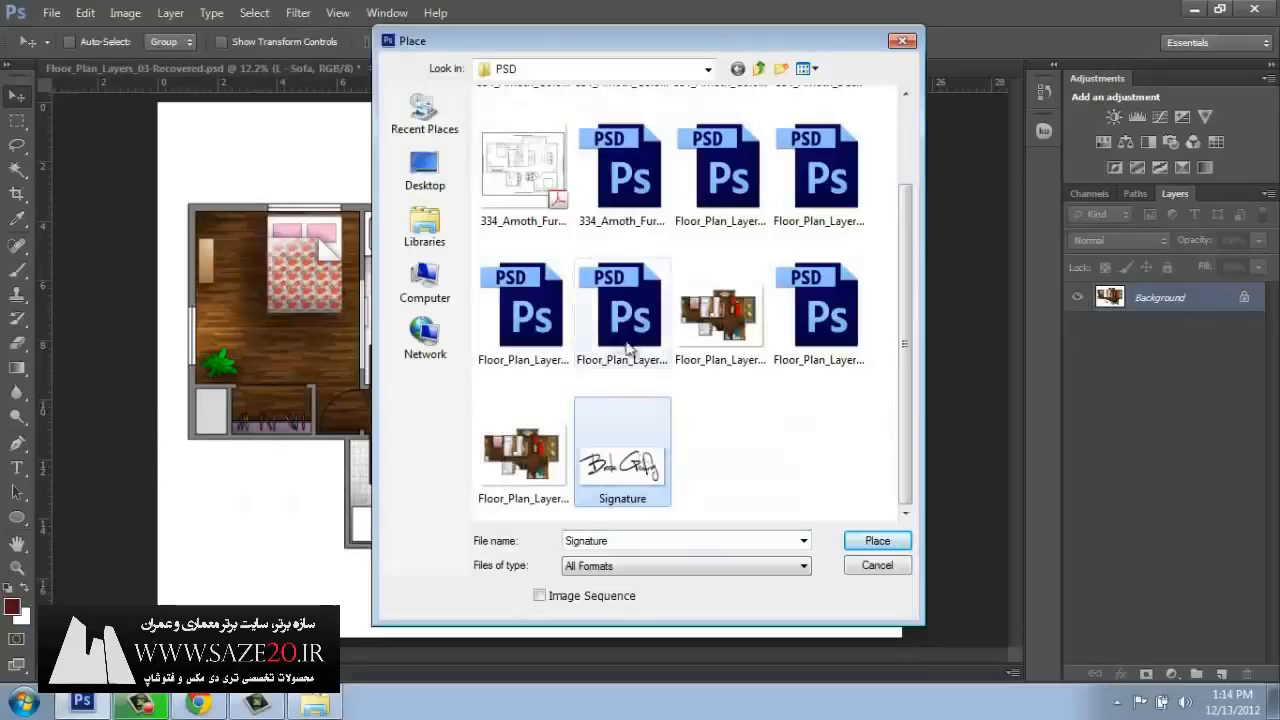
{"action": "left_click", "coordinate": [877, 541]}
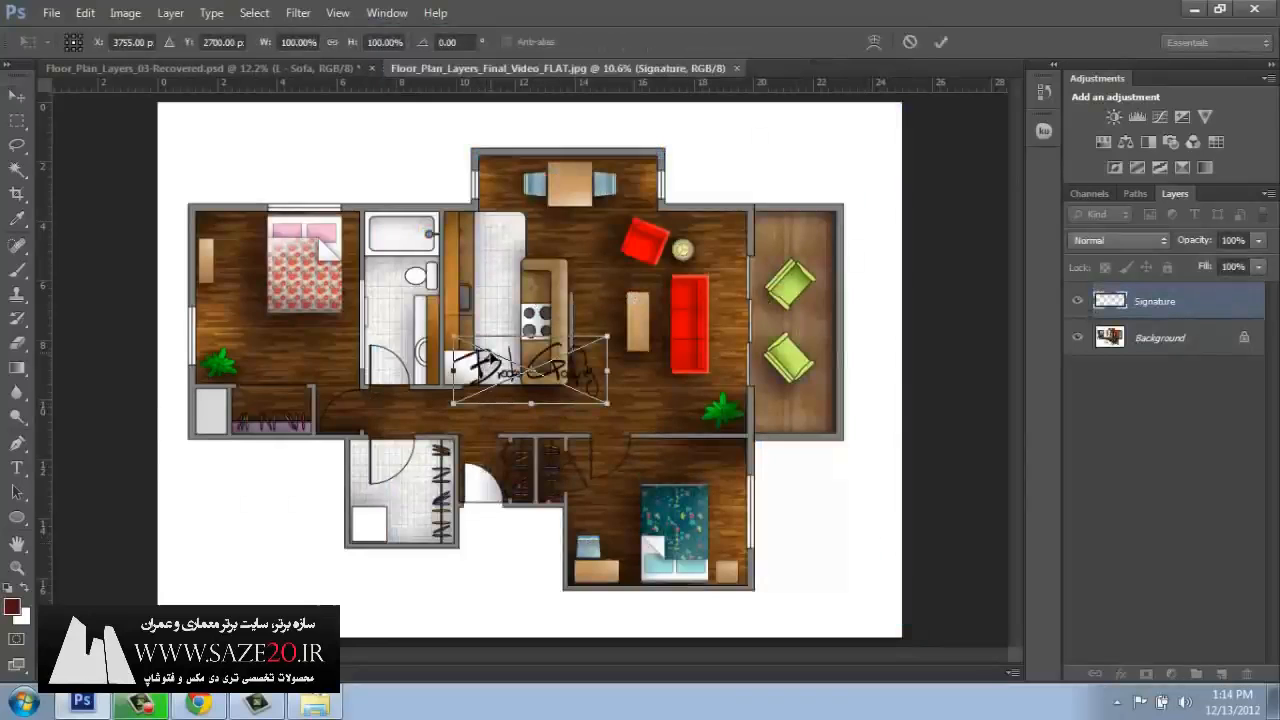
Position the signature in the blank area at the page's lower-left corner and scale it to about 71%.
{"action": "mouse_move", "coordinate": [492, 357]}
{"action": "left_mouse_down"}
{"action": "mouse_move", "coordinate": [484, 476]}
{"action": "mouse_move", "coordinate": [436, 544]}
{"action": "mouse_move", "coordinate": [254, 552]}
{"action": "mouse_move", "coordinate": [212, 568]}
{"action": "mouse_move", "coordinate": [226, 569]}
{"action": "left_mouse_up"}
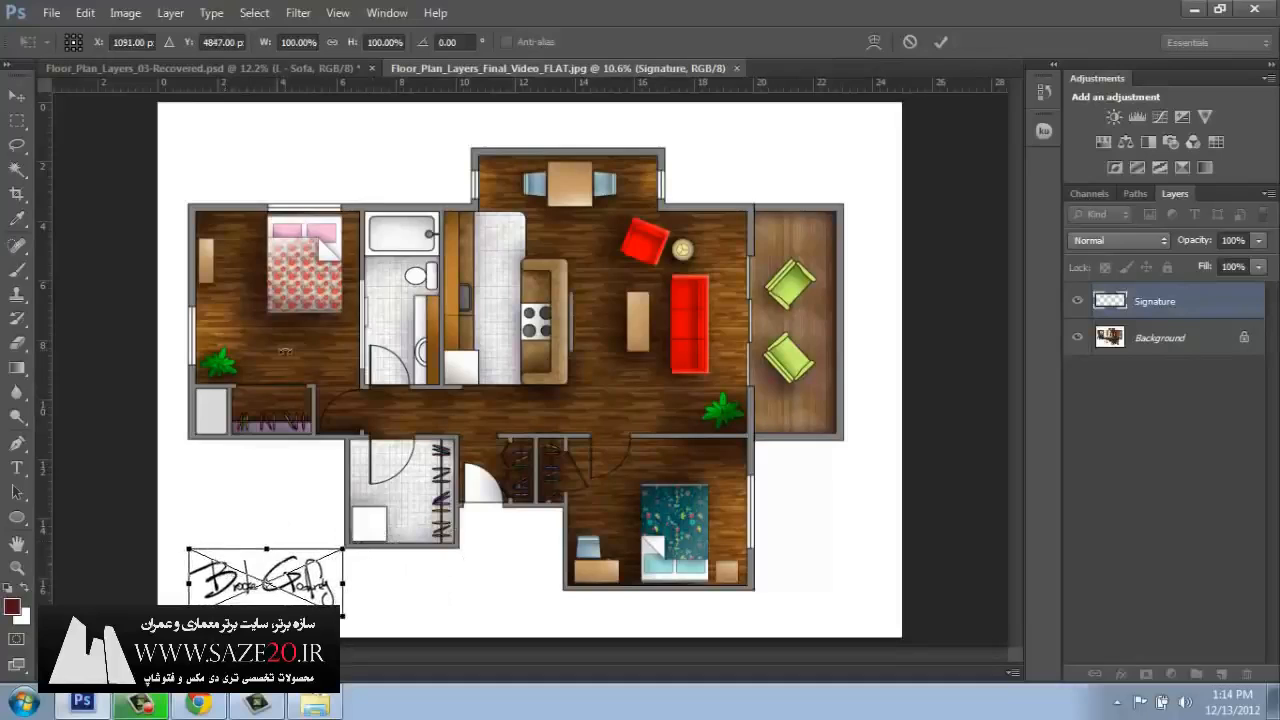
{"action": "mouse_move", "coordinate": [343, 549]}
{"action": "left_mouse_down"}
{"action": "mouse_move", "coordinate": [462, 492]}
{"action": "mouse_move", "coordinate": [300, 566]}
{"action": "mouse_move", "coordinate": [274, 546]}
{"action": "mouse_move", "coordinate": [286, 548]}
{"action": "left_mouse_up"}
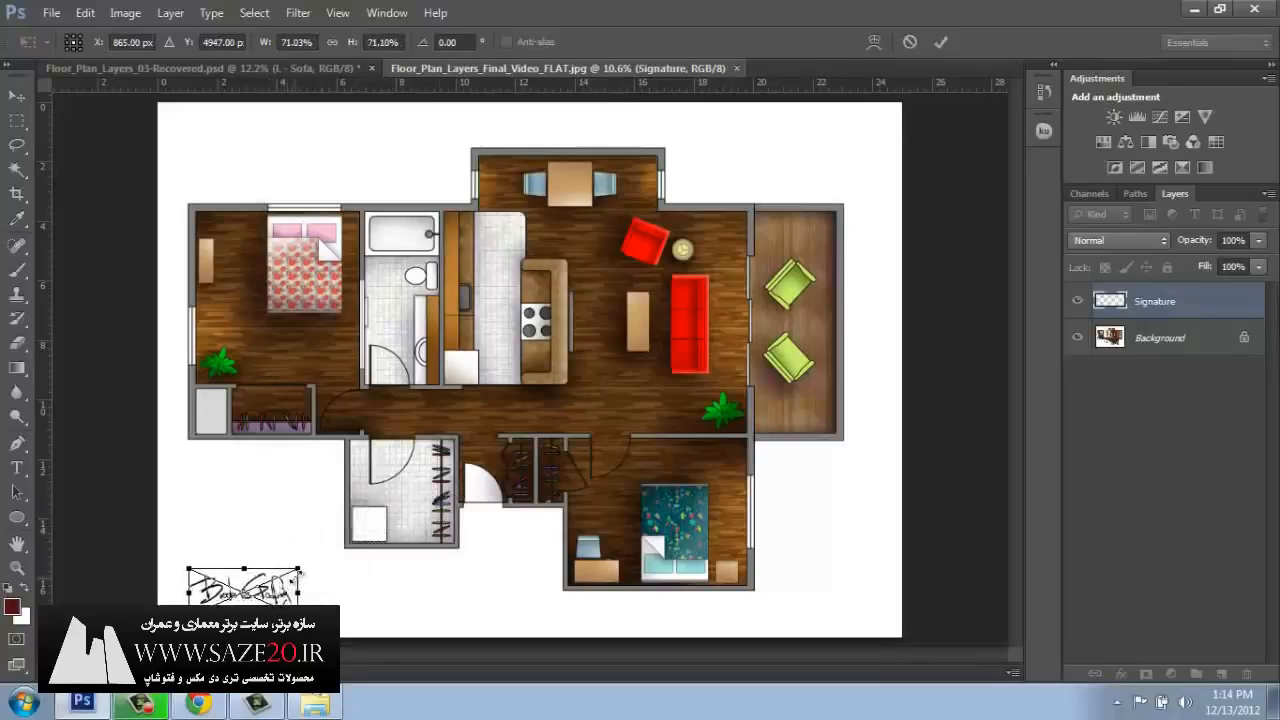
{"action": "key", "text": "Return"}
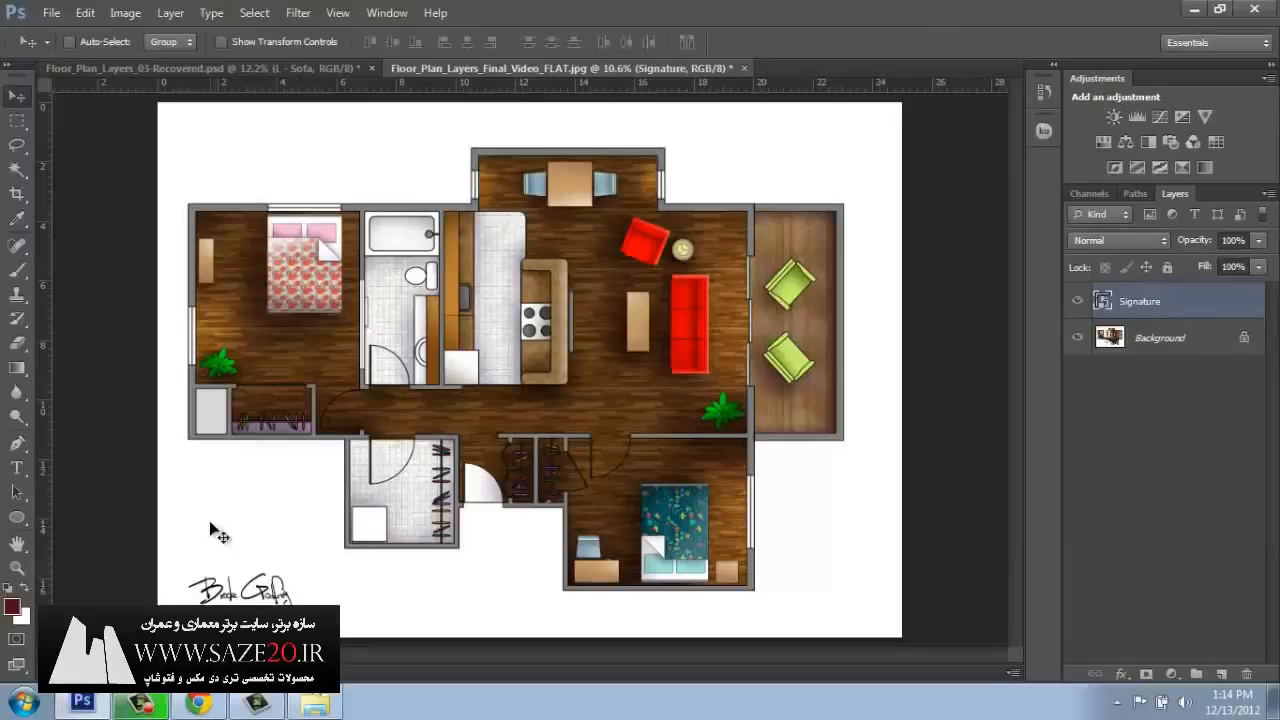
{"action": "mouse_move", "coordinate": [236, 602]}
{"action": "left_mouse_down"}
{"action": "mouse_move", "coordinate": [250, 523]}
{"action": "mouse_move", "coordinate": [302, 541]}
{"action": "mouse_move", "coordinate": [272, 516]}
{"action": "mouse_move", "coordinate": [239, 602]}
{"action": "mouse_move", "coordinate": [262, 537]}
{"action": "mouse_move", "coordinate": [245, 630]}
{"action": "mouse_move", "coordinate": [263, 604]}
{"action": "mouse_move", "coordinate": [238, 593]}
{"action": "mouse_move", "coordinate": [580, 551]}
{"action": "mouse_move", "coordinate": [243, 594]}
{"action": "left_mouse_up"}
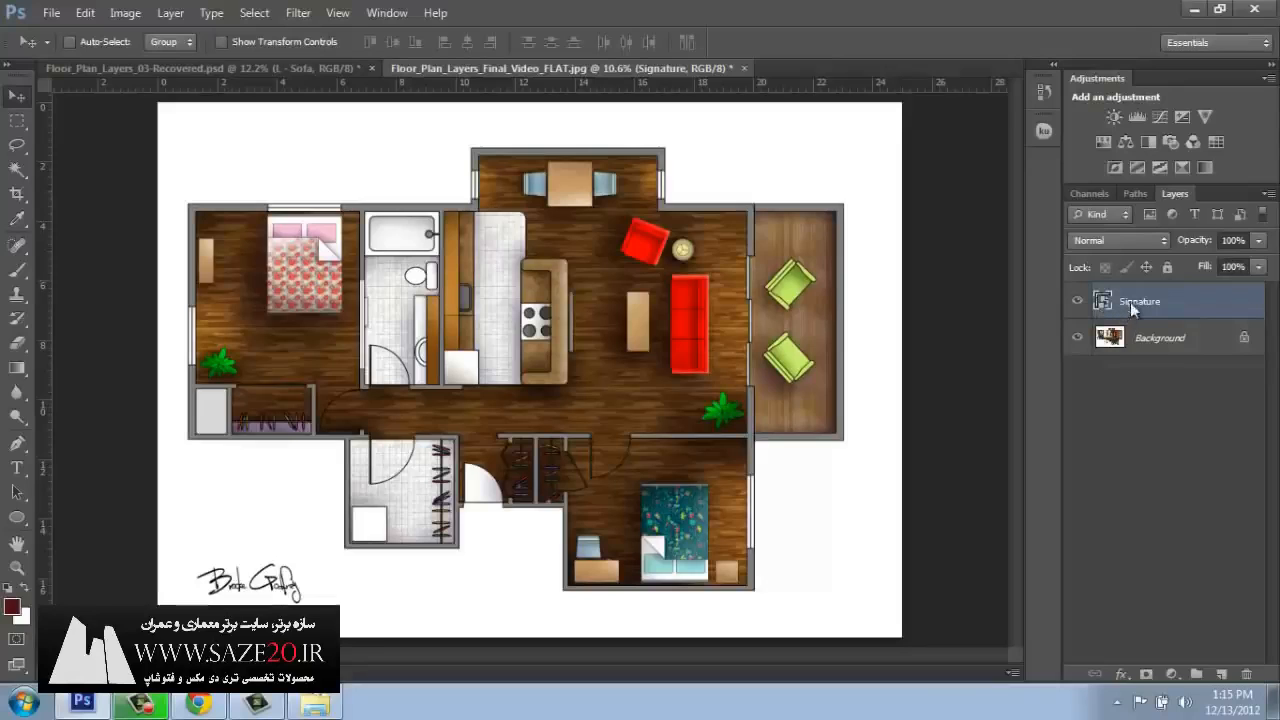
Rasterize the Signature layer and add a new empty layer above it.
{"action": "right_click", "coordinate": [1130, 302]}
{"action": "left_click", "coordinate": [978, 215]}
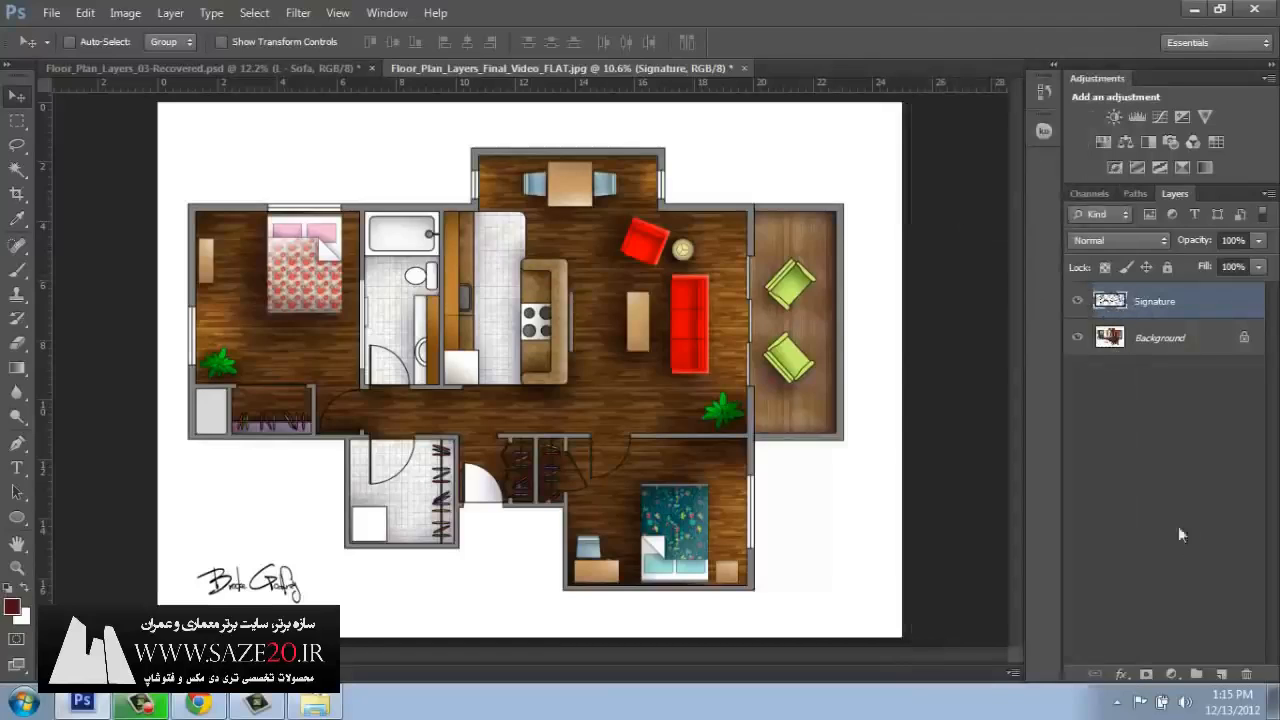
{"action": "left_click", "coordinate": [1221, 674]}
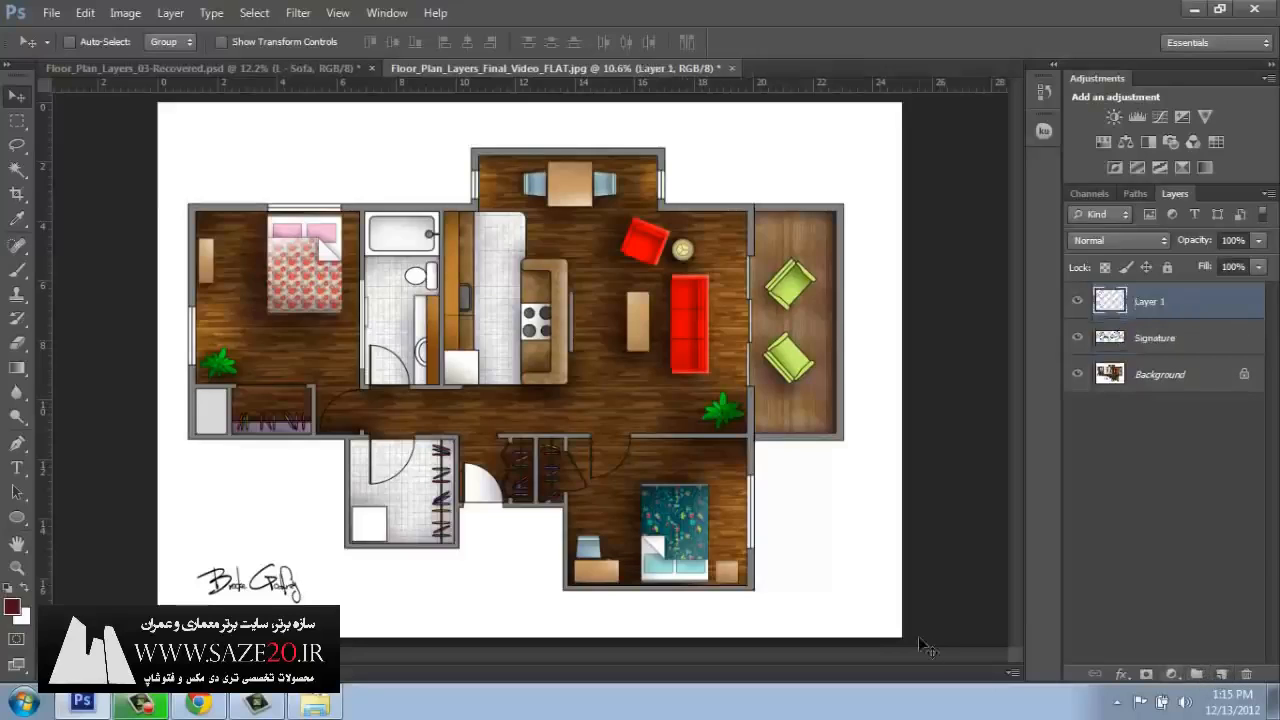
Set the Brush tool to a size of 12 px and 96% hardness for drawing on the new layer.
{"action": "left_click", "coordinate": [15, 273]}
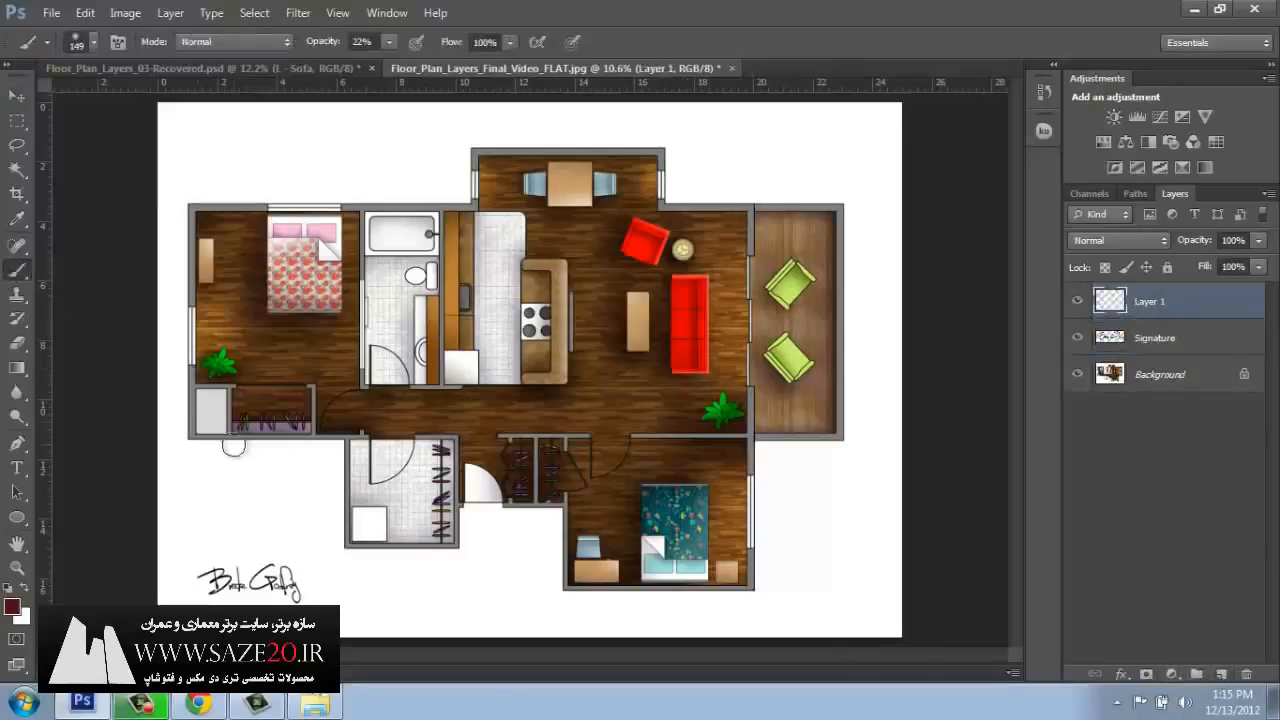
{"action": "right_click", "coordinate": [260, 453]}
{"action": "left_click", "coordinate": [269, 476]}
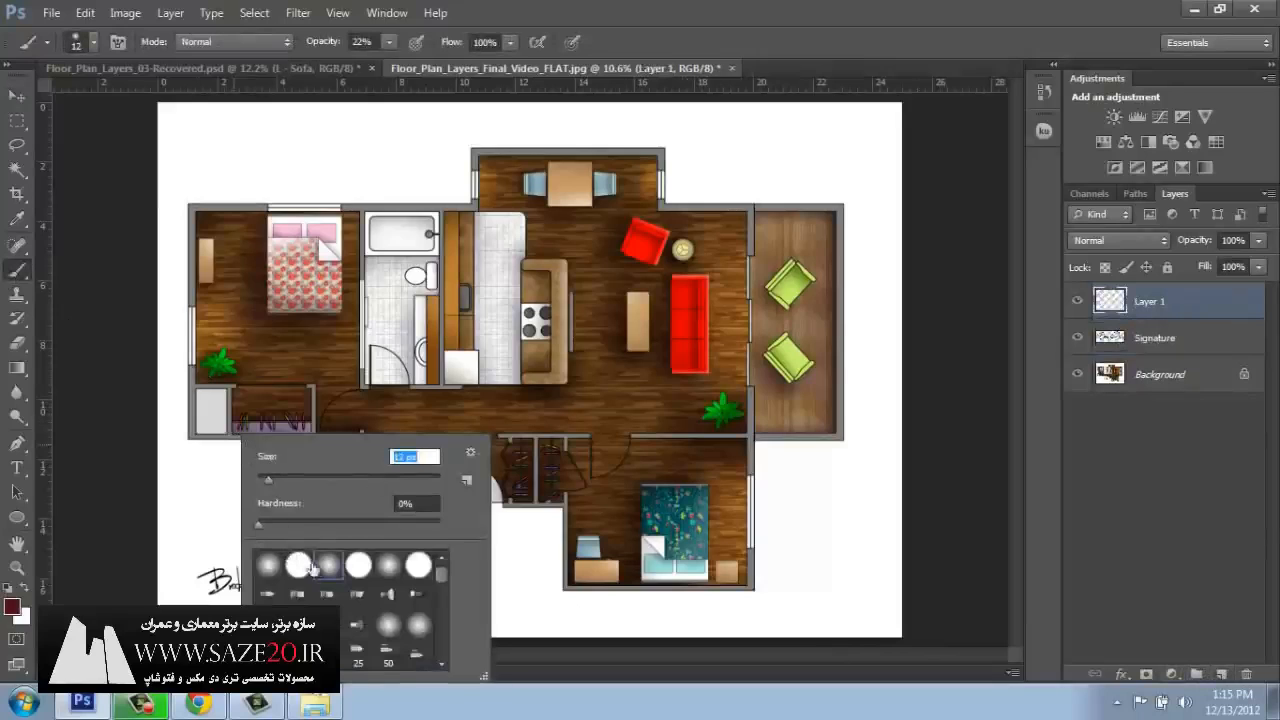
{"action": "left_click_drag", "start_coordinate": [258, 530], "coordinate": [404, 529]}
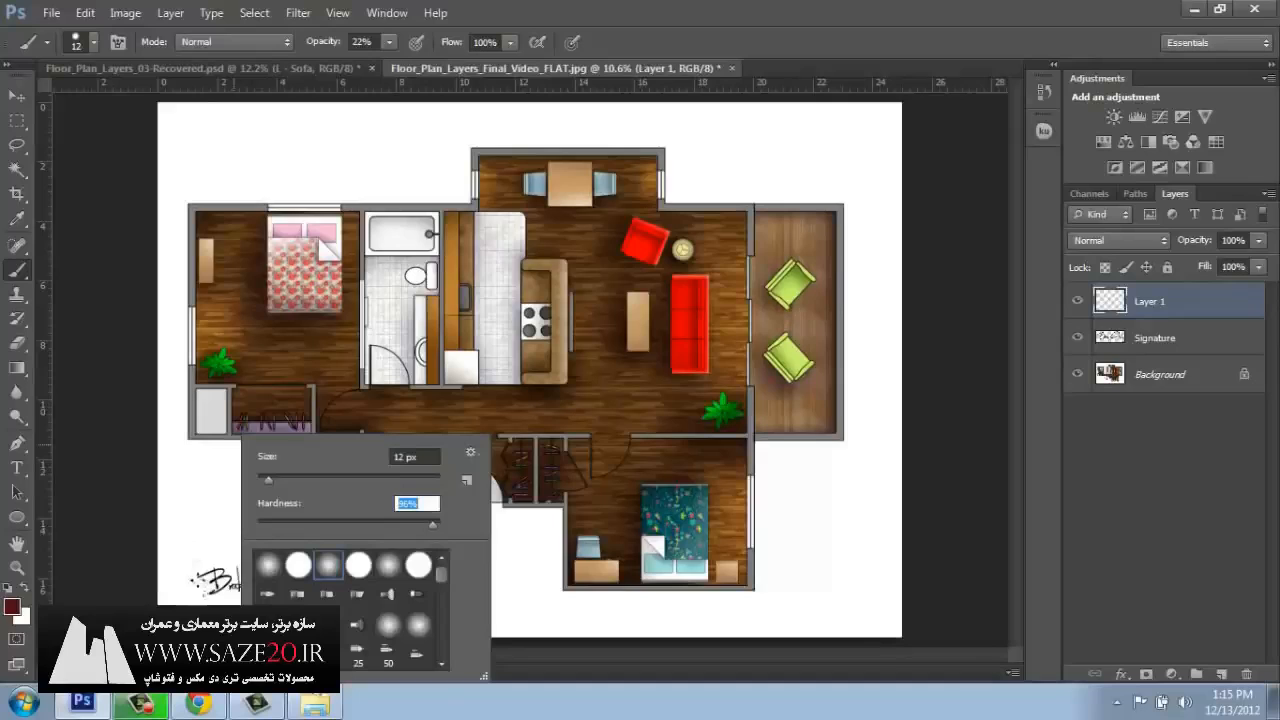
{"action": "left_click", "coordinate": [130, 517]}
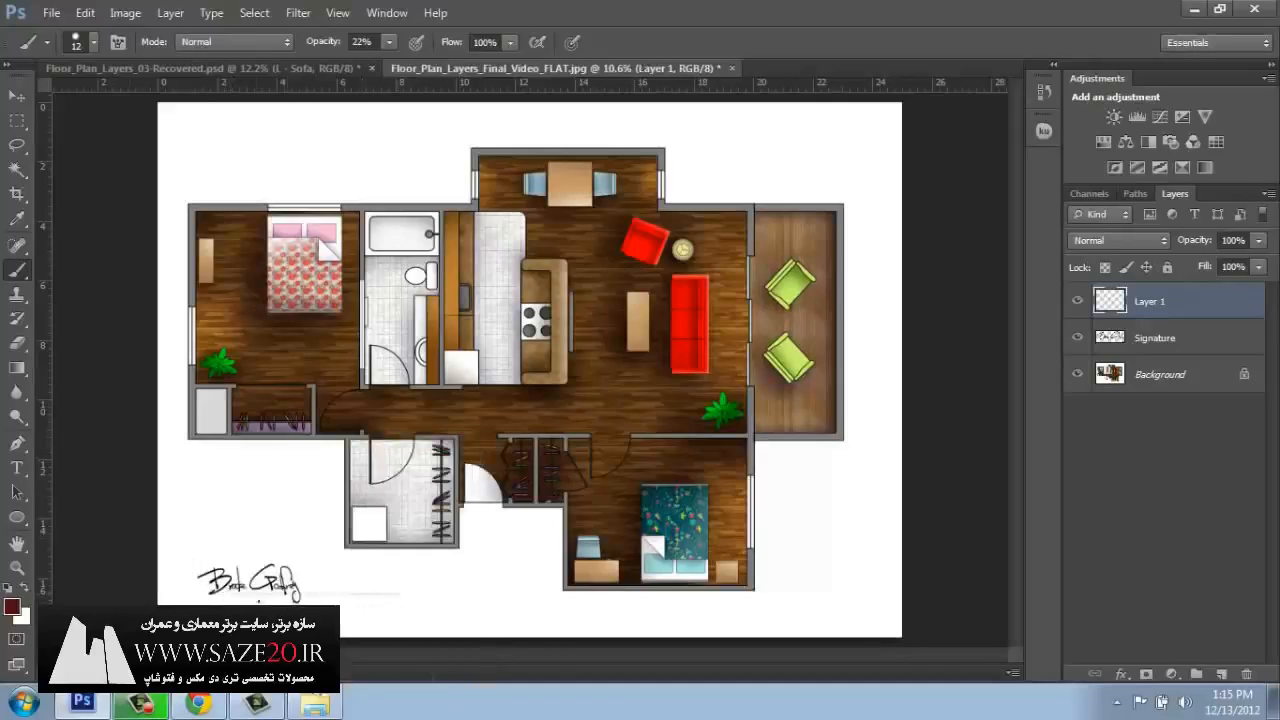
Replace the faint test line with a straight horizontal line under the signature, drawn at 100% brush opacity.
{"action": "key", "text": "ctrl+z"}
{"action": "left_click", "coordinate": [392, 42]}
{"action": "left_click_drag", "start_coordinate": [400, 66], "coordinate": [541, 73]}
{"action": "left_click", "coordinate": [225, 597]}
{"action": "left_click_drag", "start_coordinate": [225, 597], "coordinate": [522, 595]}
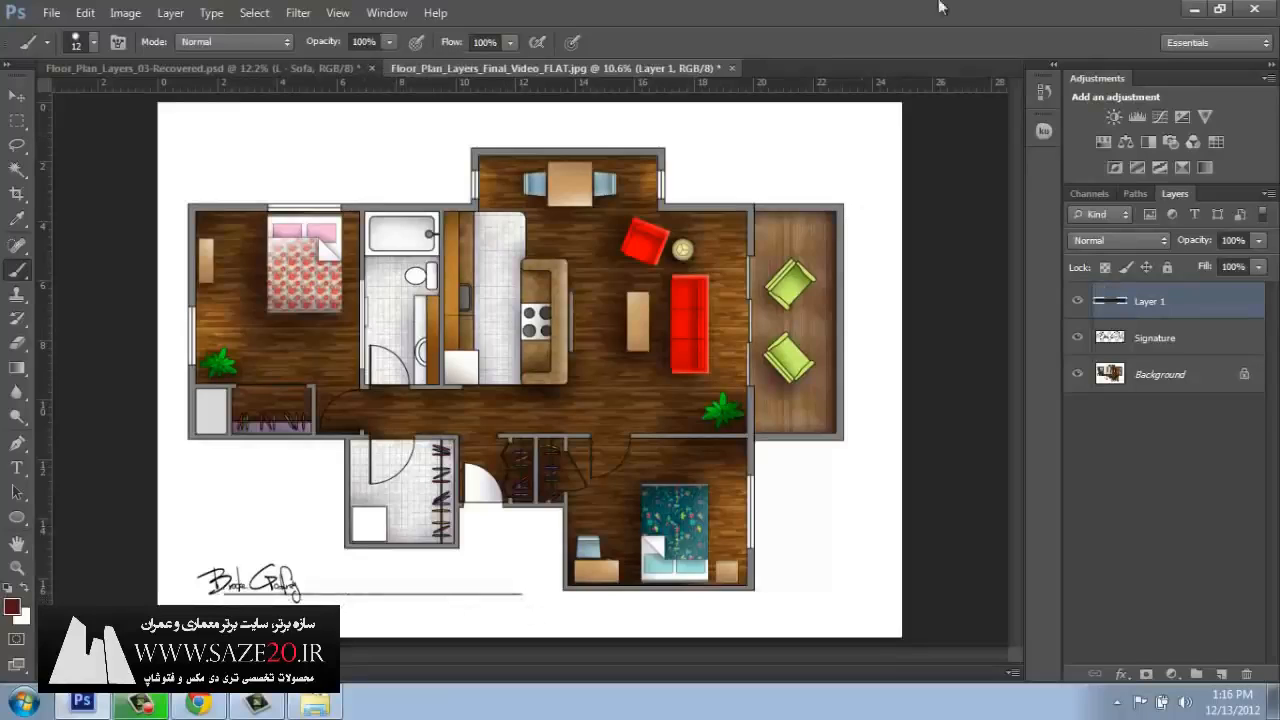
Flatten the signed image and save it as the JPEG Floor_Plan_Layers_Final_Video_FLAT_Signature at Maximum quality 12.
{"action": "left_click", "coordinate": [1268, 193]}
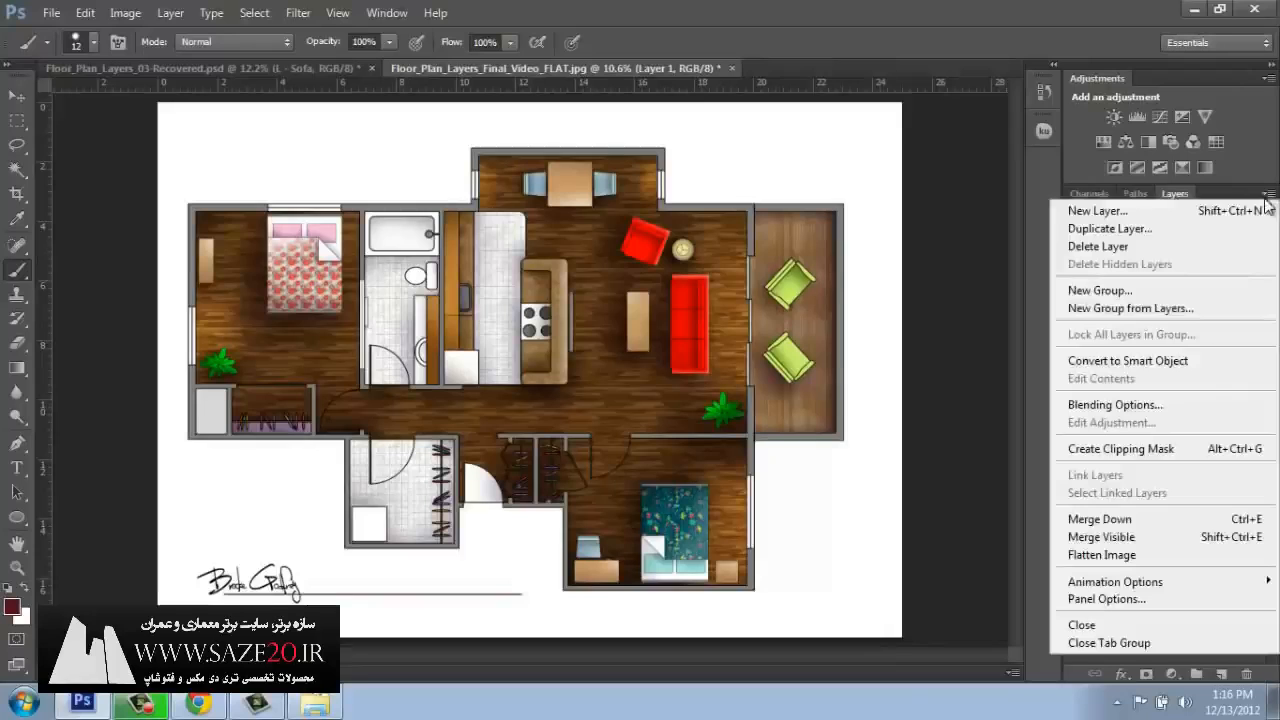
{"action": "left_click", "coordinate": [1160, 554]}
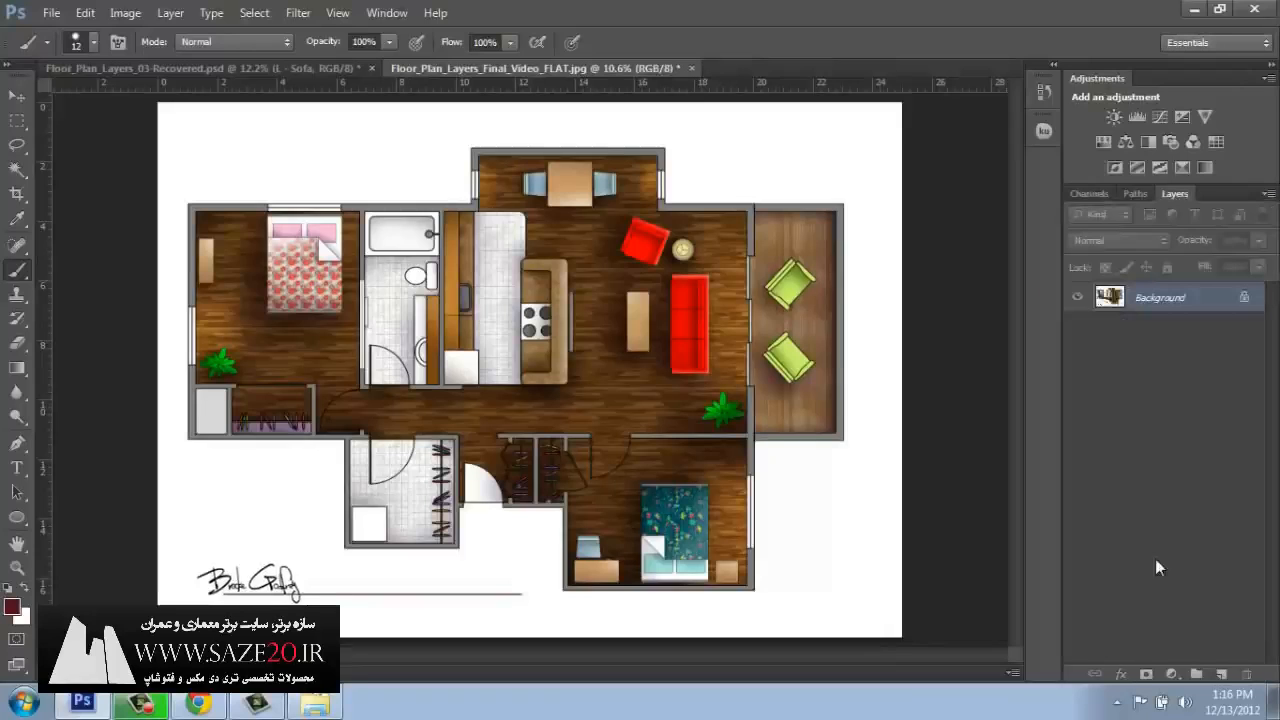
{"action": "left_click", "coordinate": [49, 14]}
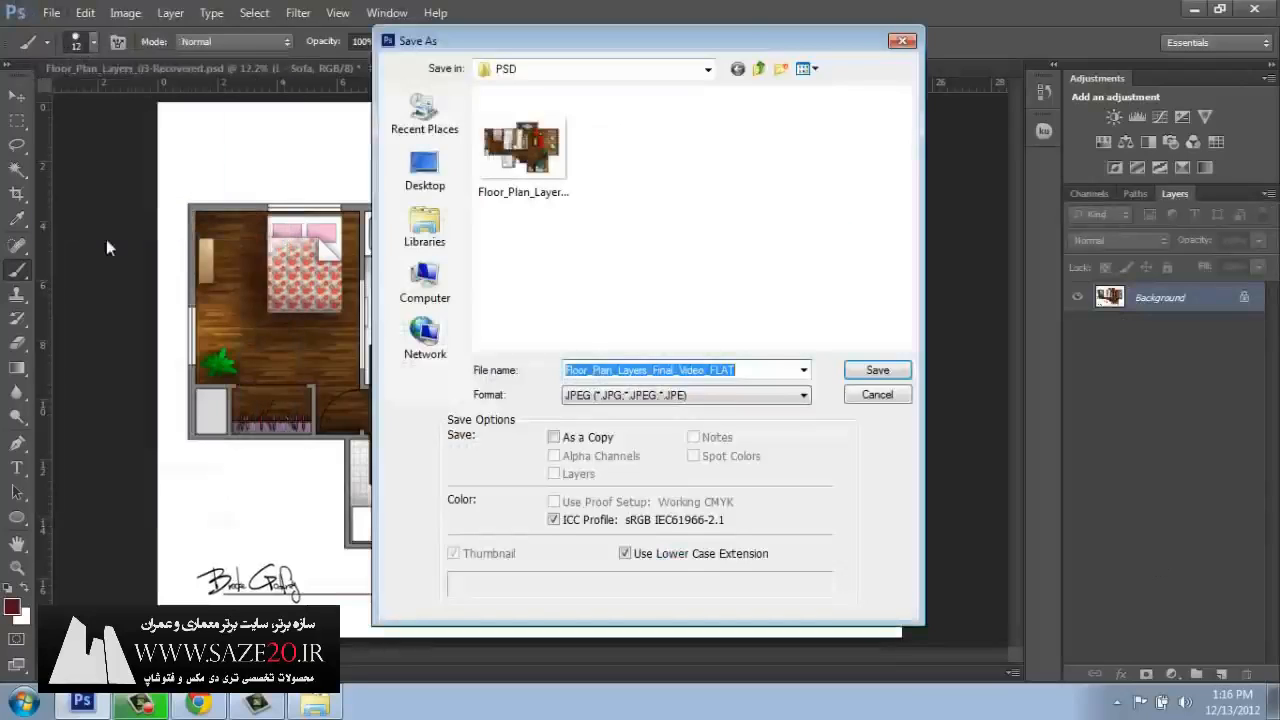
{"action": "left_click", "coordinate": [746, 371]}
{"action": "type", "text": "_Signature"}
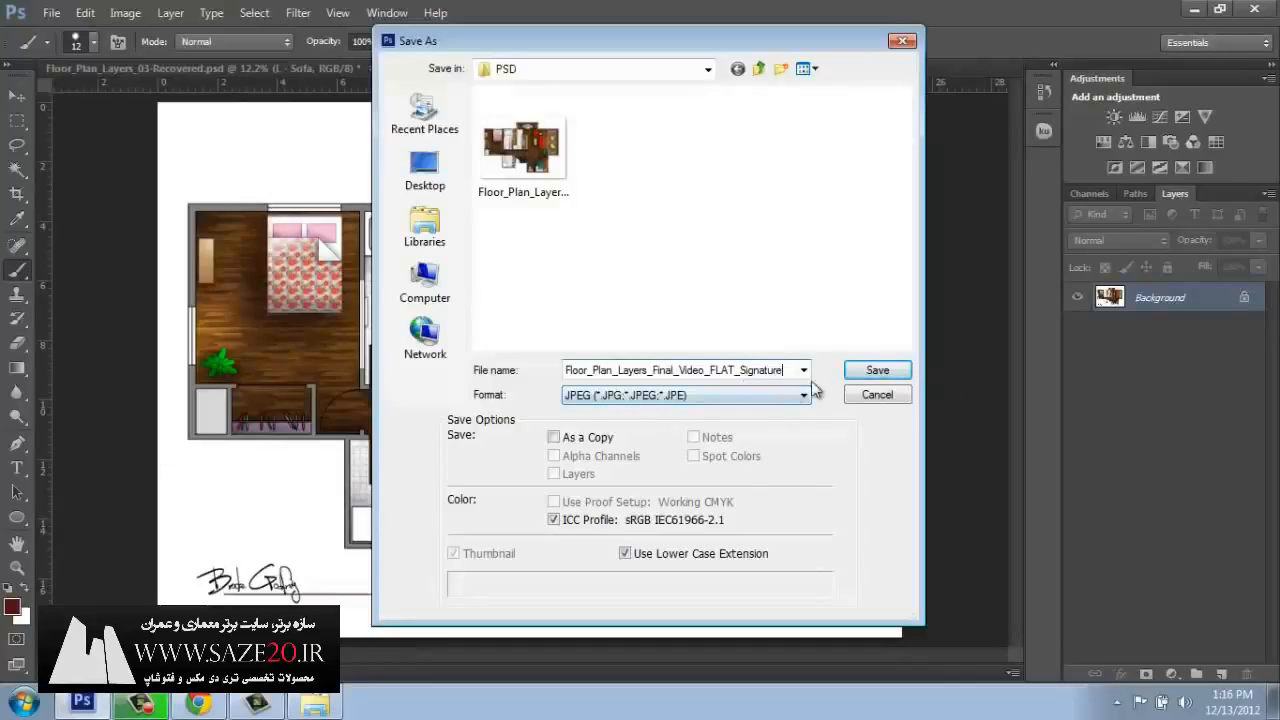
{"action": "left_click", "coordinate": [876, 370]}
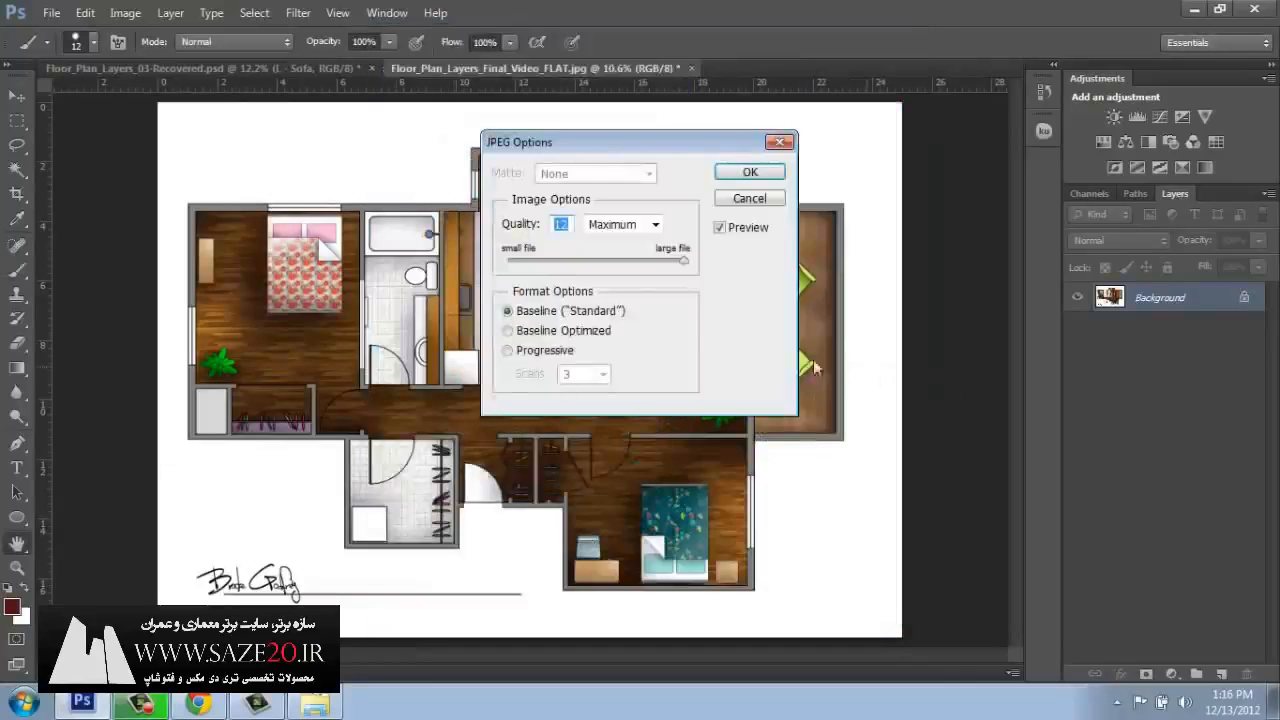
{"action": "left_click", "coordinate": [745, 176]}
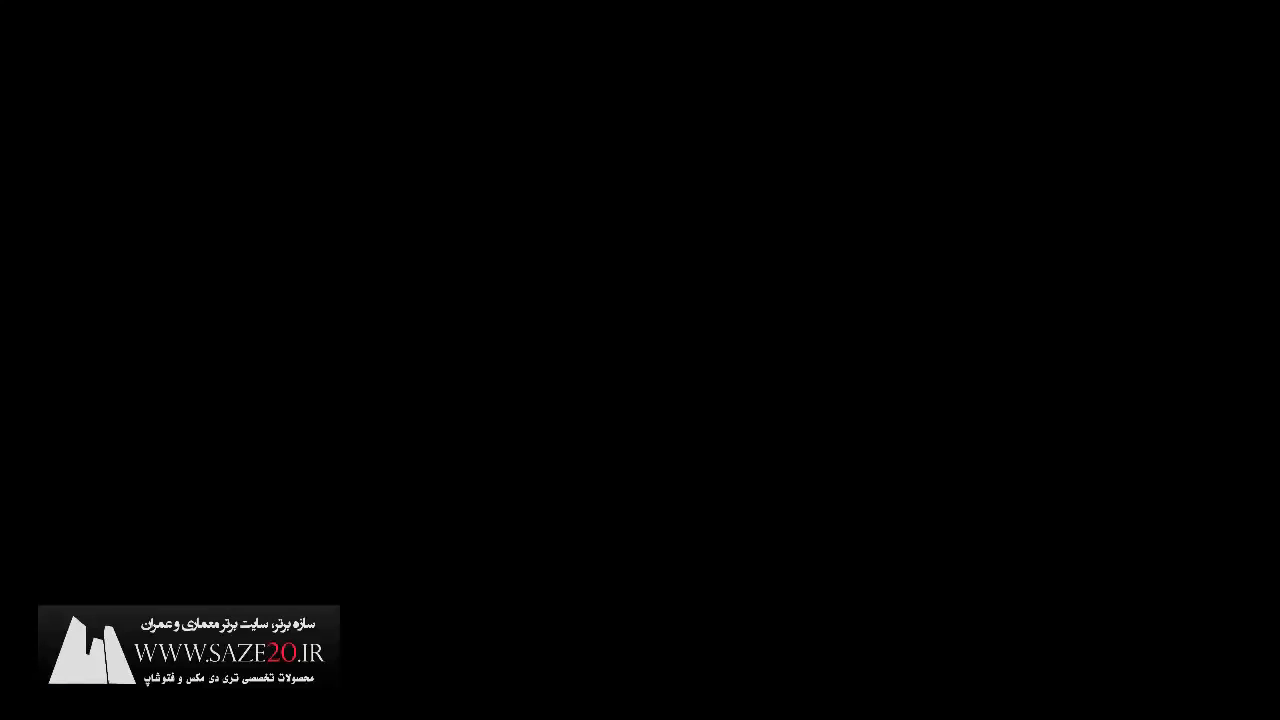